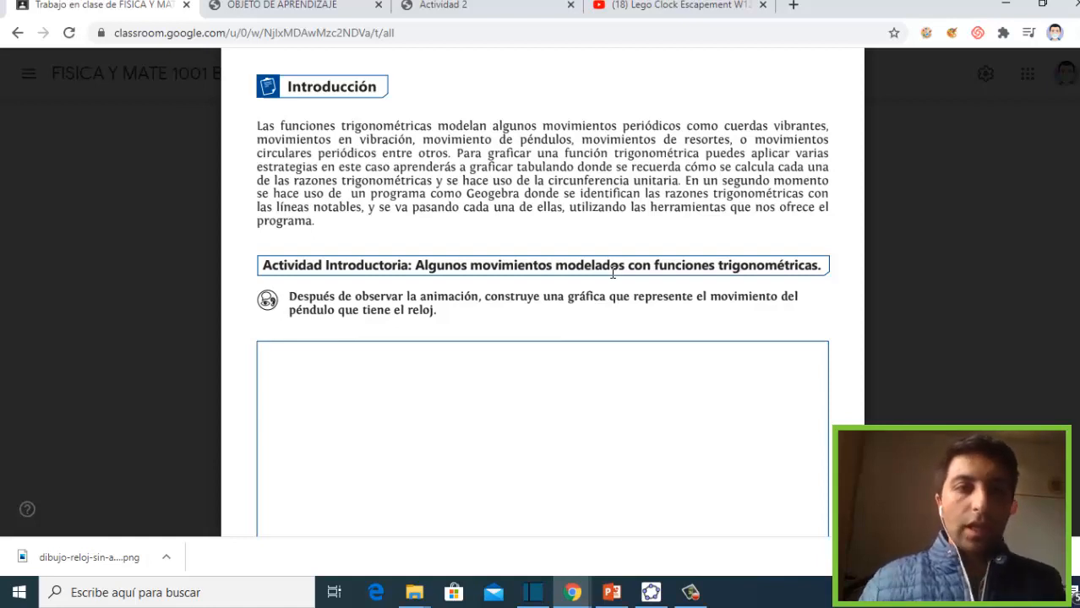
Step: Open the Actividad 2 page and skip its GeoGebra demonstration video to 0:22 and 0:50
{"action": "left_click", "coordinate": [229, 4]}
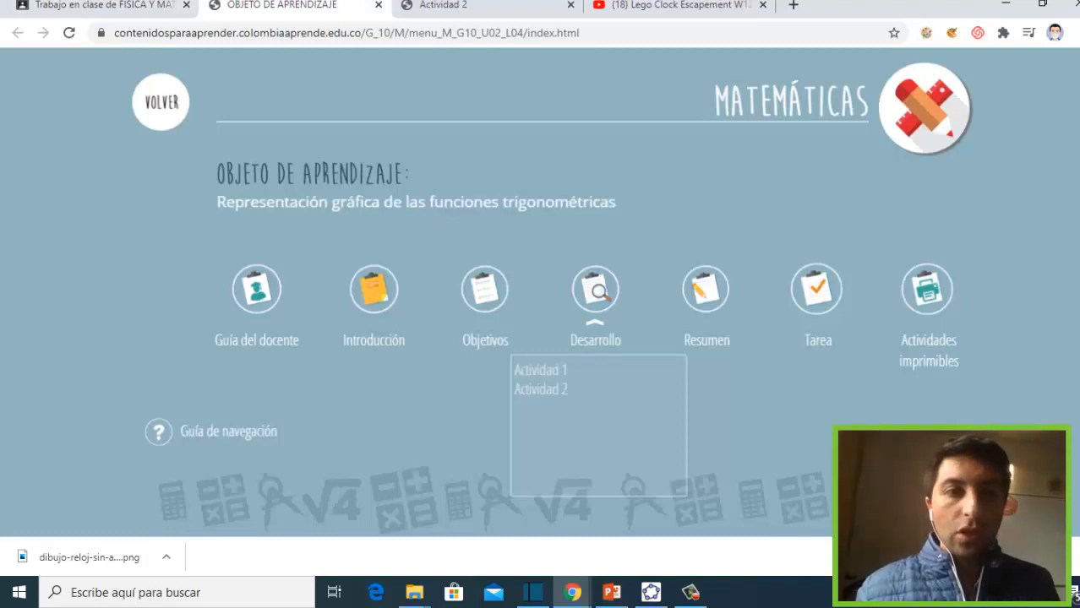
{"action": "left_click", "coordinate": [484, 4]}
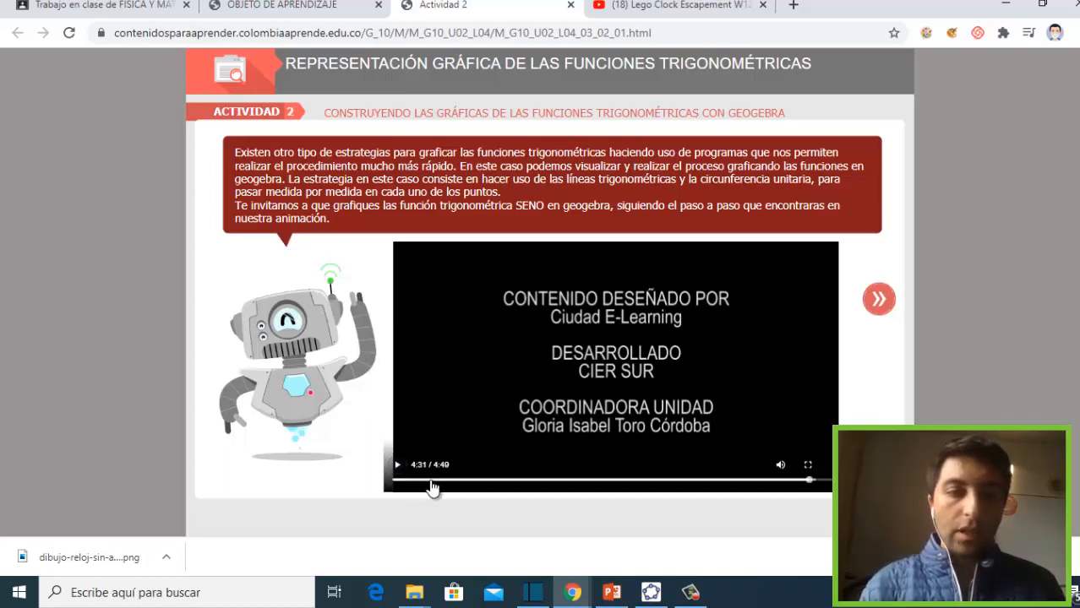
{"action": "left_click", "coordinate": [431, 481]}
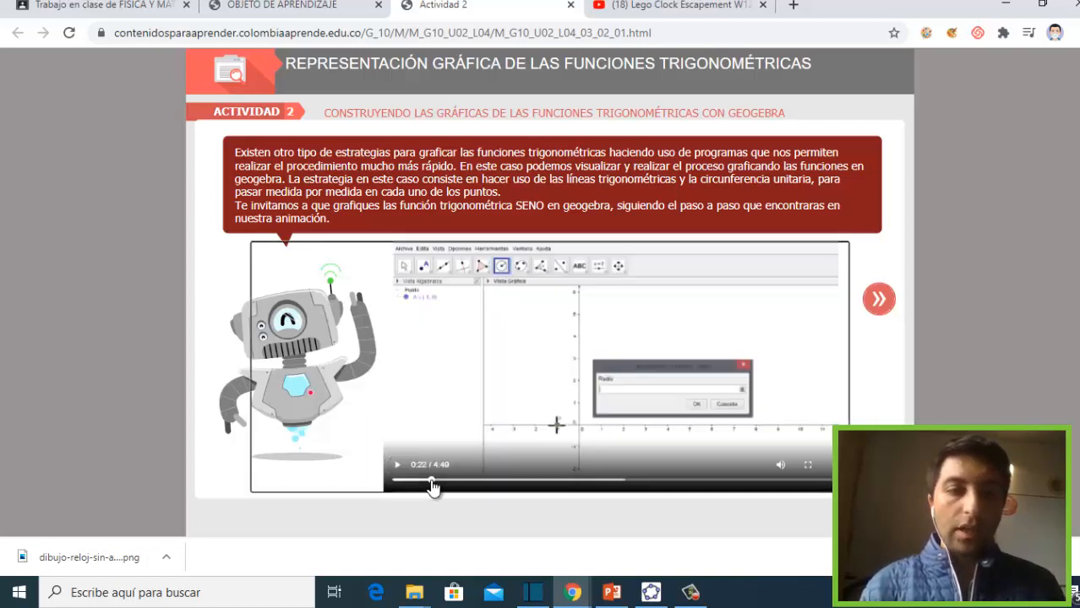
{"action": "left_click", "coordinate": [473, 481]}
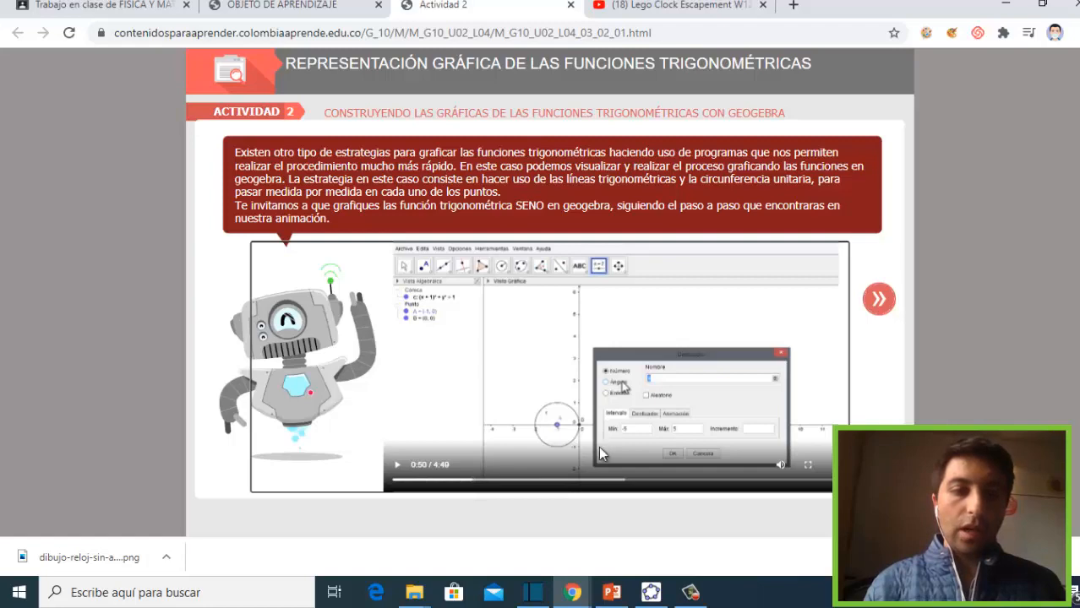
Step: Switch to the GeoGebra Clásico window, look at the "geogebra clasico" Google results, and return to the blank GeoGebra graph
{"action": "mouse_move", "coordinate": [580, 582]}
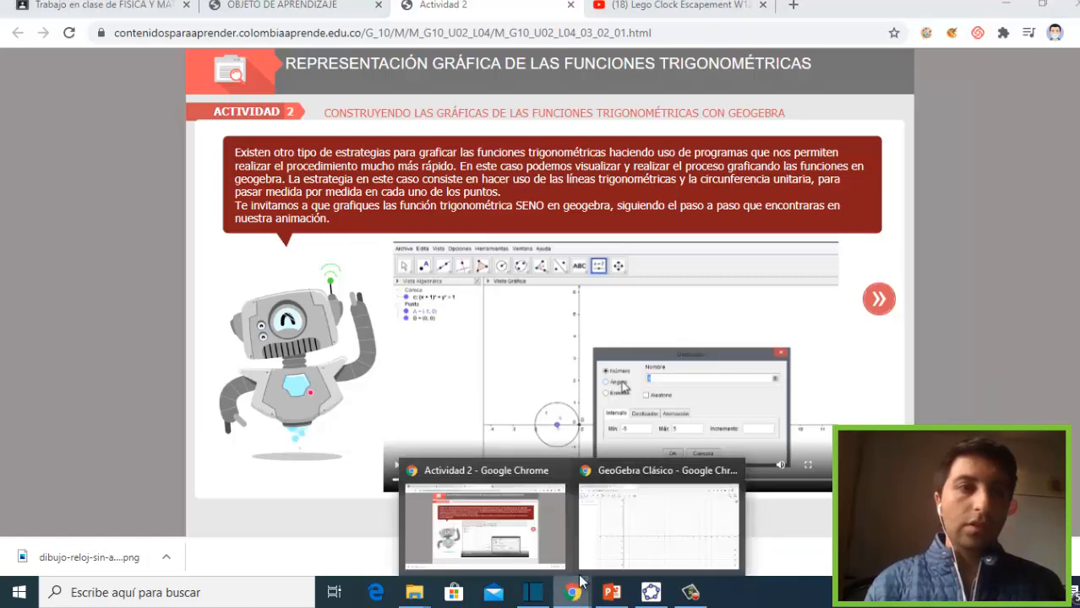
{"action": "left_click", "coordinate": [647, 529]}
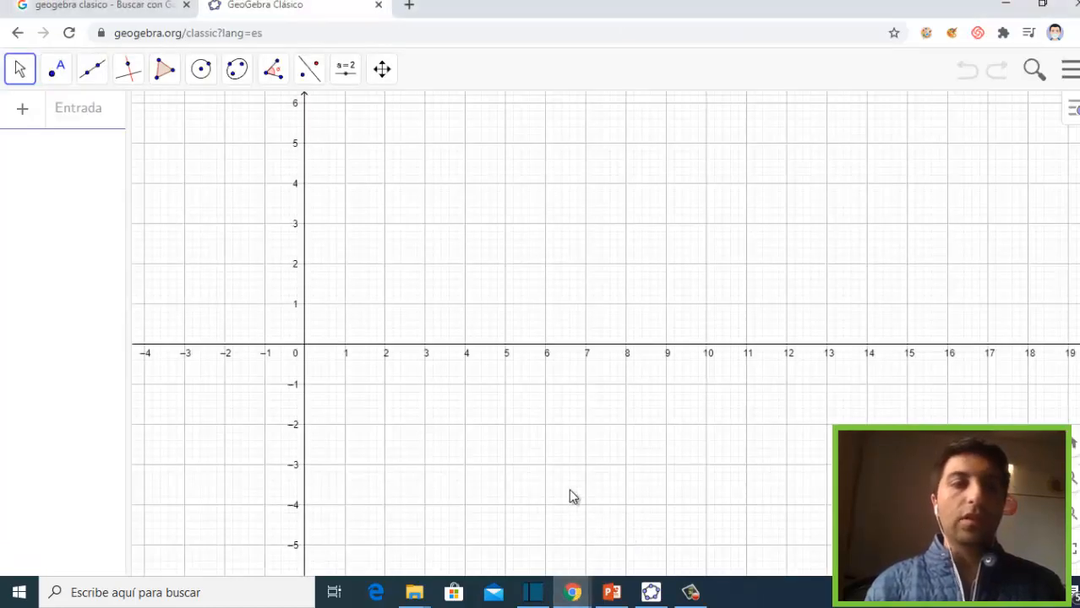
{"action": "left_click", "coordinate": [95, 4]}
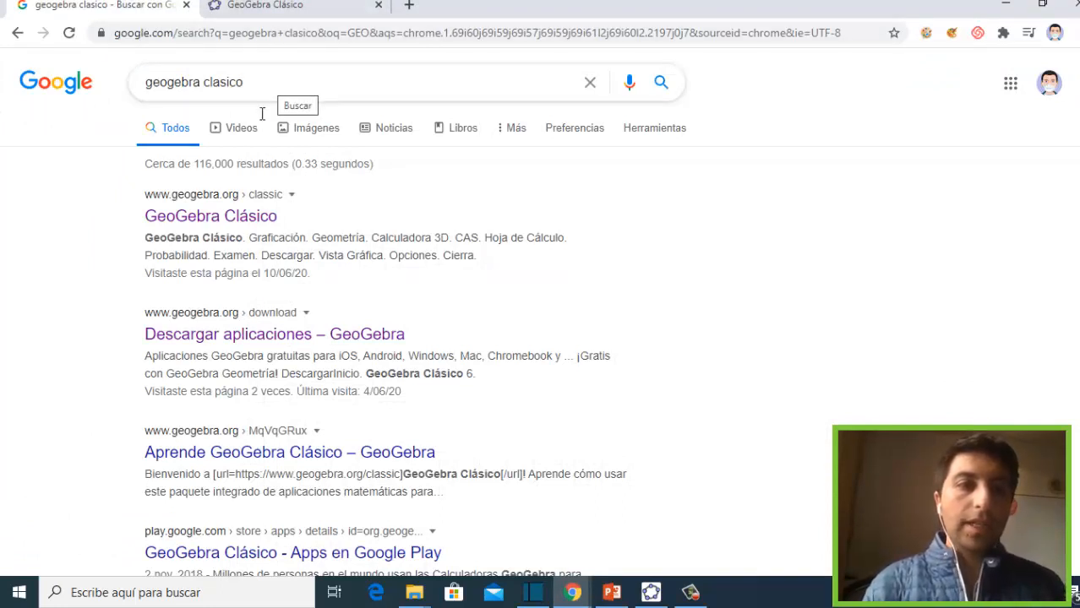
{"action": "left_click", "coordinate": [291, 10]}
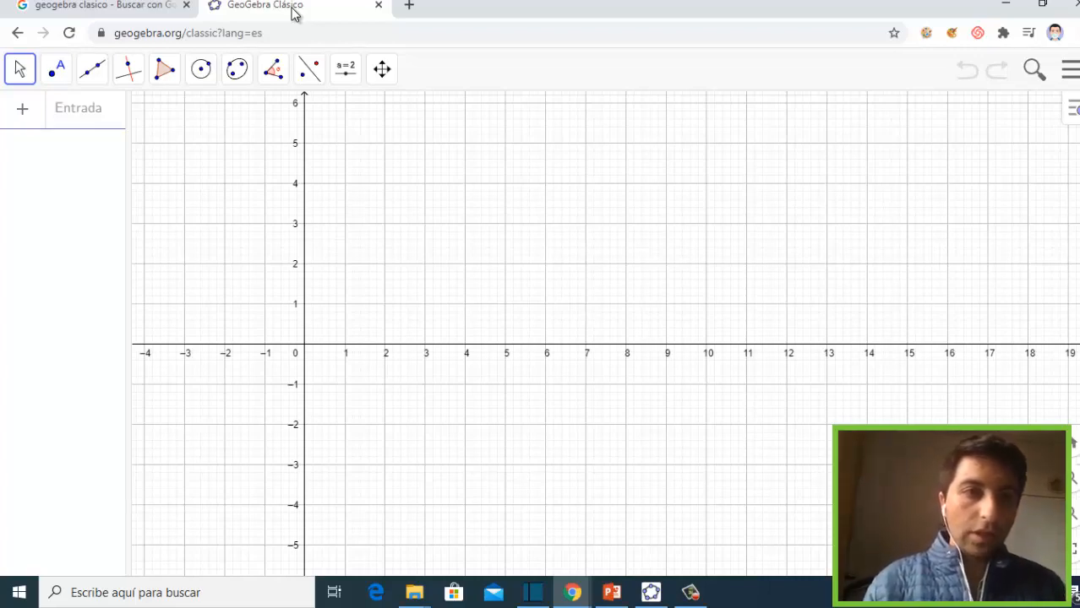
Step: Draw a circle by centre and point, centred at (-1, 0) and passing through the origin
{"action": "left_click", "coordinate": [385, 68]}
{"action": "left_click", "coordinate": [408, 118]}
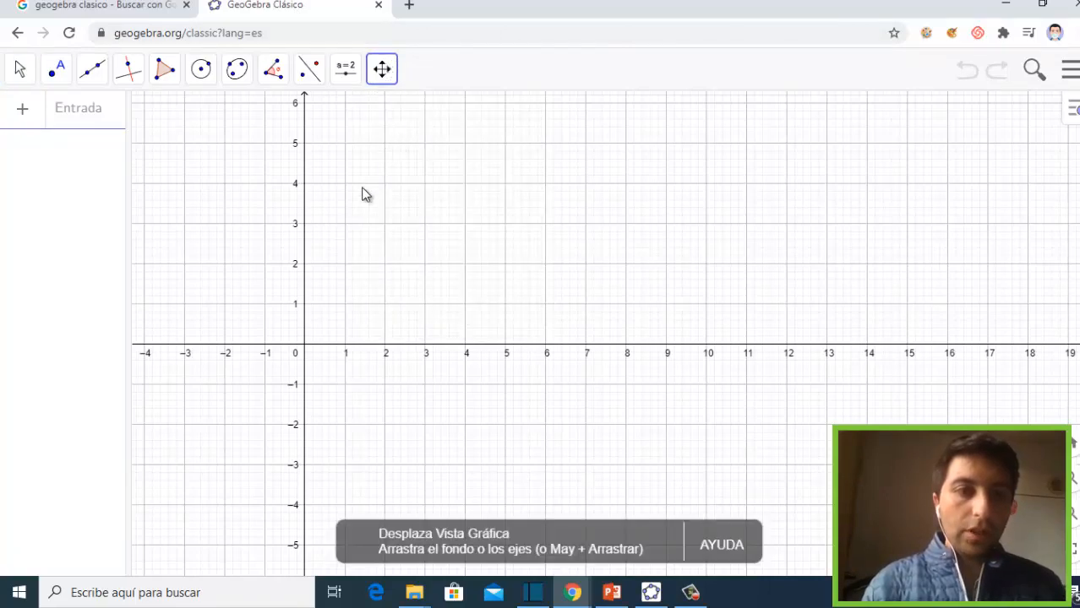
{"action": "left_click_drag", "start_coordinate": [376, 196], "coordinate": [338, 127]}
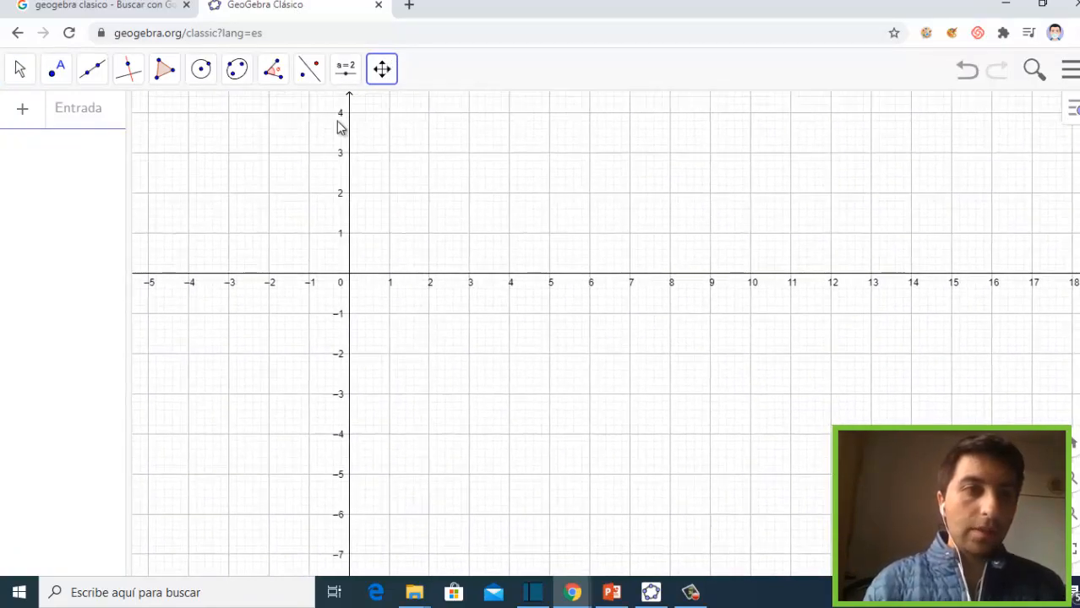
{"action": "left_click", "coordinate": [201, 74]}
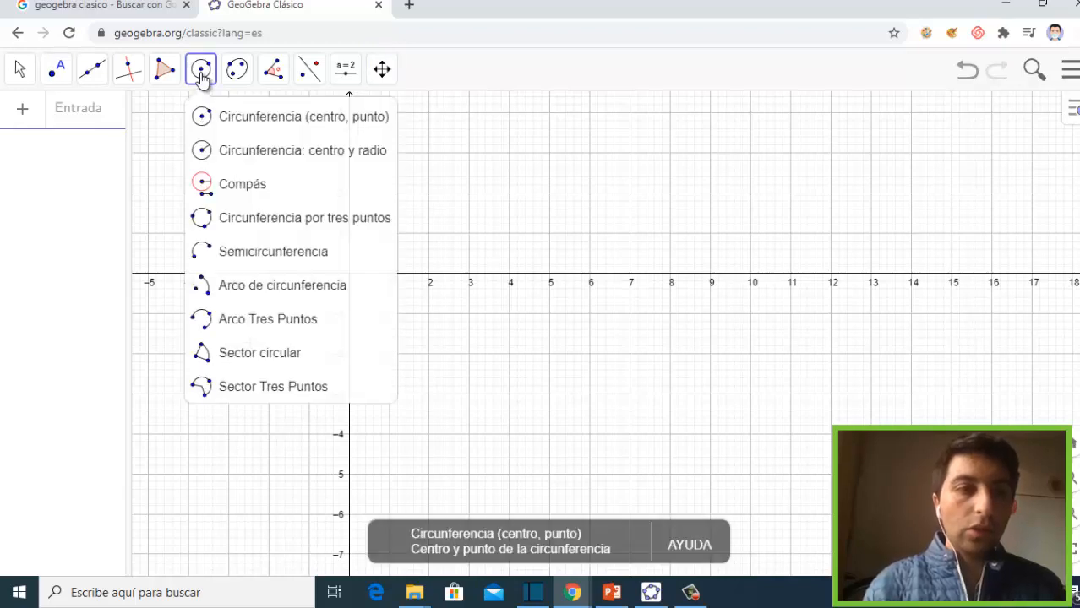
{"action": "left_click", "coordinate": [213, 120]}
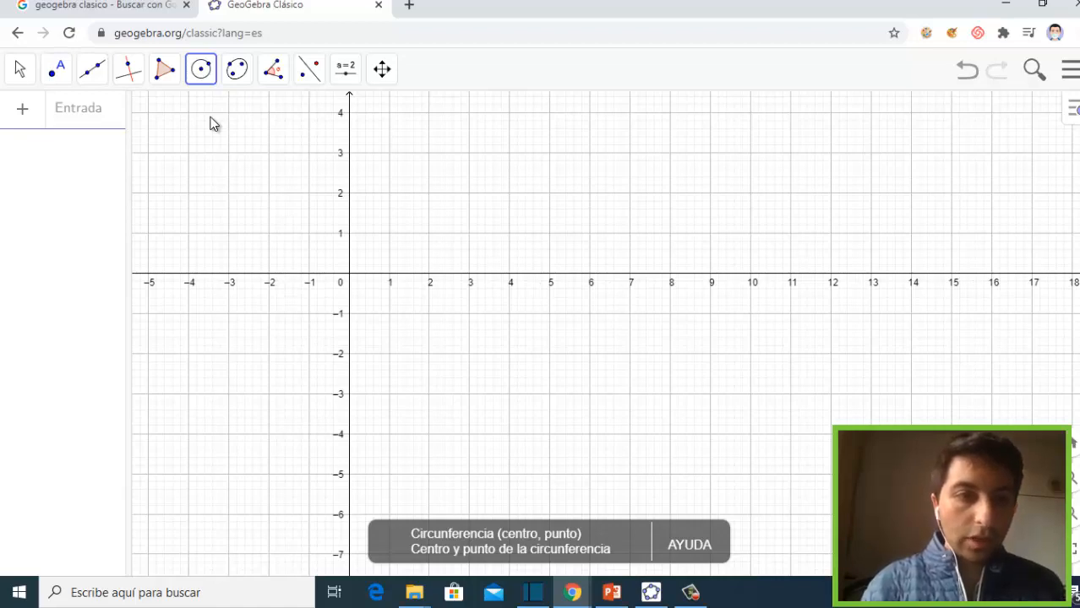
{"action": "left_click", "coordinate": [309, 278]}
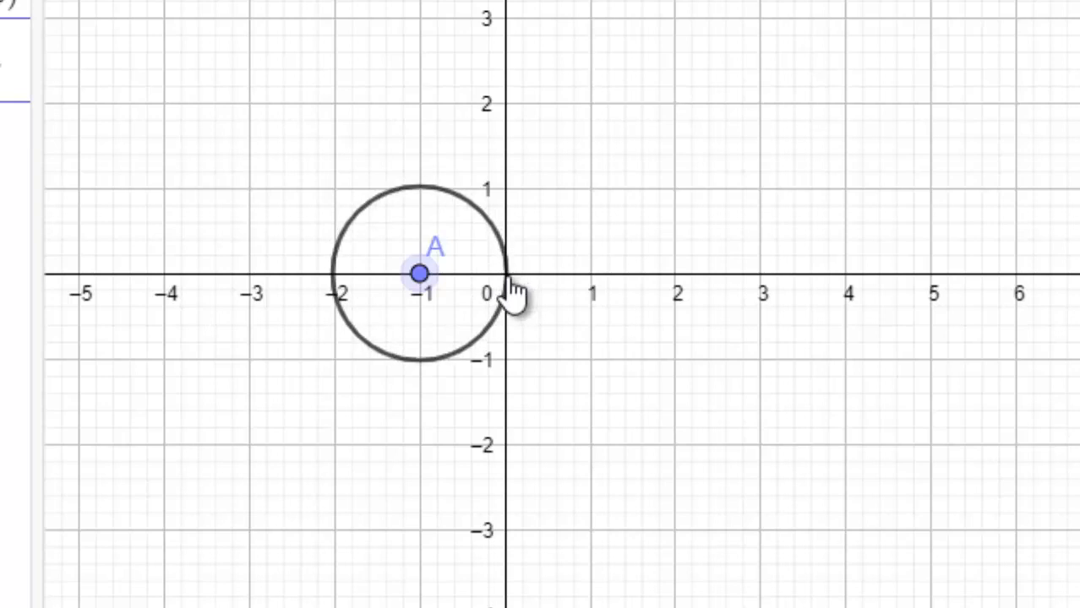
{"action": "left_click", "coordinate": [506, 276]}
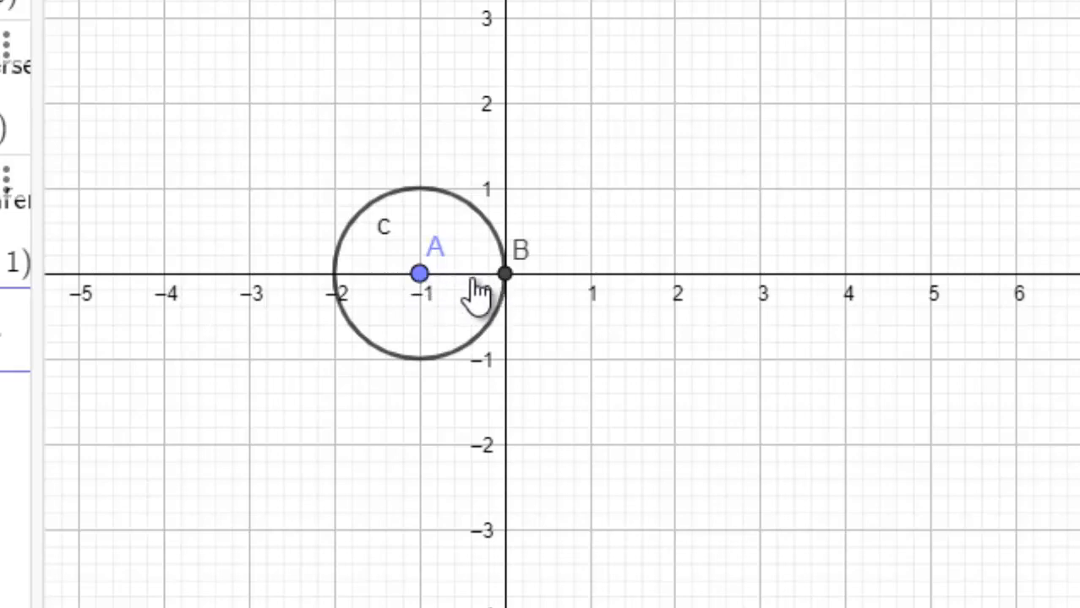
Step: Add an angle slider α = 45° ranging from 0° to 360° with a 1° increment, above the x-axis beside the circle
{"action": "left_click", "coordinate": [382, 78]}
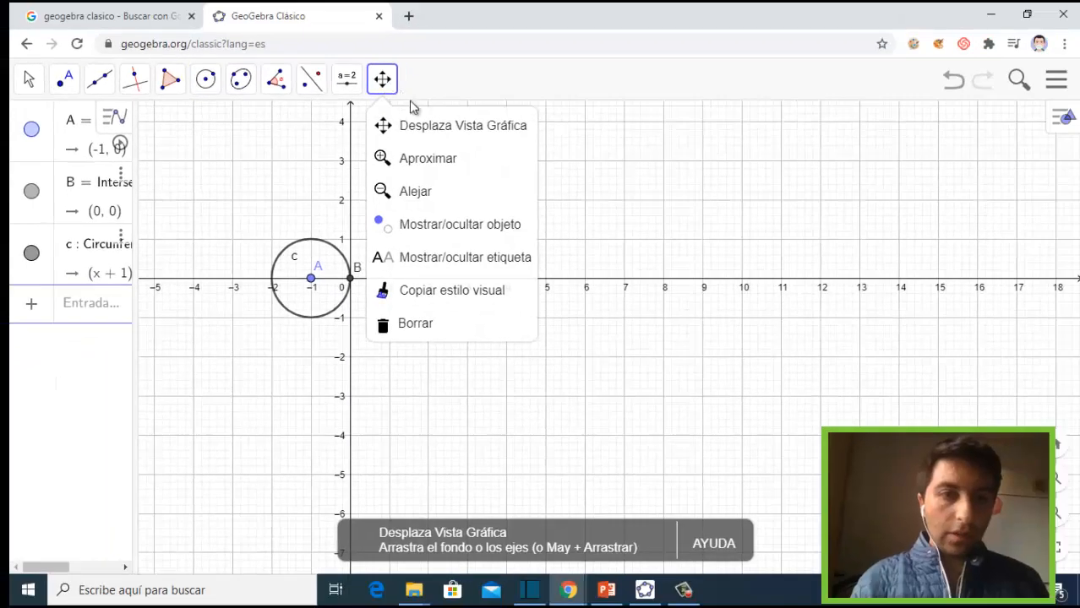
{"action": "left_click", "coordinate": [442, 161]}
{"action": "left_click", "coordinate": [409, 205]}
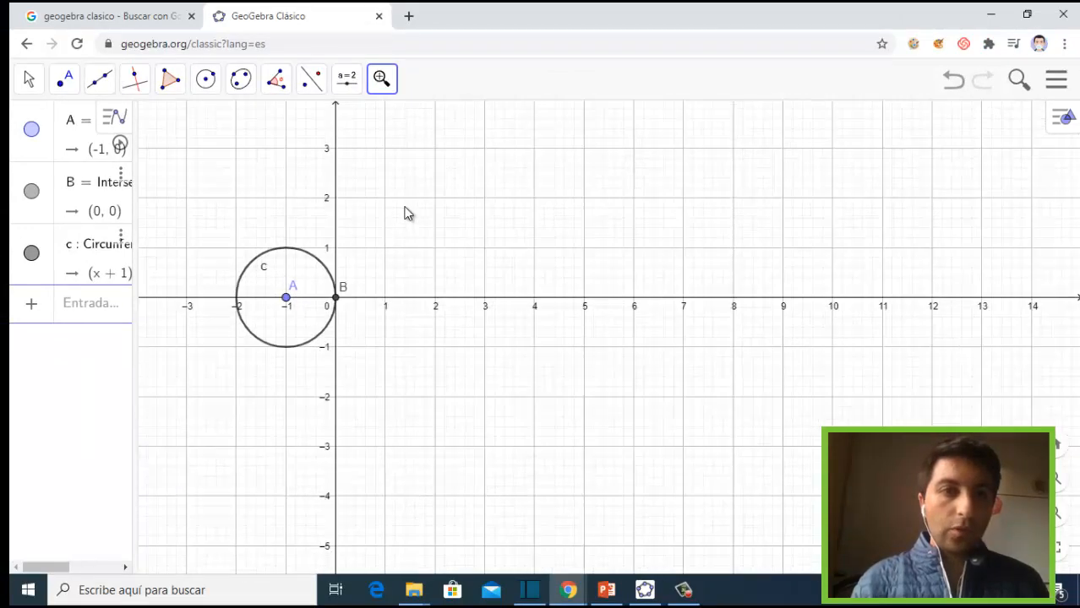
{"action": "left_click", "coordinate": [395, 212]}
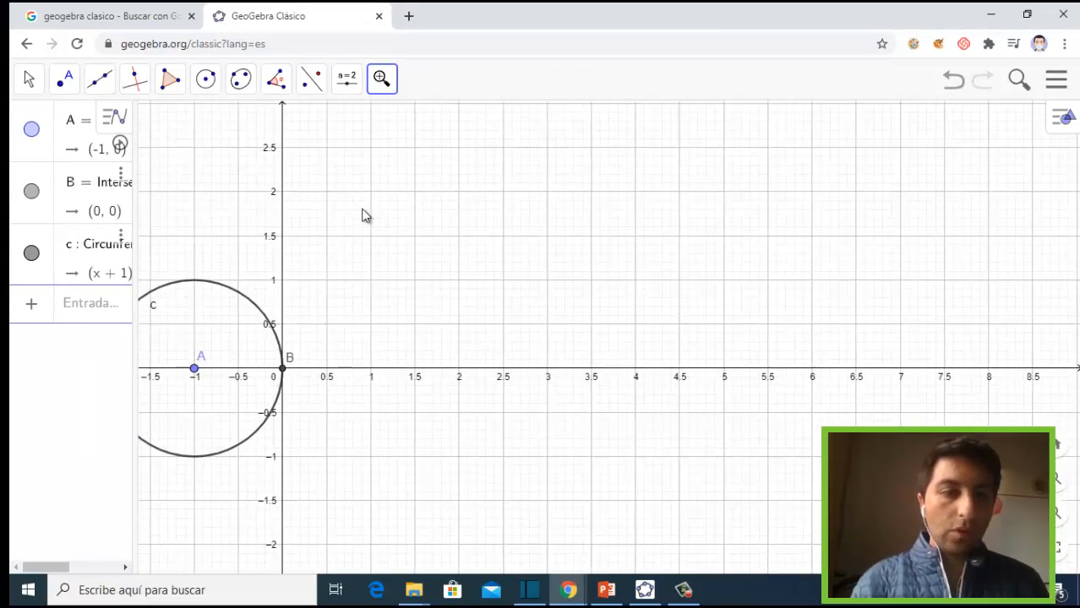
{"action": "left_click", "coordinate": [384, 79]}
{"action": "left_click", "coordinate": [380, 125]}
{"action": "left_click_drag", "start_coordinate": [361, 190], "coordinate": [431, 132]}
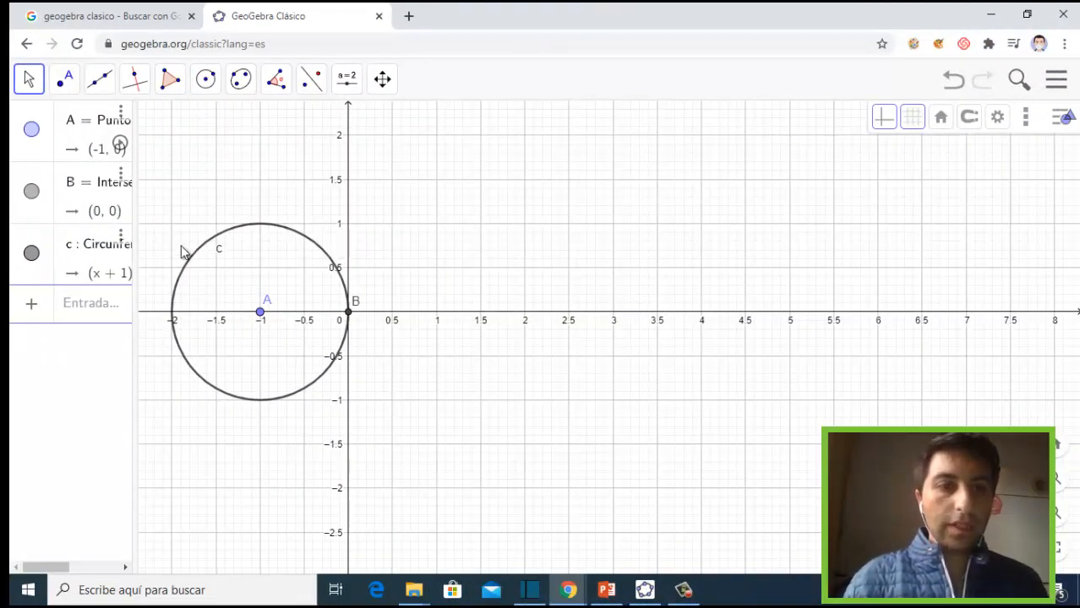
{"action": "left_click", "coordinate": [342, 95]}
{"action": "left_click", "coordinate": [343, 117]}
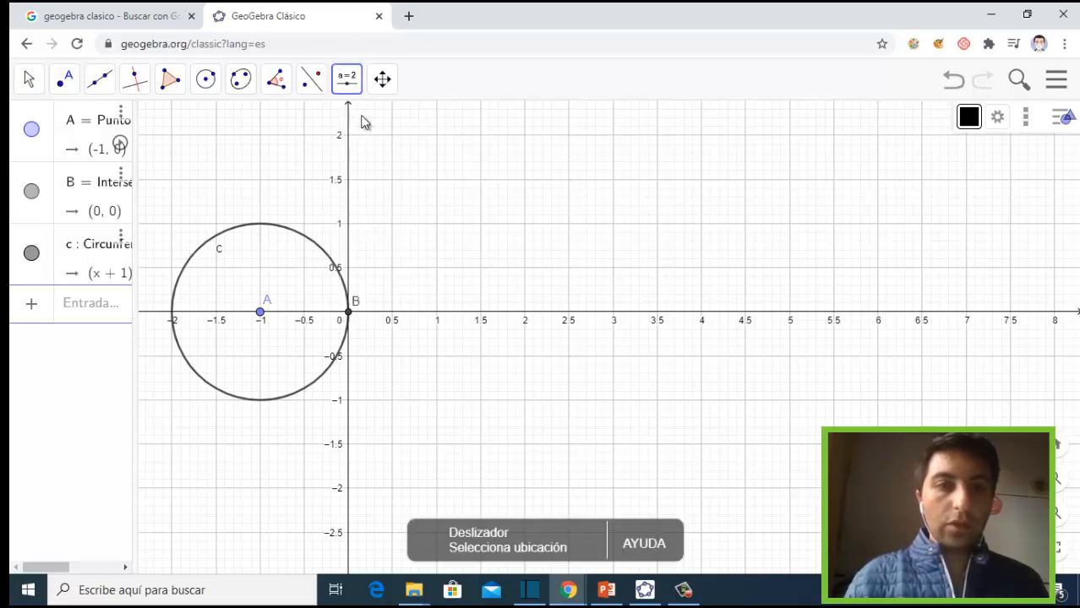
{"action": "left_click", "coordinate": [556, 181]}
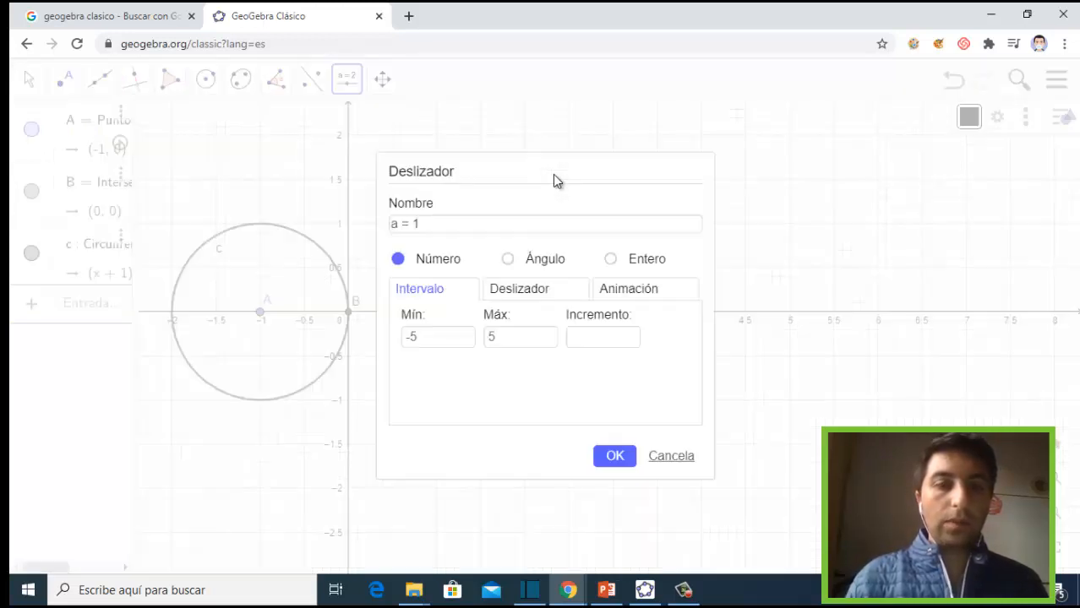
{"action": "left_click", "coordinate": [454, 224]}
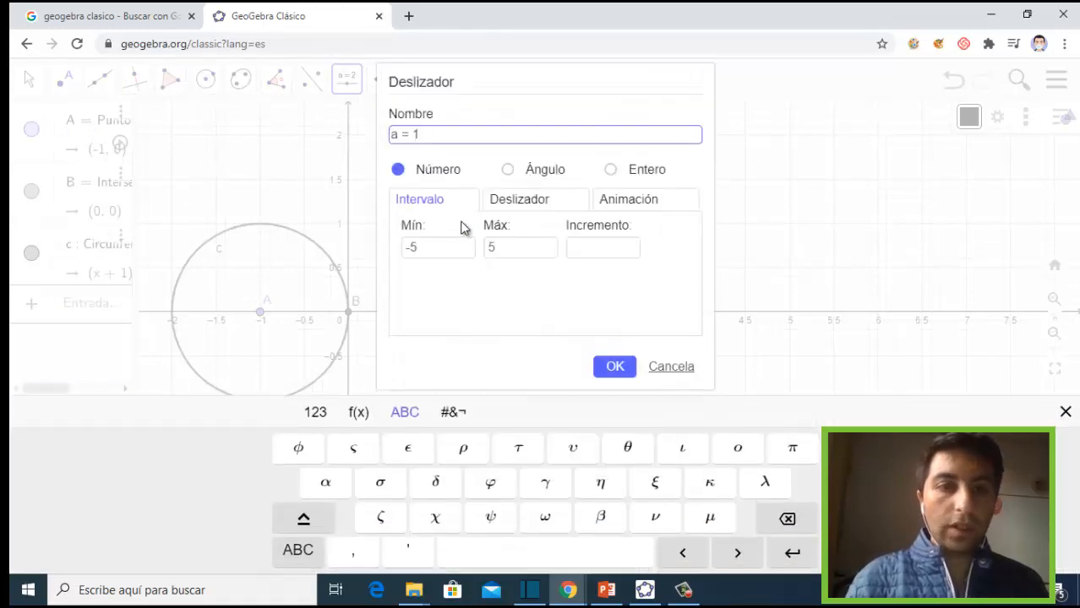
{"action": "left_click", "coordinate": [558, 179]}
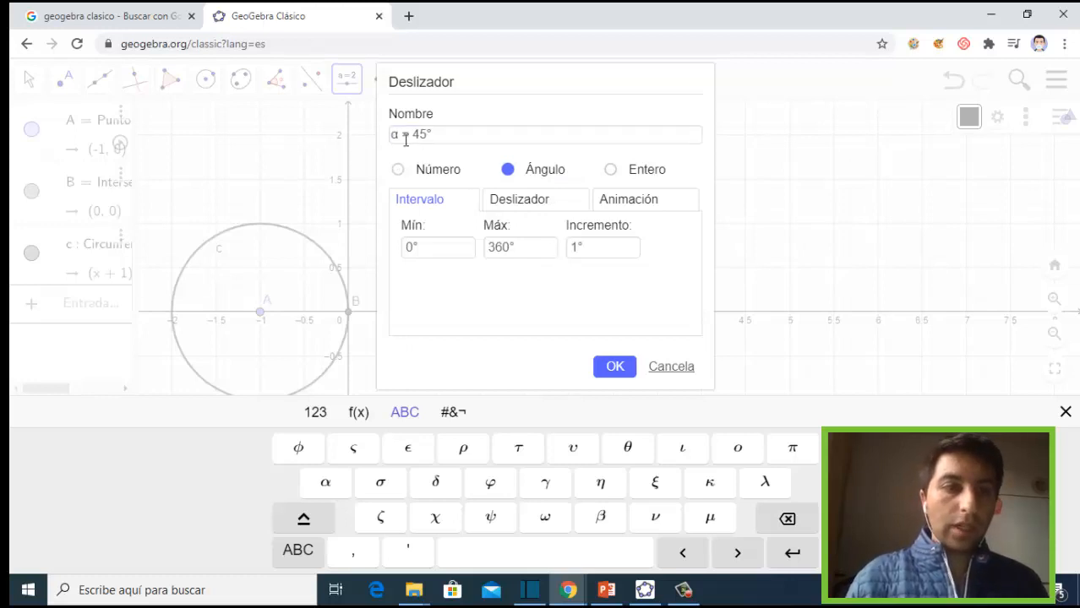
{"action": "left_click", "coordinate": [612, 366]}
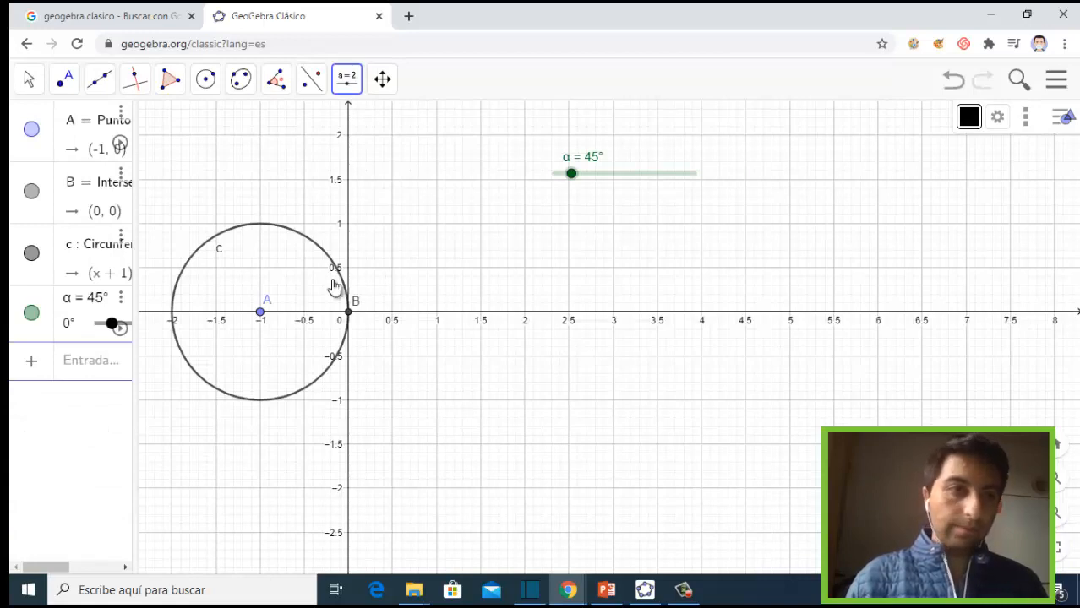
Step: Place point C on the upper arc of the circle and replace its definition with the placeholder (x, y)
{"action": "left_click", "coordinate": [63, 78]}
{"action": "left_click", "coordinate": [278, 226]}
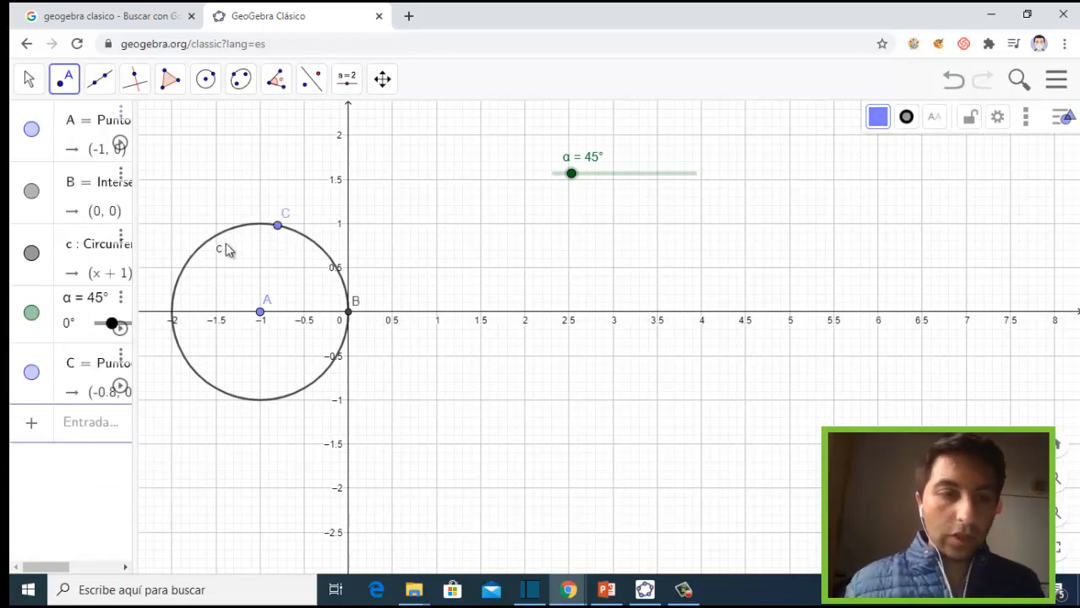
{"action": "double_click", "coordinate": [278, 227]}
{"action": "key", "text": "BackSpace"}
{"action": "key", "text": "BackSpace"}
{"action": "key", "text": "BackSpace"}
{"action": "key", "text": "BackSpace"}
{"action": "key", "text": "BackSpace"}
{"action": "key", "text": "BackSpace"}
{"action": "key", "text": "BackSpace"}
{"action": "key", "text": "BackSpace"}
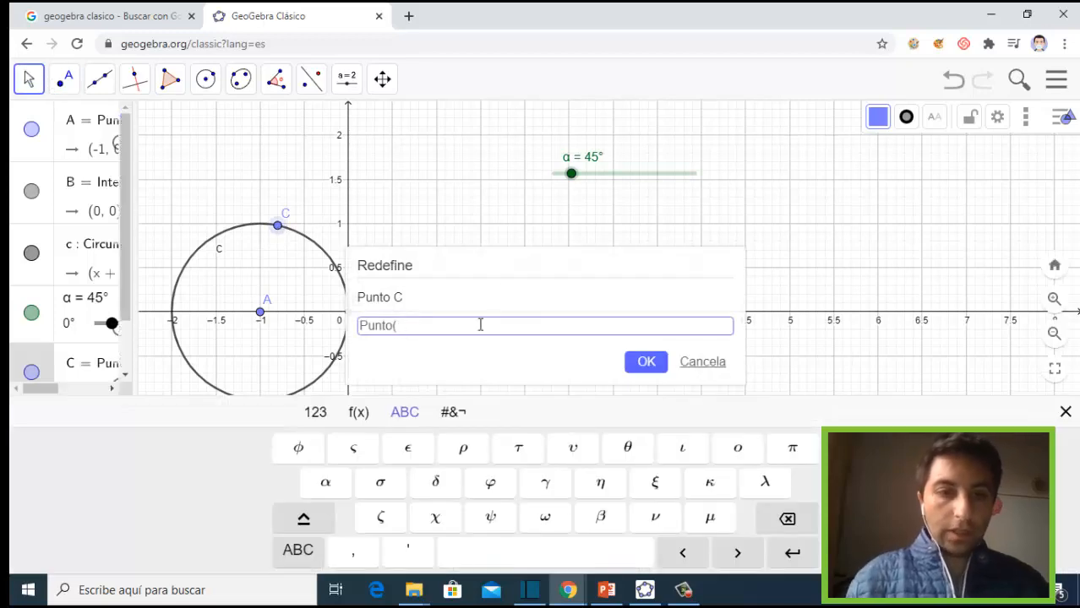
{"action": "type", "text": "(x, "}
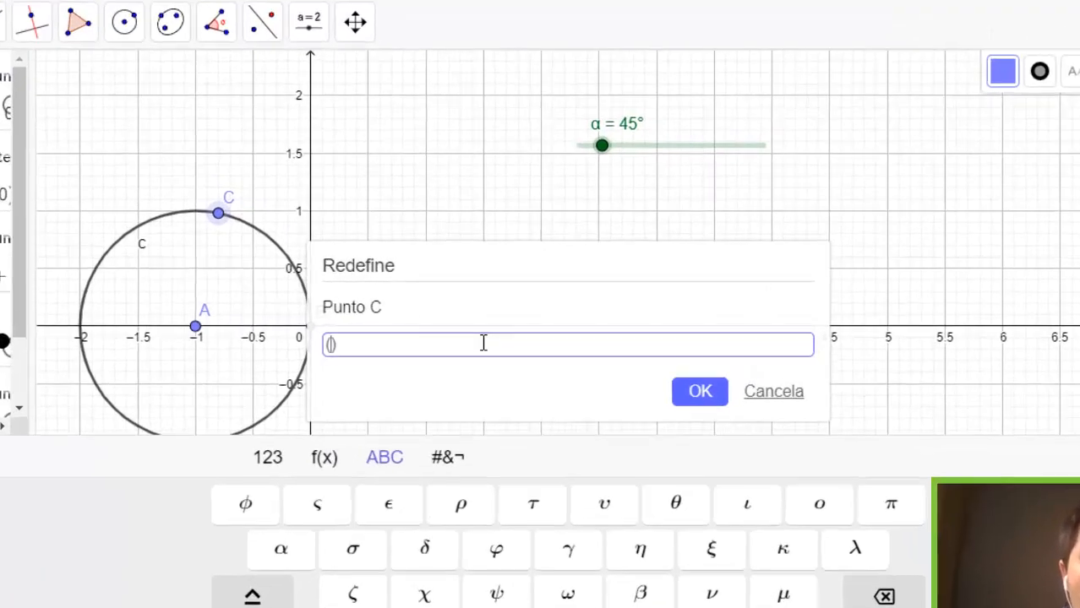
{"action": "type", "text": "y"}
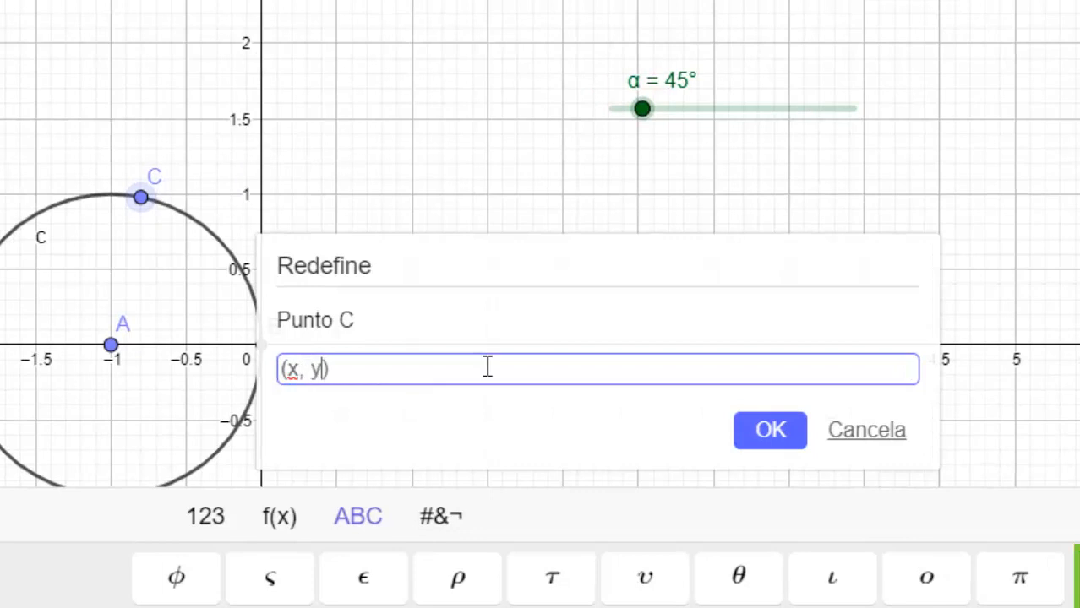
Step: Redefine point C as (cos(α)-1, sin(α)) so the slider drives it around the circle
{"action": "key", "text": "Left"}
{"action": "key", "text": "Left"}
{"action": "key", "text": "Left"}
{"action": "key", "text": "BackSpace"}
{"action": "type", "text": "cos("}
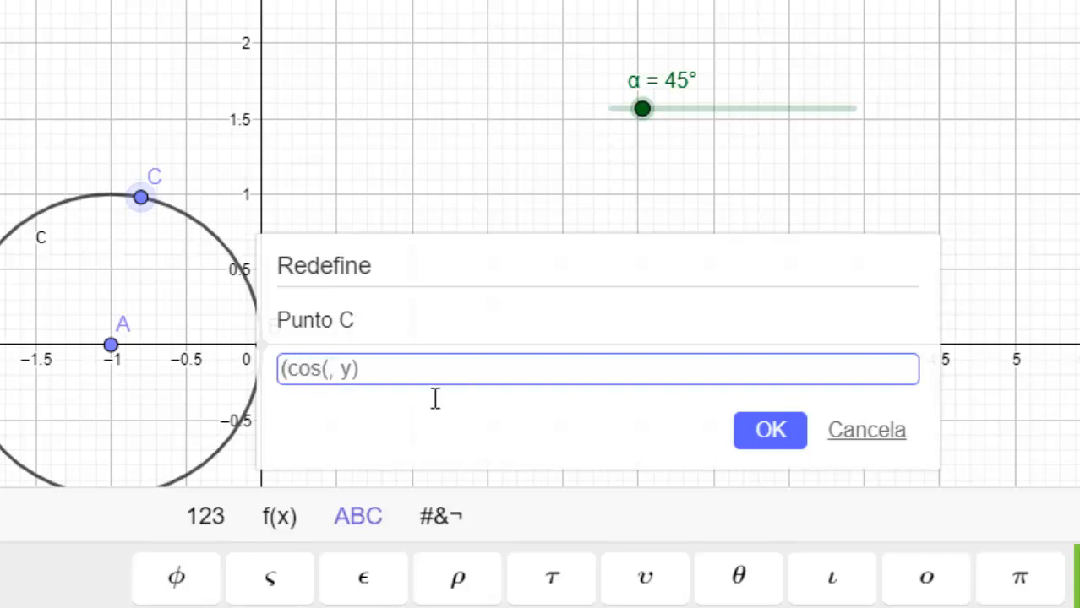
{"action": "key", "text": "alt+a"}
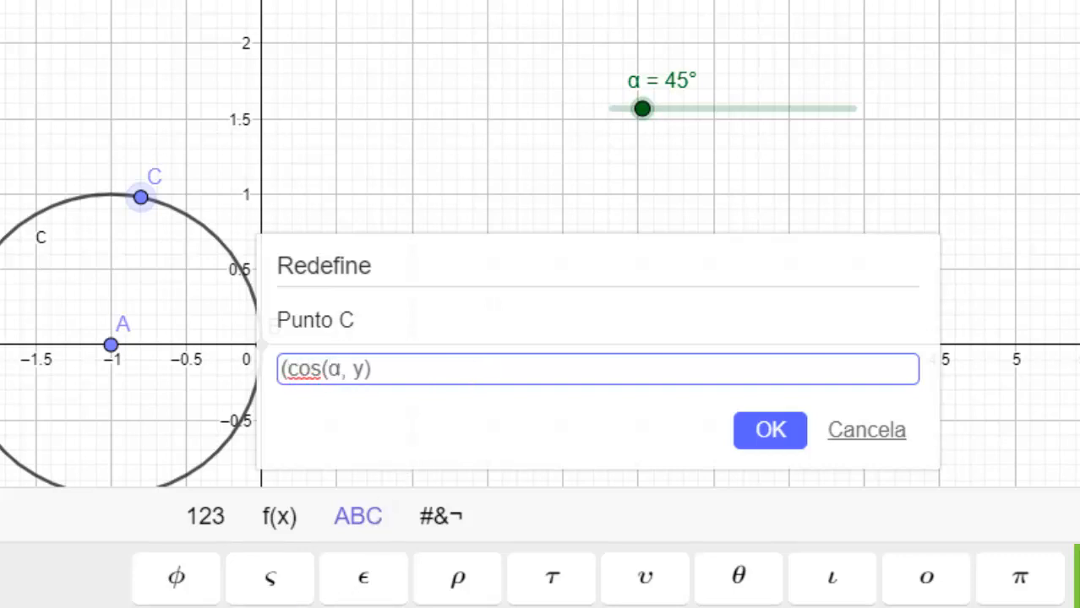
{"action": "type", "text": ")-1"}
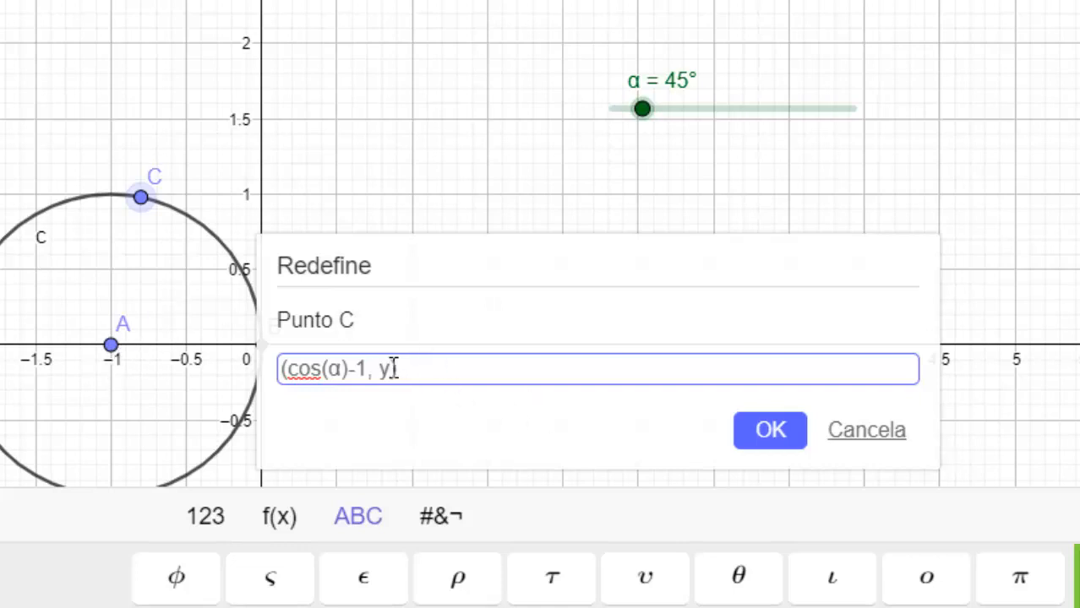
{"action": "key", "text": "BackSpace"}
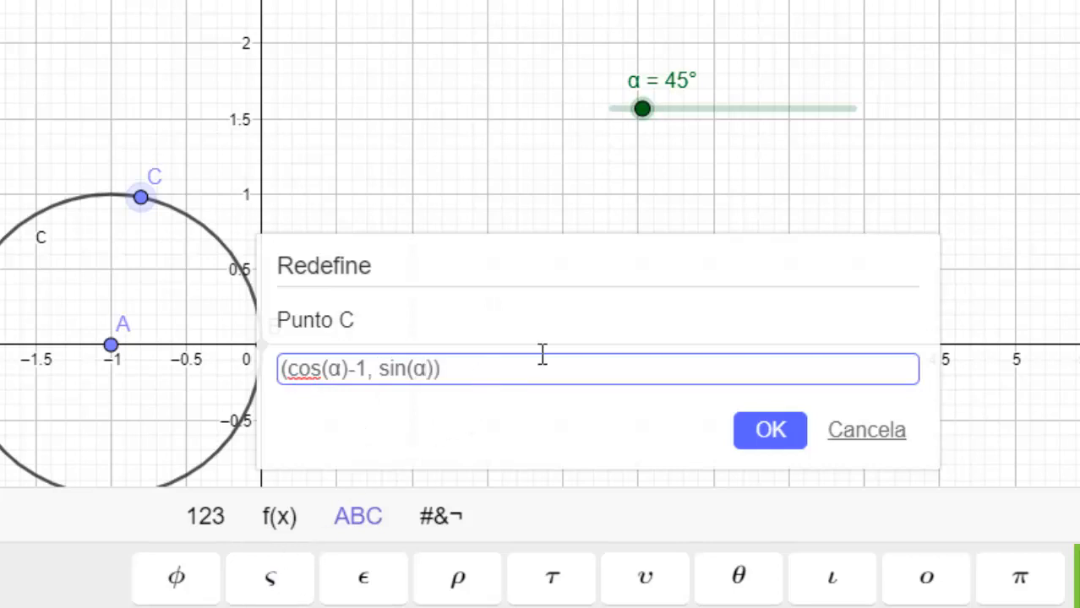
{"action": "left_click", "coordinate": [754, 431]}
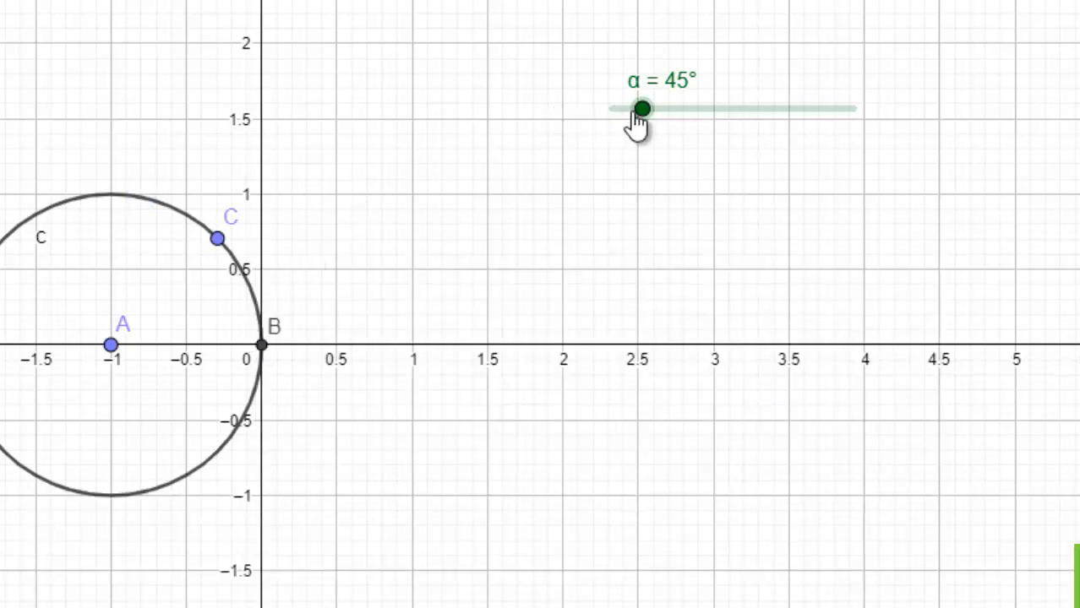
Step: Test point C's motion by moving the α slider to 208° and back to 52°
{"action": "left_click_drag", "start_coordinate": [642, 110], "coordinate": [755, 113]}
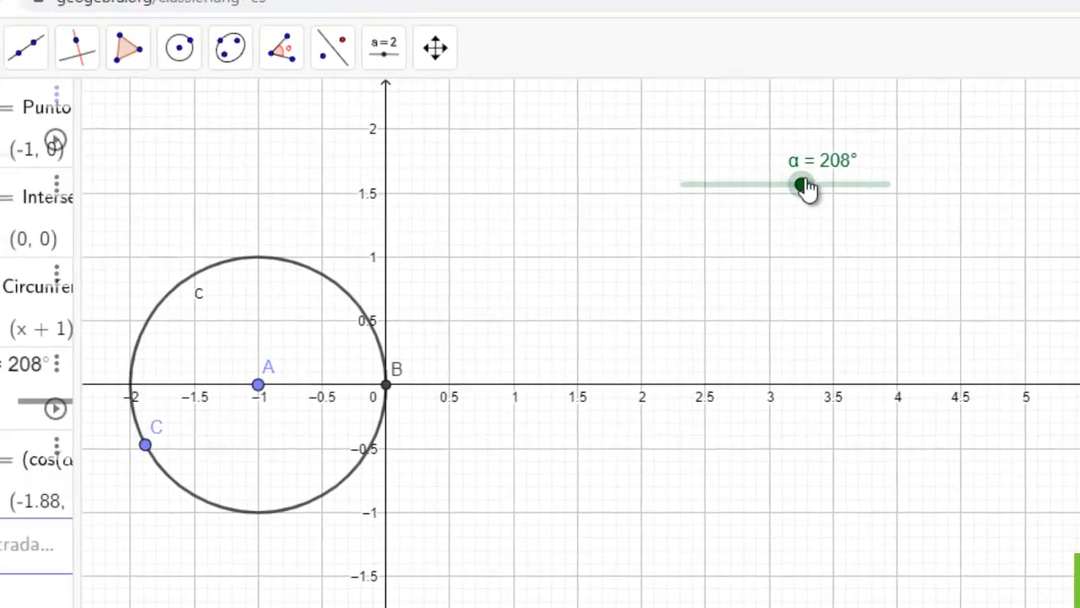
{"action": "left_click_drag", "start_coordinate": [807, 188], "coordinate": [742, 222]}
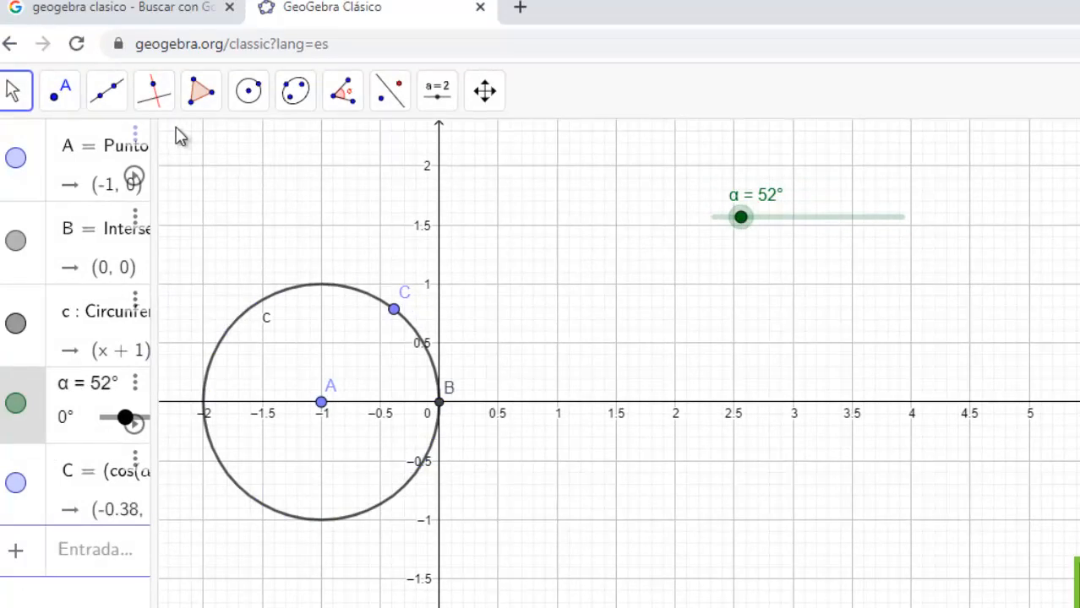
Step: Draw a vector from the circle's centre A to the moving point C
{"action": "left_click", "coordinate": [107, 93]}
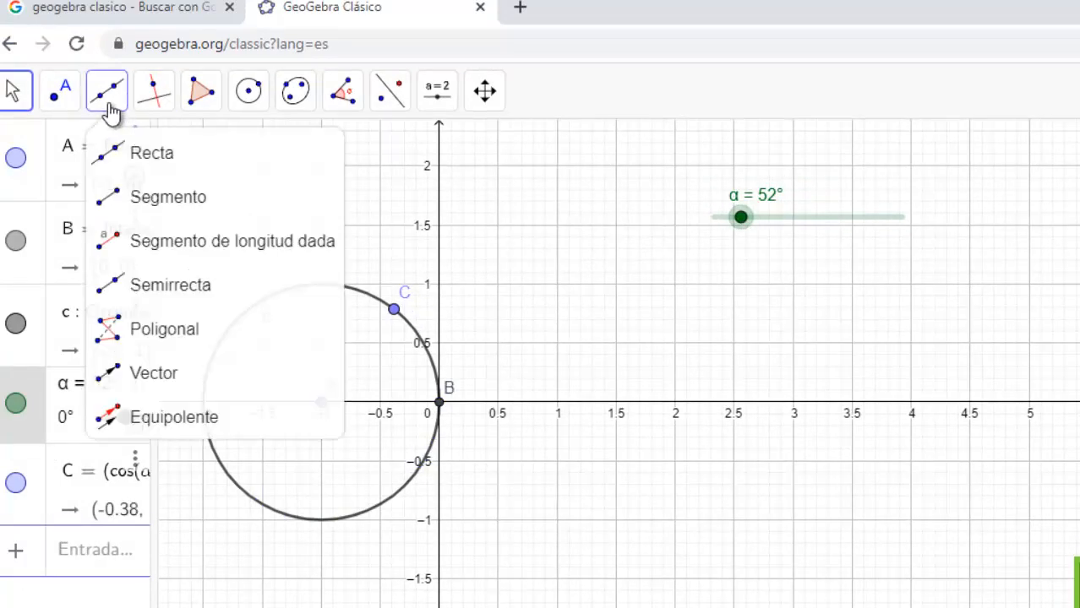
{"action": "left_click", "coordinate": [110, 373]}
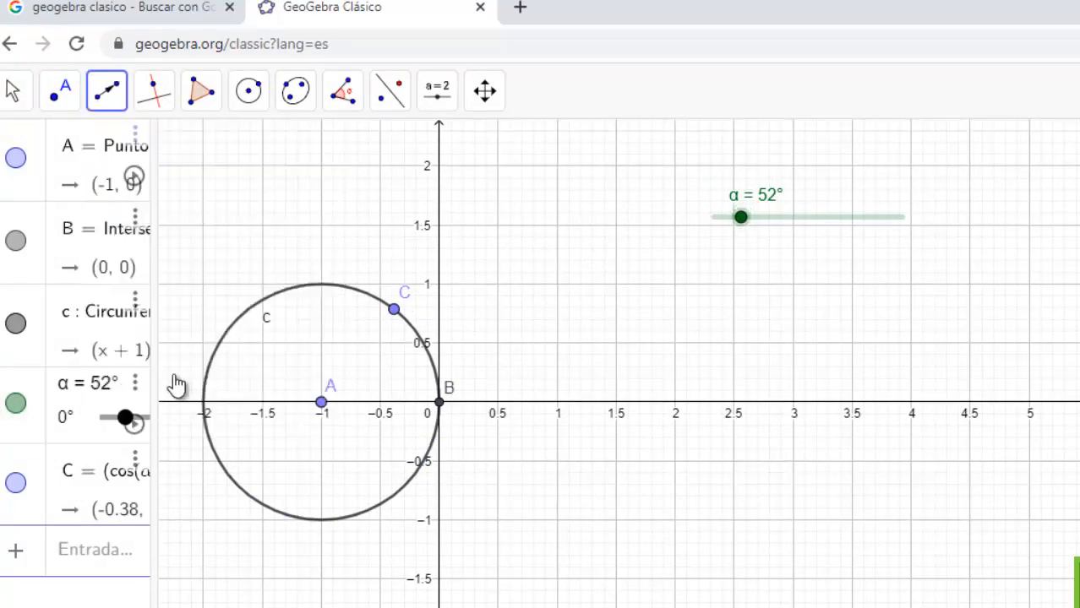
{"action": "left_click", "coordinate": [322, 404]}
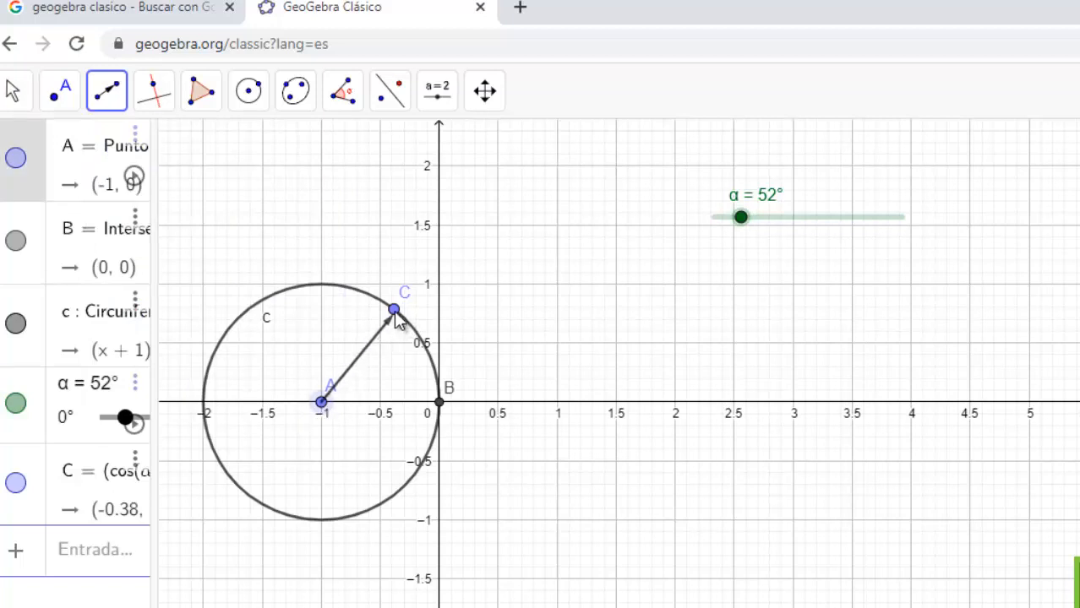
{"action": "left_click", "coordinate": [394, 312]}
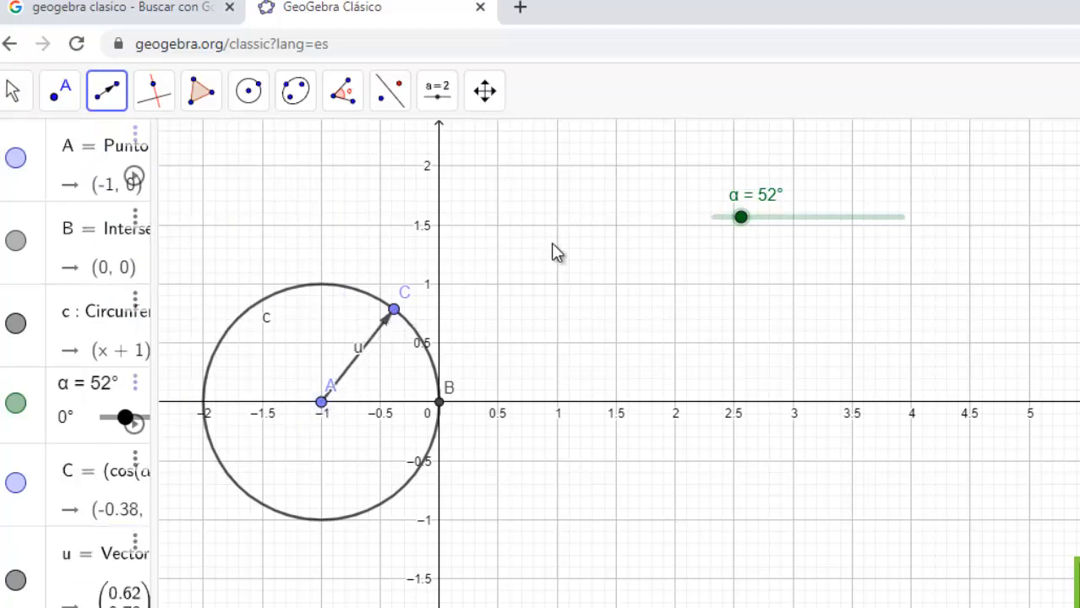
Step: Test how the vector follows point C by moving the α slider to 69°
{"action": "left_click", "coordinate": [19, 100]}
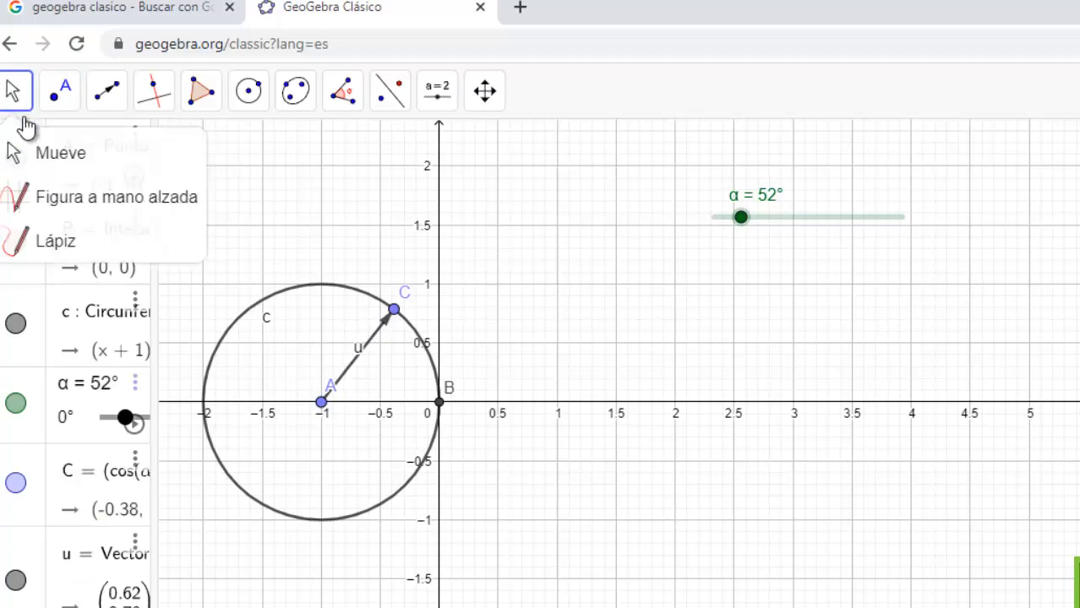
{"action": "left_click", "coordinate": [30, 148]}
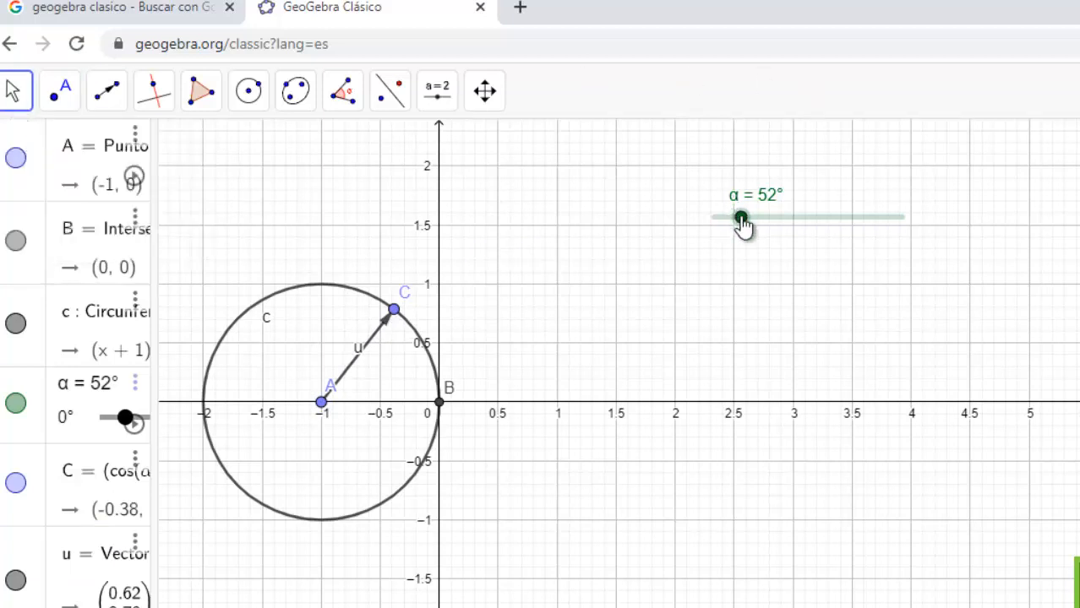
{"action": "mouse_move", "coordinate": [741, 220]}
{"action": "left_mouse_down"}
{"action": "mouse_move", "coordinate": [899, 218]}
{"action": "mouse_move", "coordinate": [751, 232]}
{"action": "left_mouse_up"}
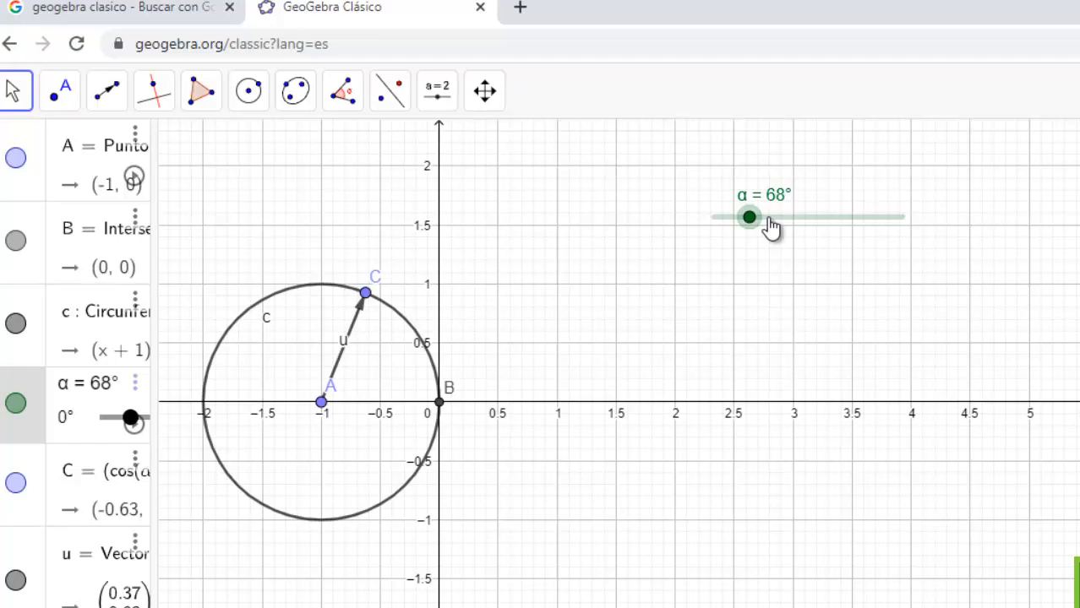
{"action": "left_click_drag", "start_coordinate": [772, 227], "coordinate": [771, 224]}
Step: Set the α slider's animation repeat mode to Creciente in its settings
{"action": "right_click", "coordinate": [773, 222]}
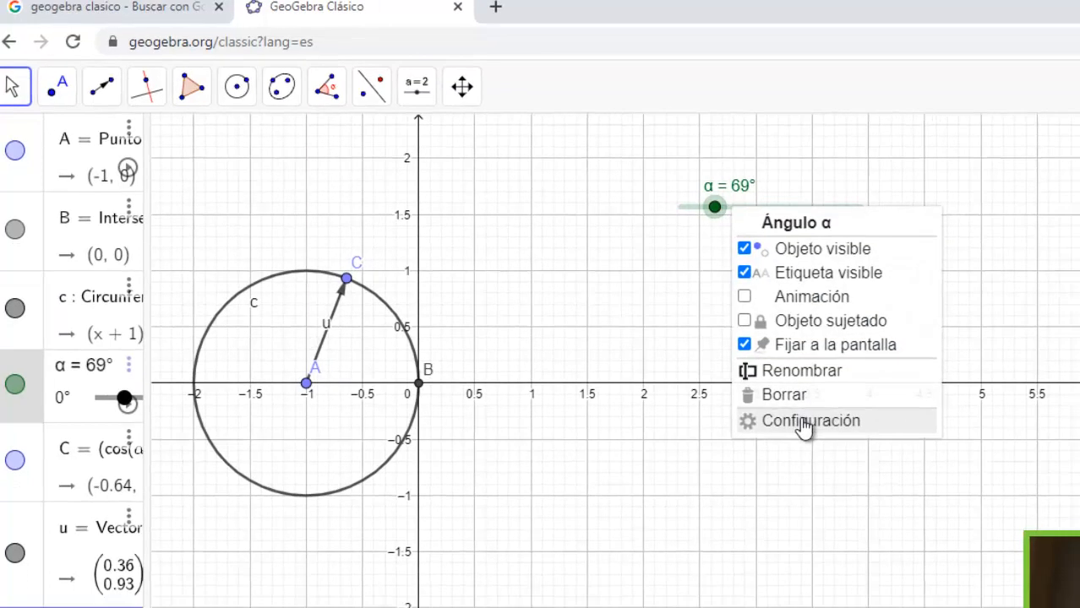
{"action": "left_click", "coordinate": [805, 422]}
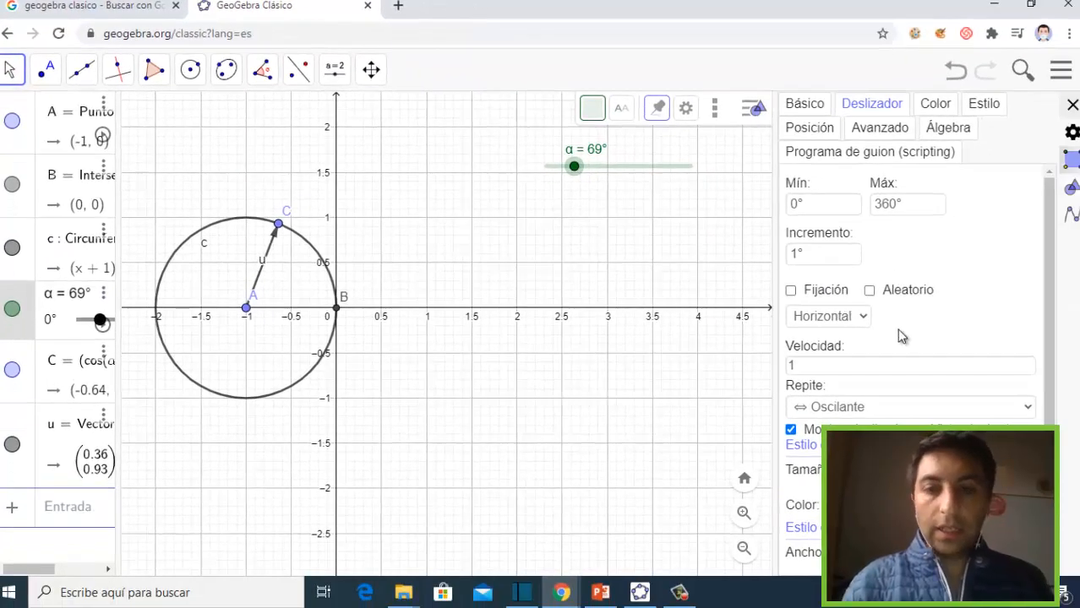
{"action": "left_click", "coordinate": [889, 409]}
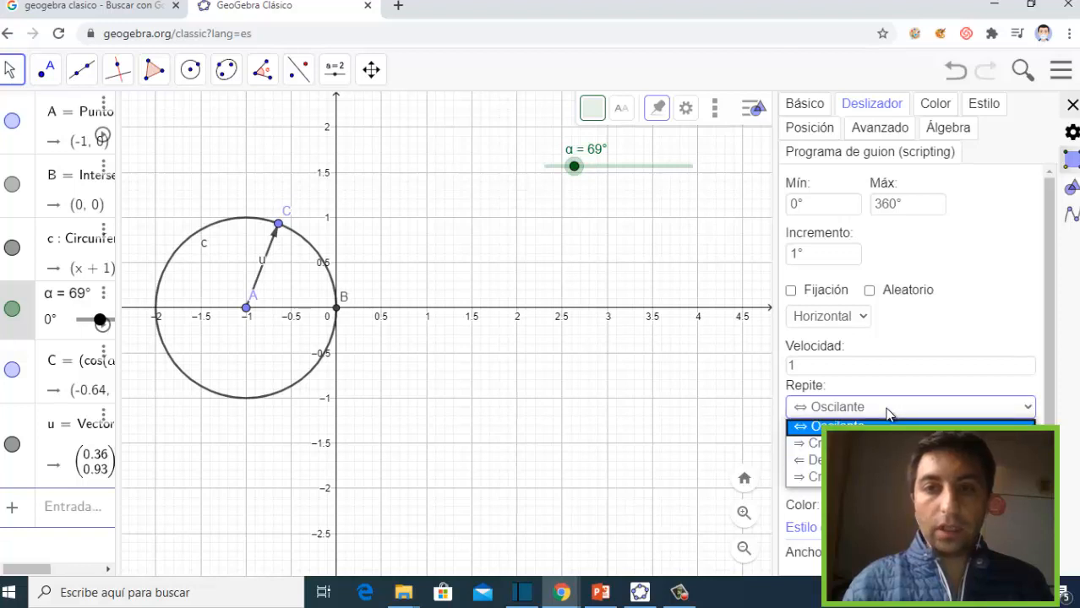
{"action": "left_click", "coordinate": [887, 443]}
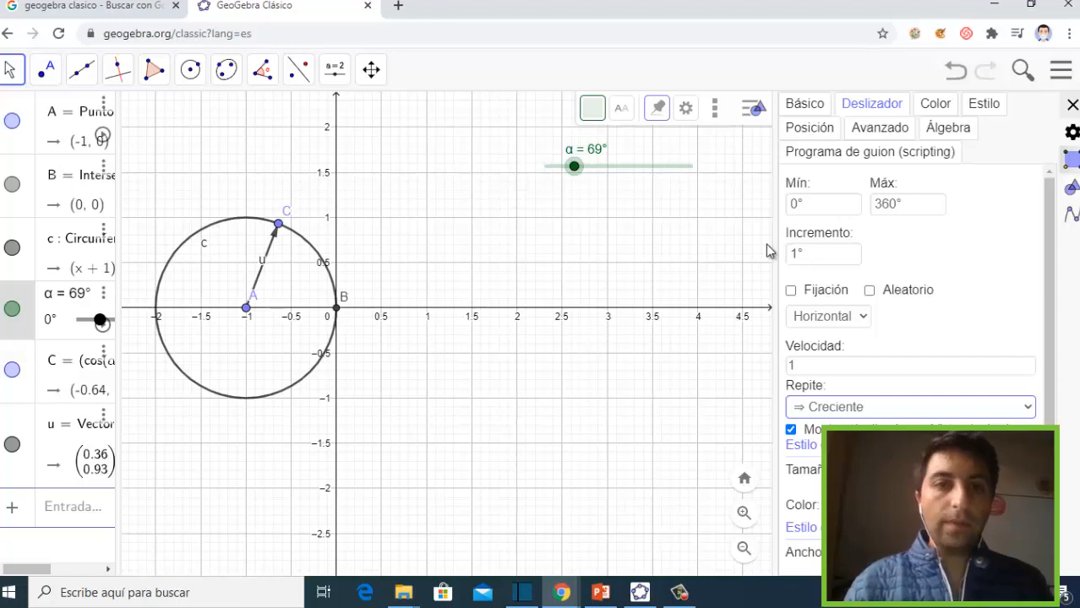
Step: Animate the α slider to check the direction in which the vector turns, and stop the animation
{"action": "left_click", "coordinate": [574, 168]}
{"action": "right_click", "coordinate": [575, 168]}
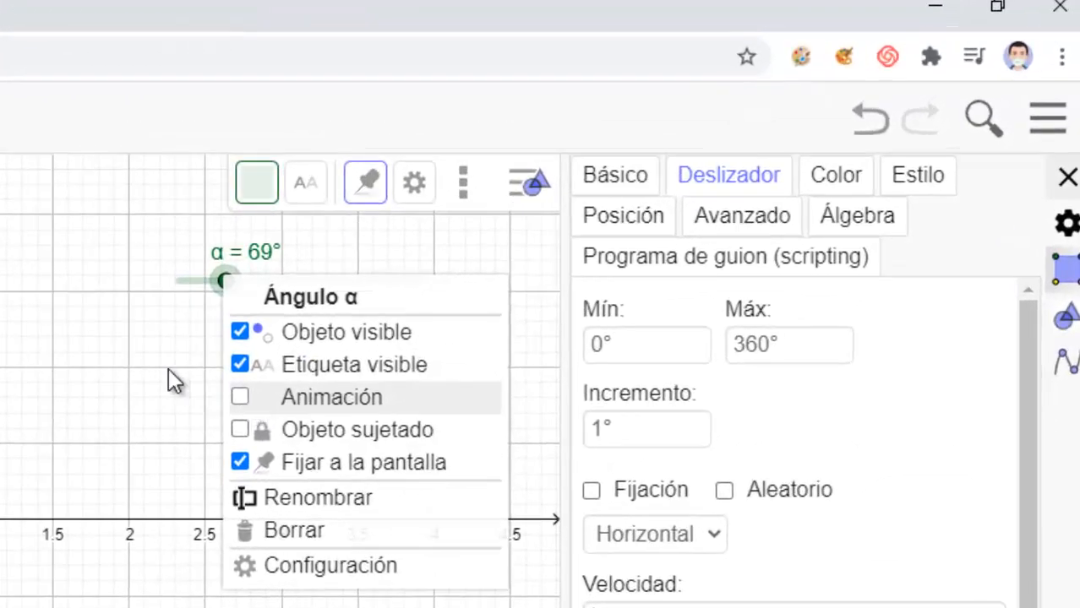
{"action": "left_click", "coordinate": [240, 396]}
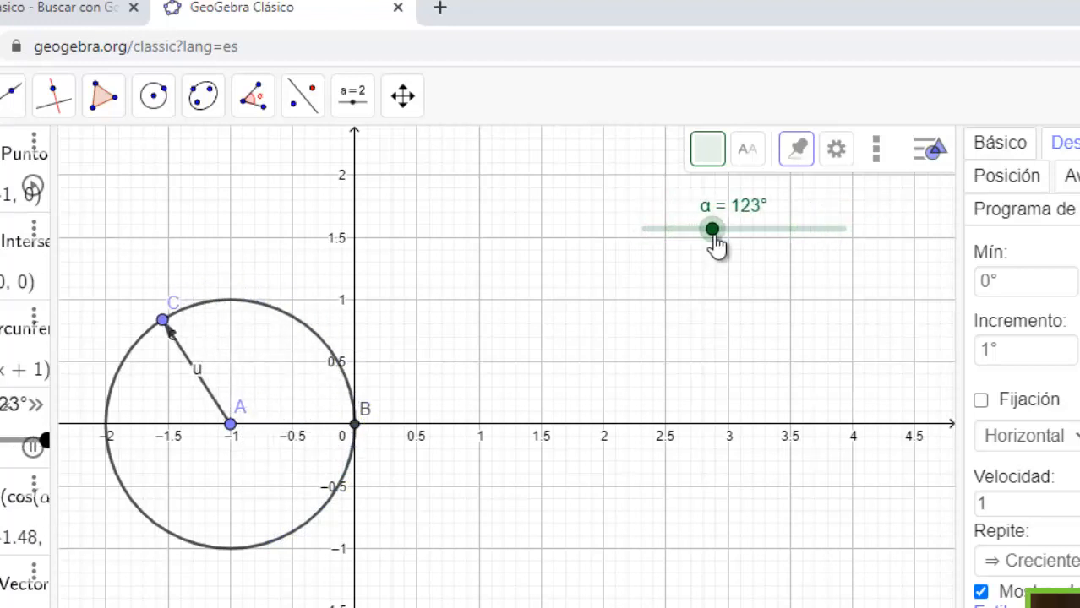
{"action": "left_click", "coordinate": [714, 235]}
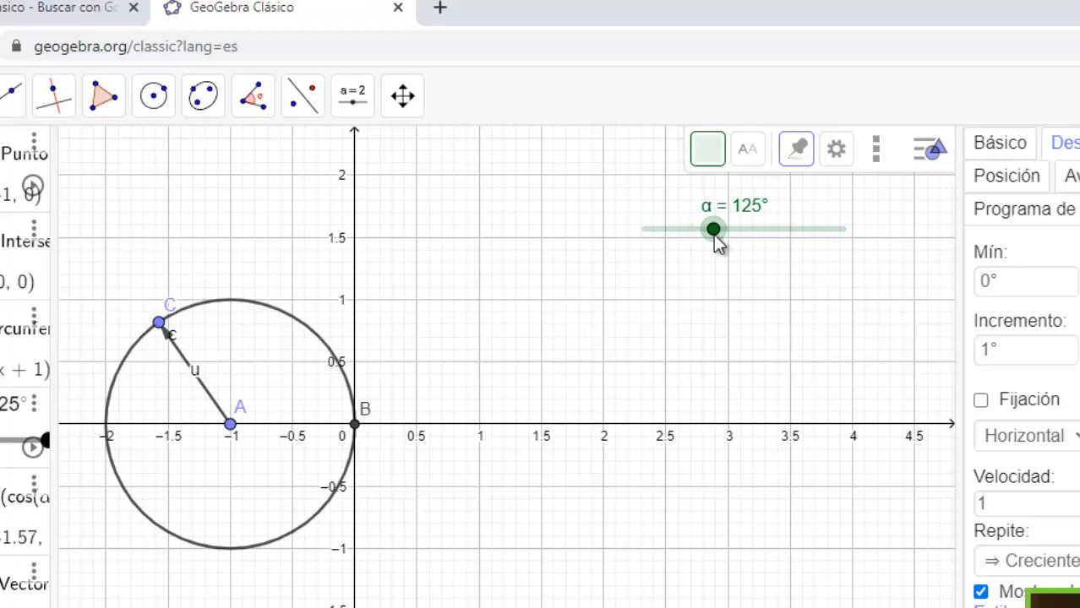
Step: Redefine point C as (-cos(α) - 1, sen(α)) to reverse its direction of rotation
{"action": "left_click", "coordinate": [160, 325]}
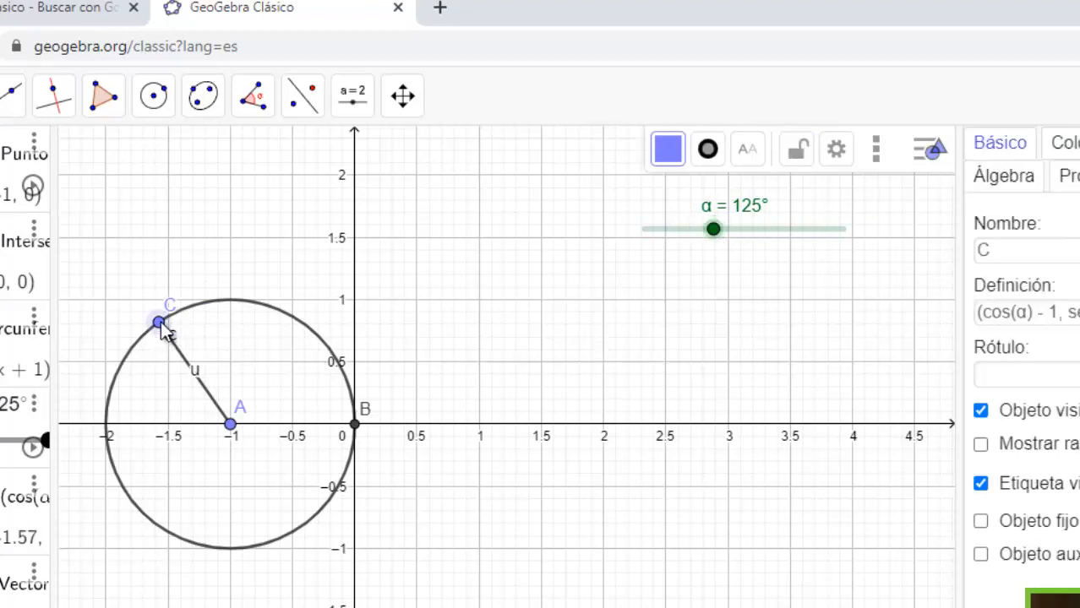
{"action": "double_click", "coordinate": [160, 324]}
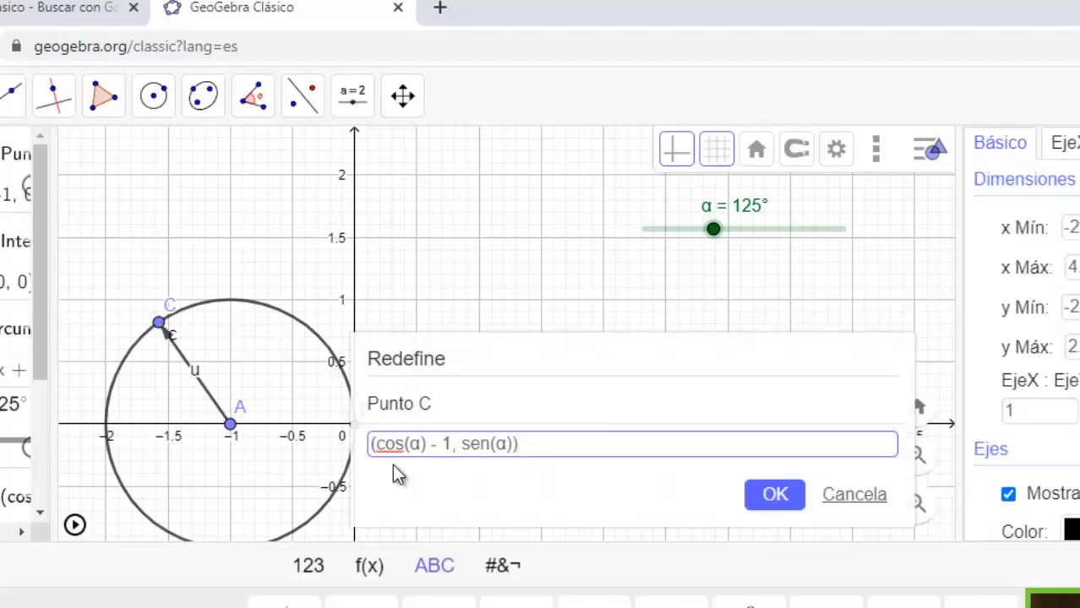
{"action": "left_click", "coordinate": [289, 342]}
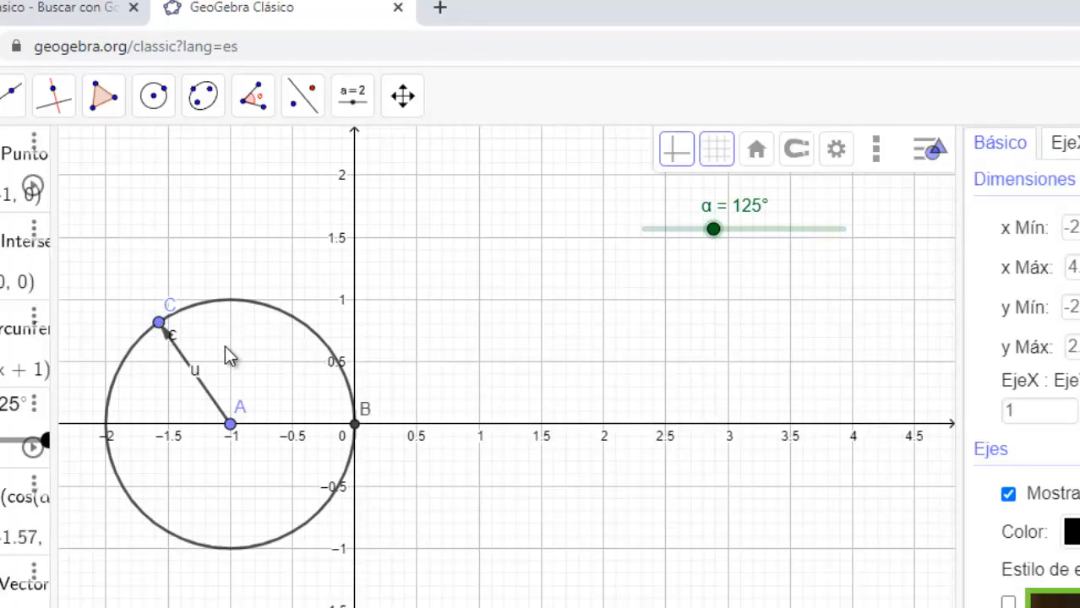
{"action": "double_click", "coordinate": [160, 325]}
{"action": "left_click", "coordinate": [395, 443]}
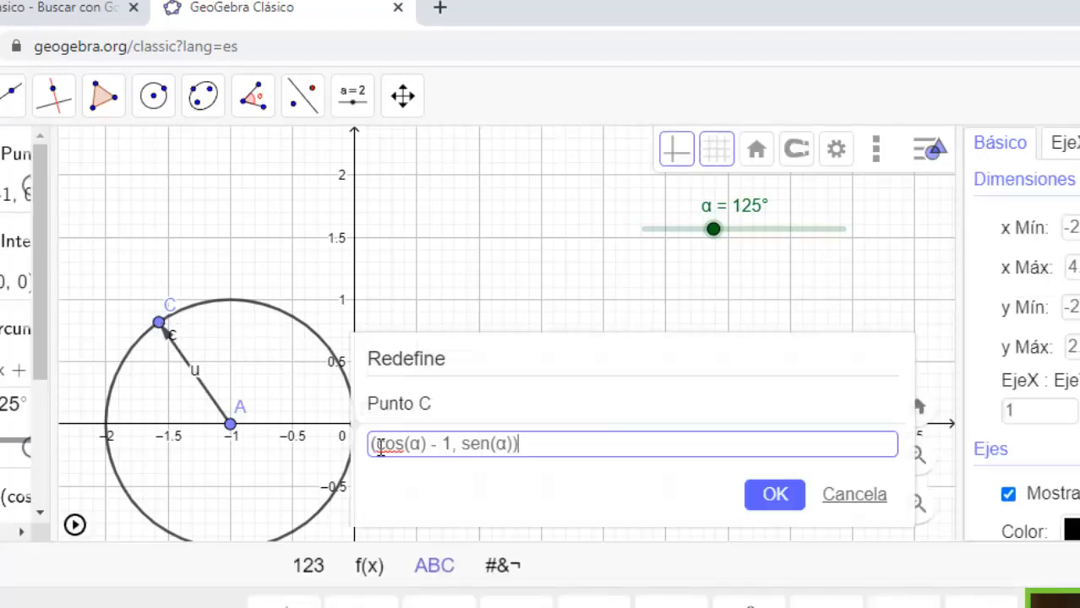
{"action": "type", "text": "-"}
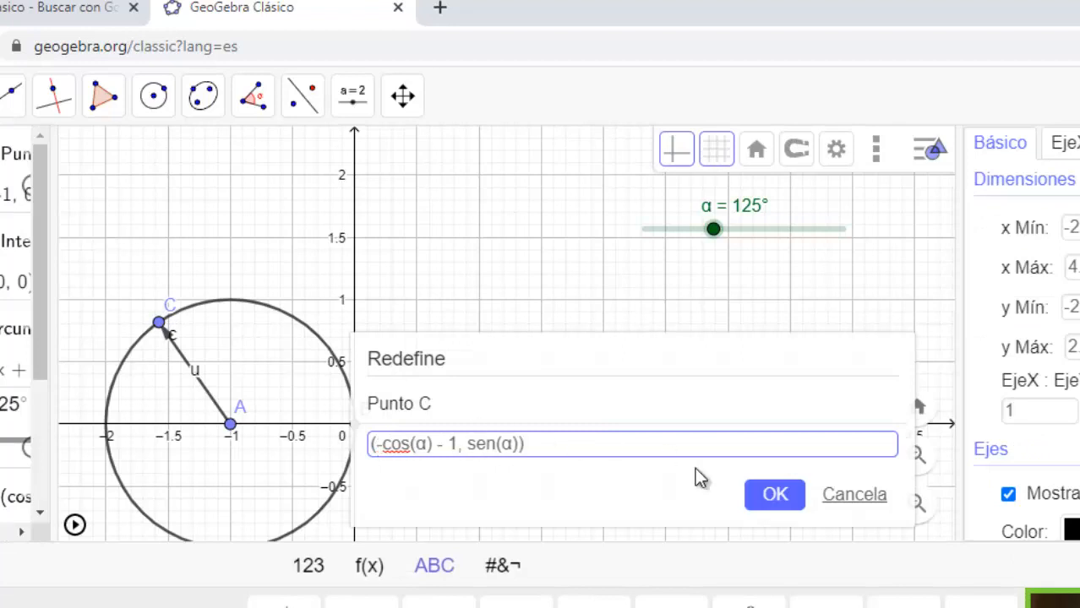
{"action": "left_click", "coordinate": [759, 497]}
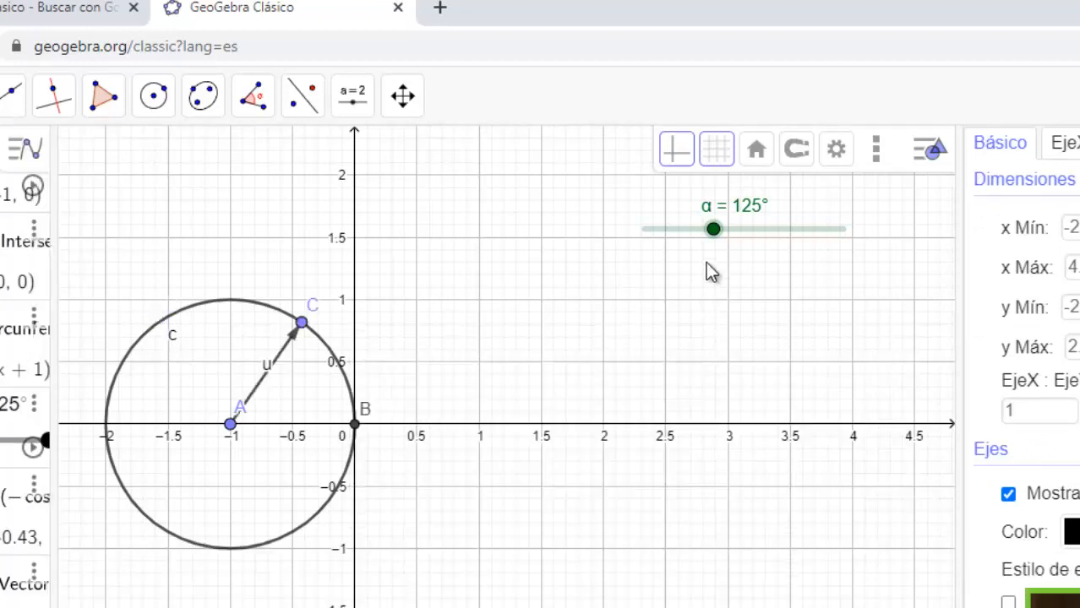
Step: Run the α animation again to check the clockwise rotation of the redefined point C, and stop it
{"action": "right_click", "coordinate": [714, 230]}
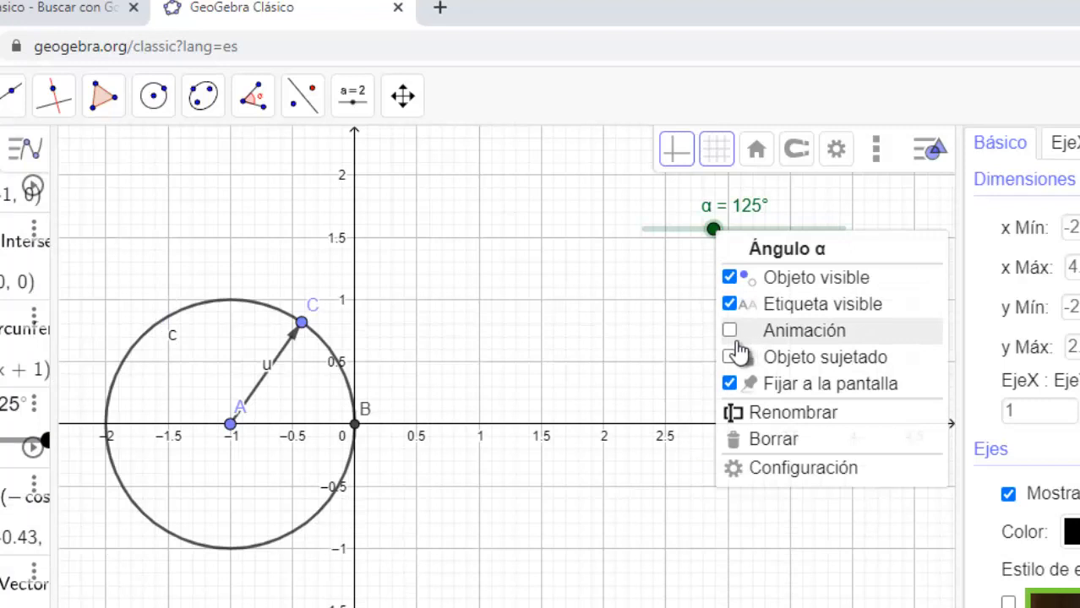
{"action": "left_click", "coordinate": [731, 334]}
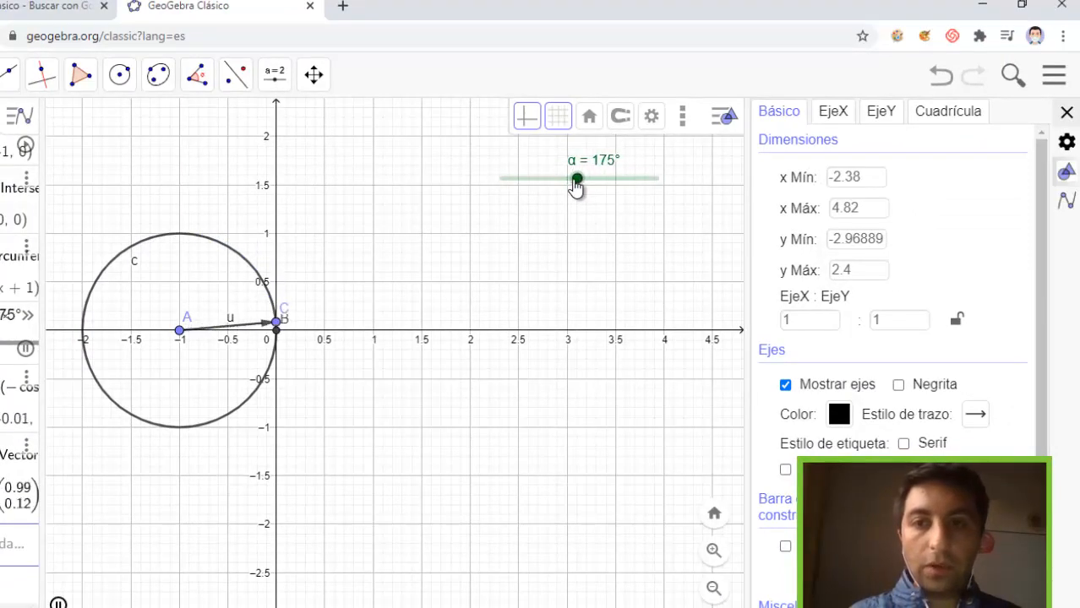
{"action": "right_click", "coordinate": [590, 186]}
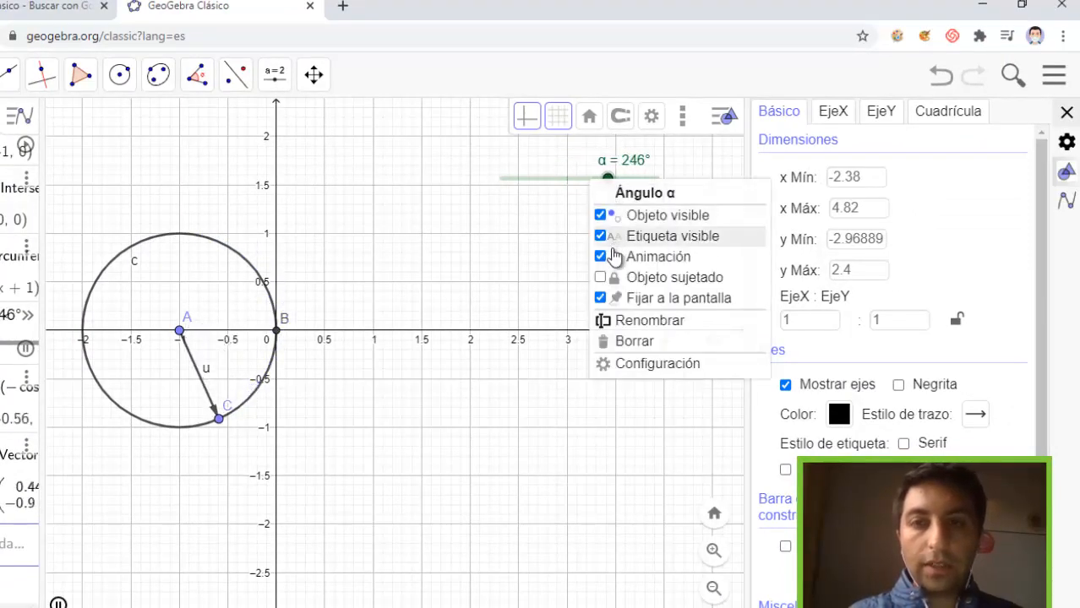
{"action": "left_click", "coordinate": [602, 258]}
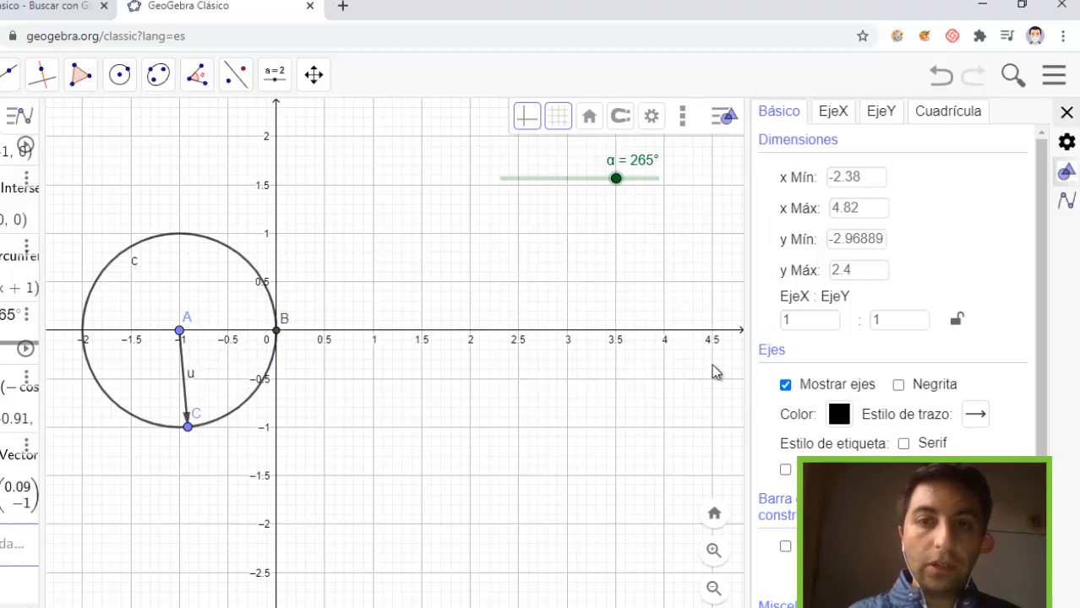
Step: Try a 6° increment on the α slider and restore the increment to 1°
{"action": "left_click", "coordinate": [617, 180]}
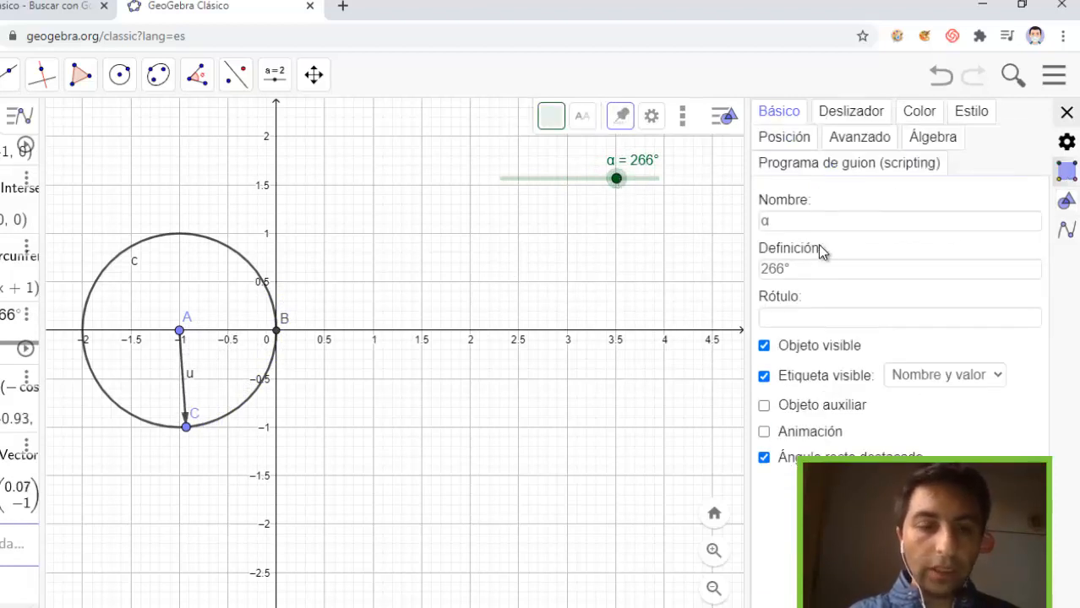
{"action": "left_click", "coordinate": [849, 114]}
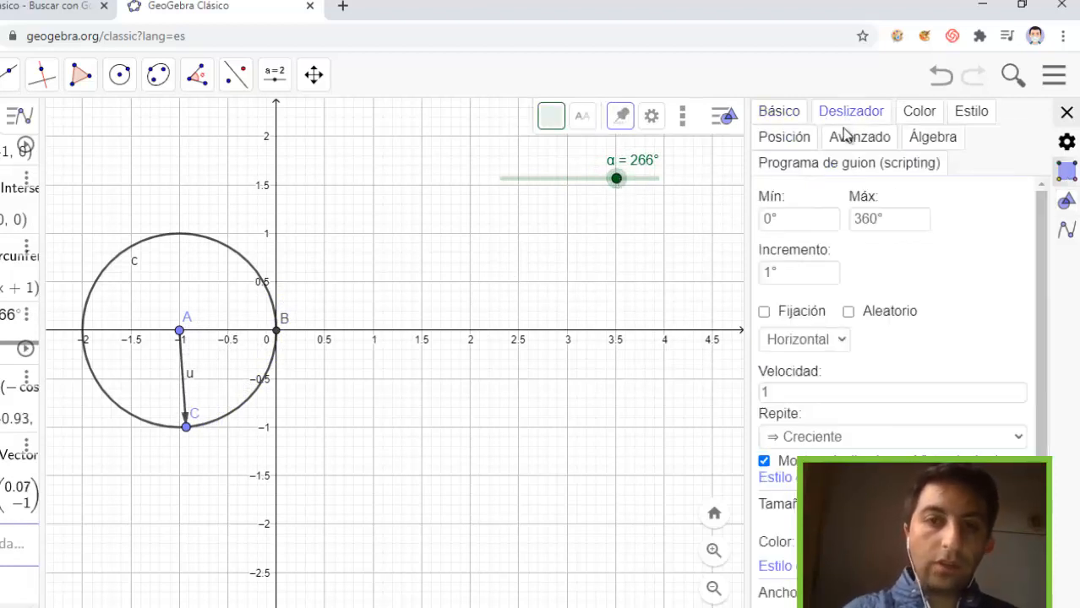
{"action": "left_click", "coordinate": [810, 272]}
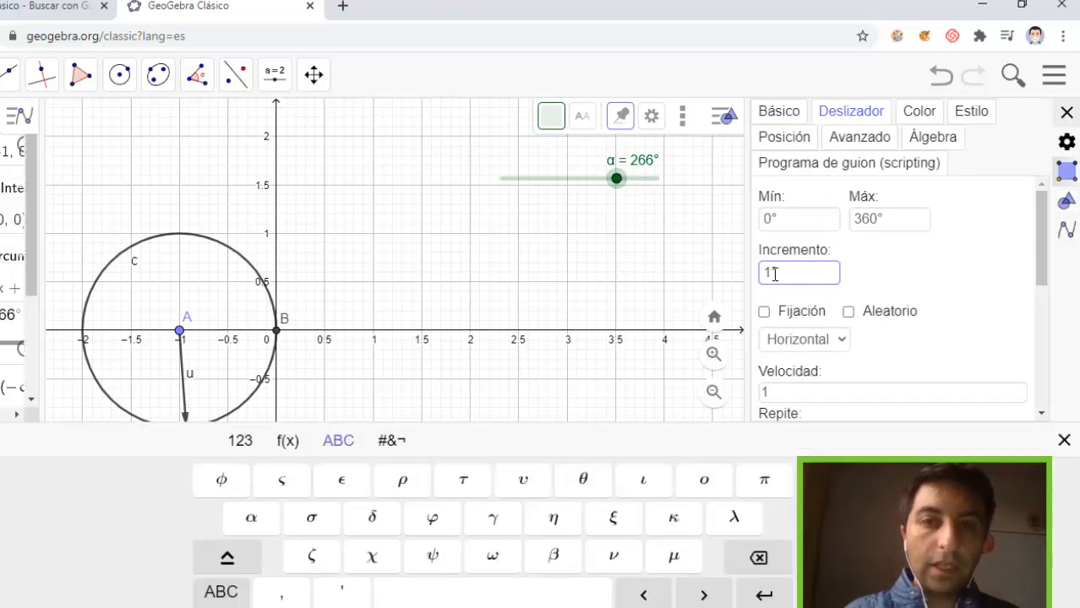
{"action": "left_click", "coordinate": [773, 274]}
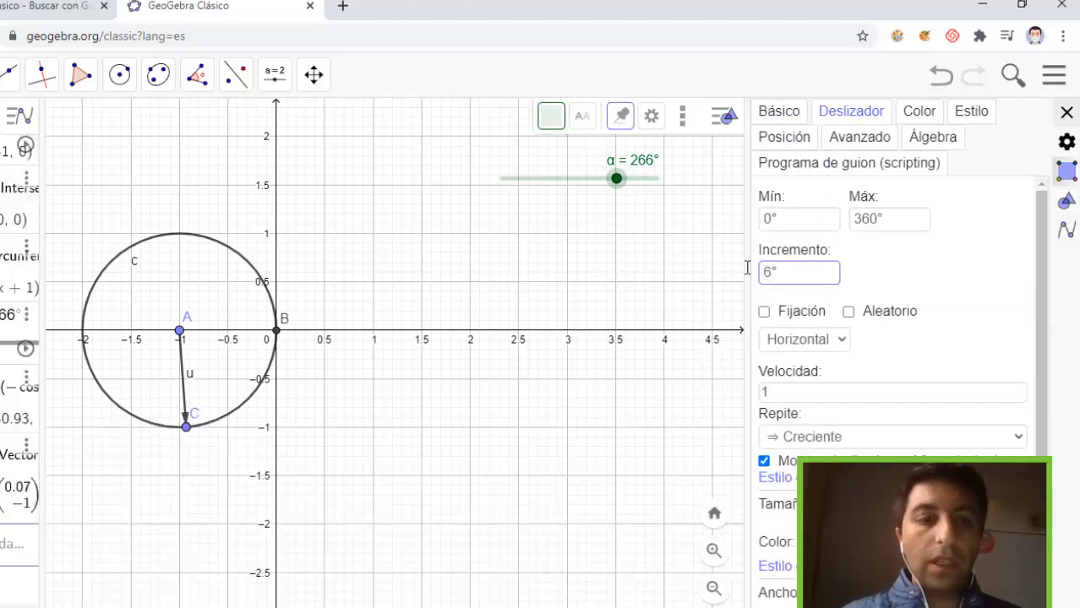
{"action": "key", "text": "BackSpace"}
{"action": "type", "text": "1"}
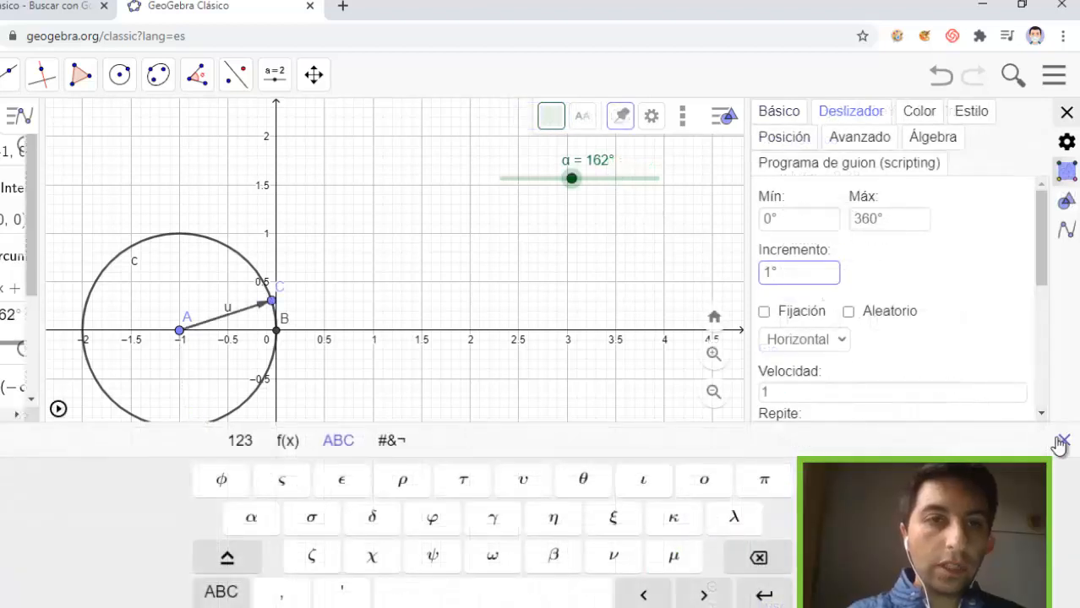
{"action": "left_click", "coordinate": [1062, 439]}
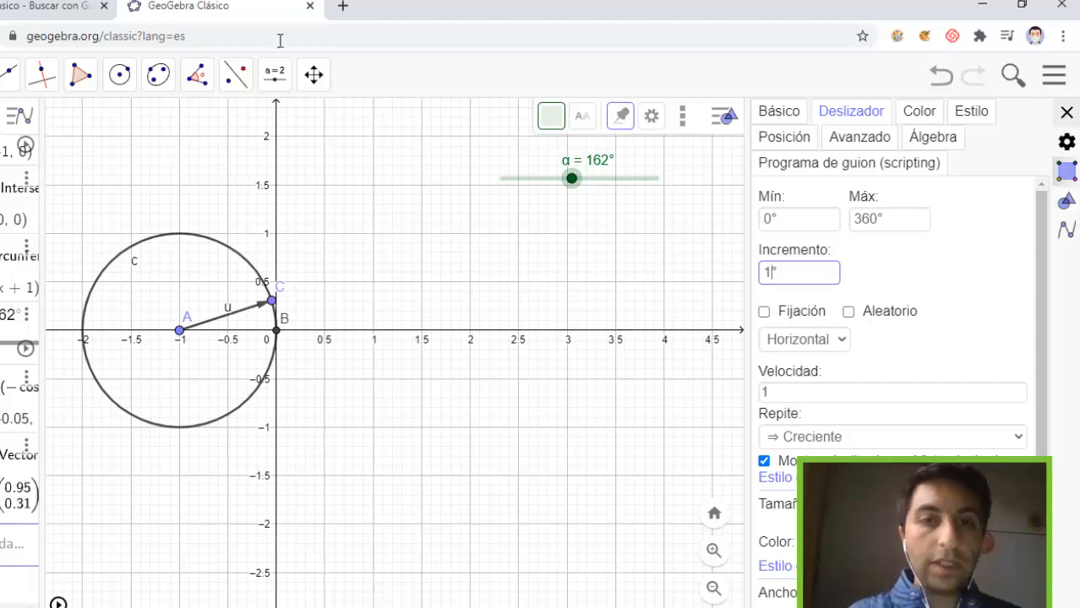
Step: Insert the clock face image dibujo-reloj-sin-agujas-numeros-tiempo from the Descargas folder into the graphics view
{"action": "left_click", "coordinate": [275, 76]}
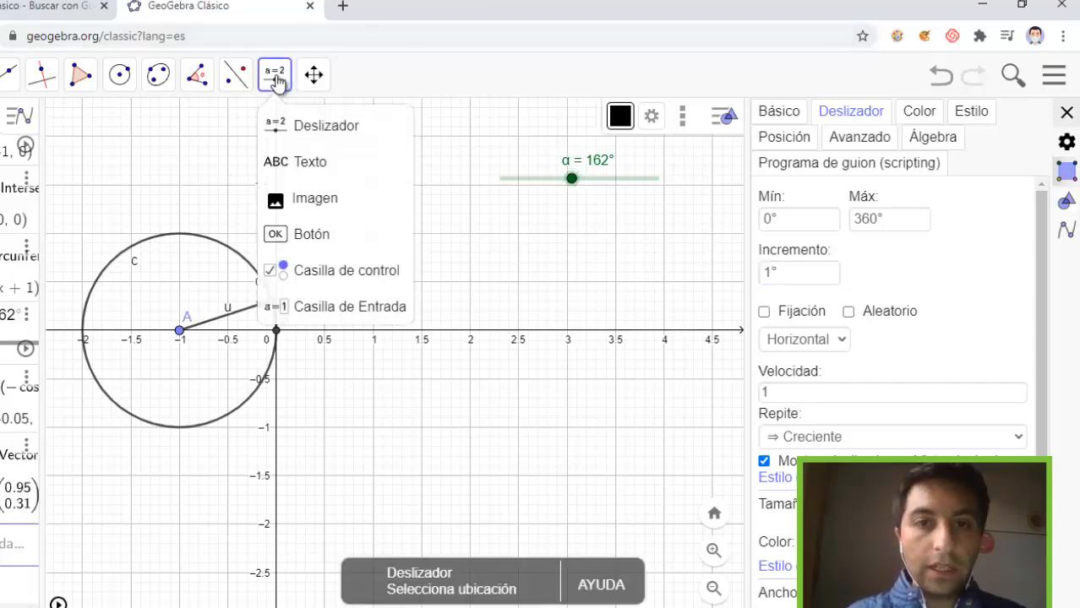
{"action": "left_click", "coordinate": [302, 201]}
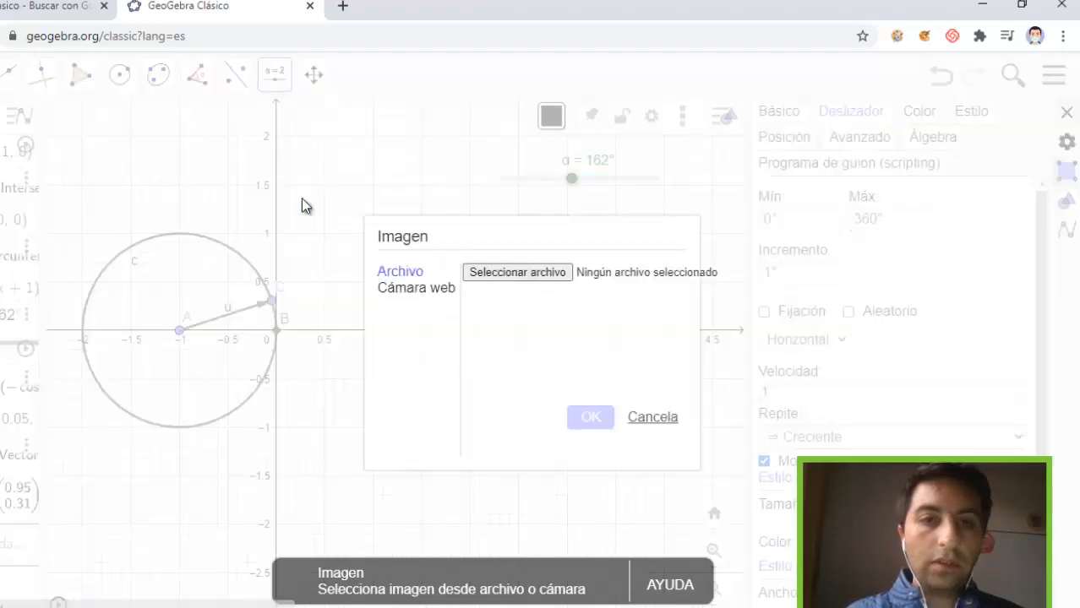
{"action": "left_click", "coordinate": [519, 273]}
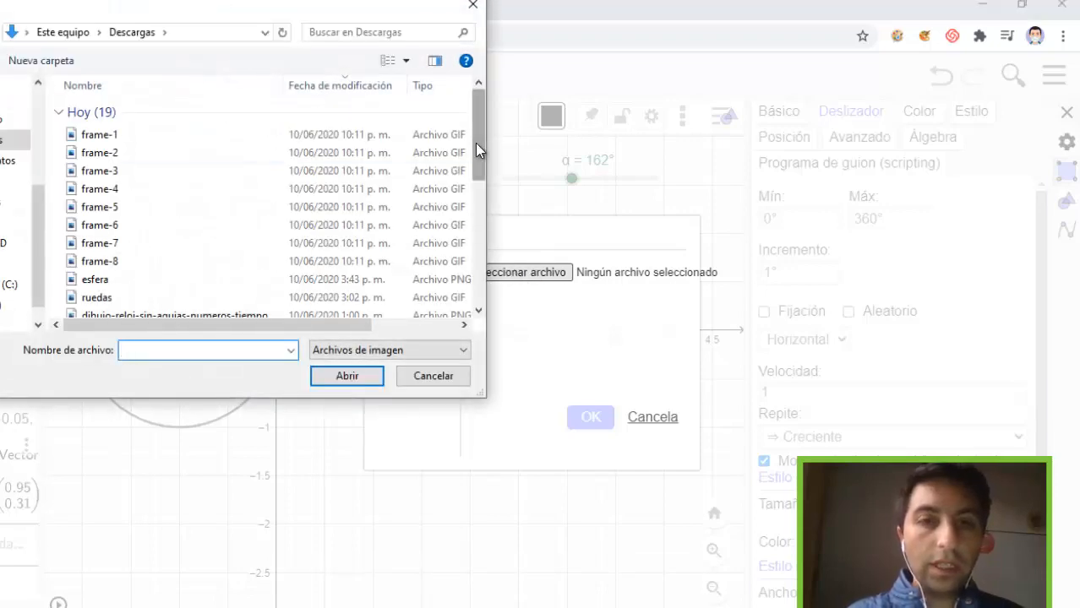
{"action": "left_click_drag", "start_coordinate": [477, 148], "coordinate": [478, 198]}
{"action": "left_click", "coordinate": [260, 170]}
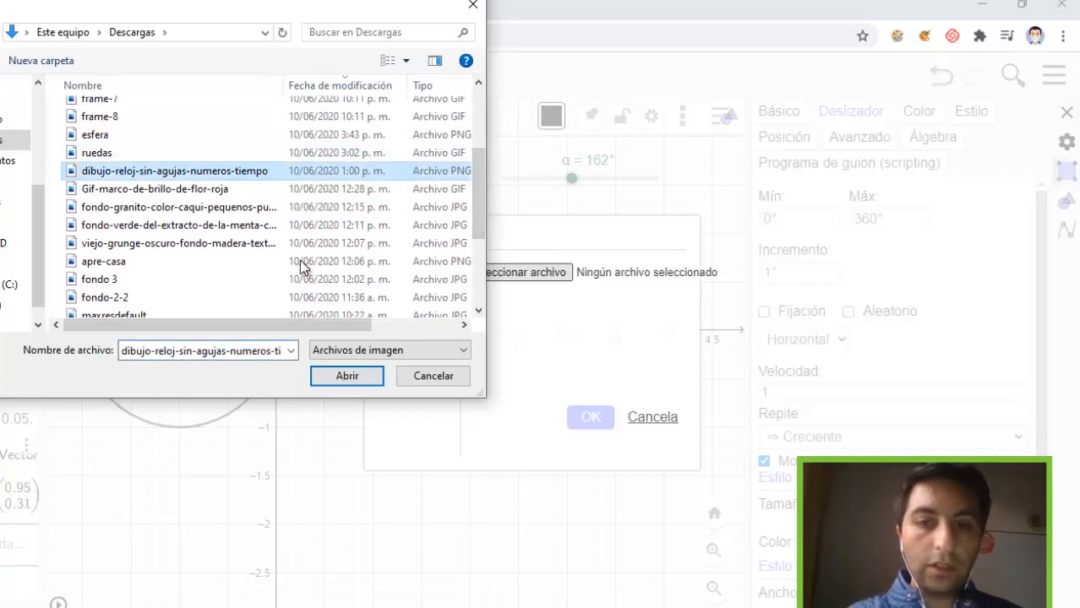
{"action": "left_click", "coordinate": [348, 375]}
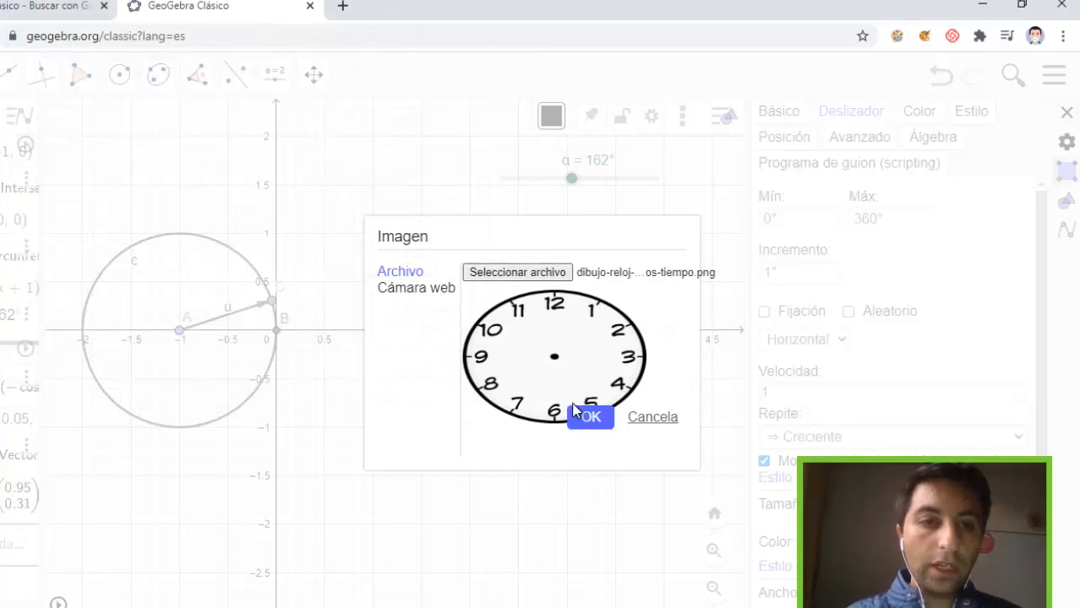
{"action": "left_click", "coordinate": [587, 419]}
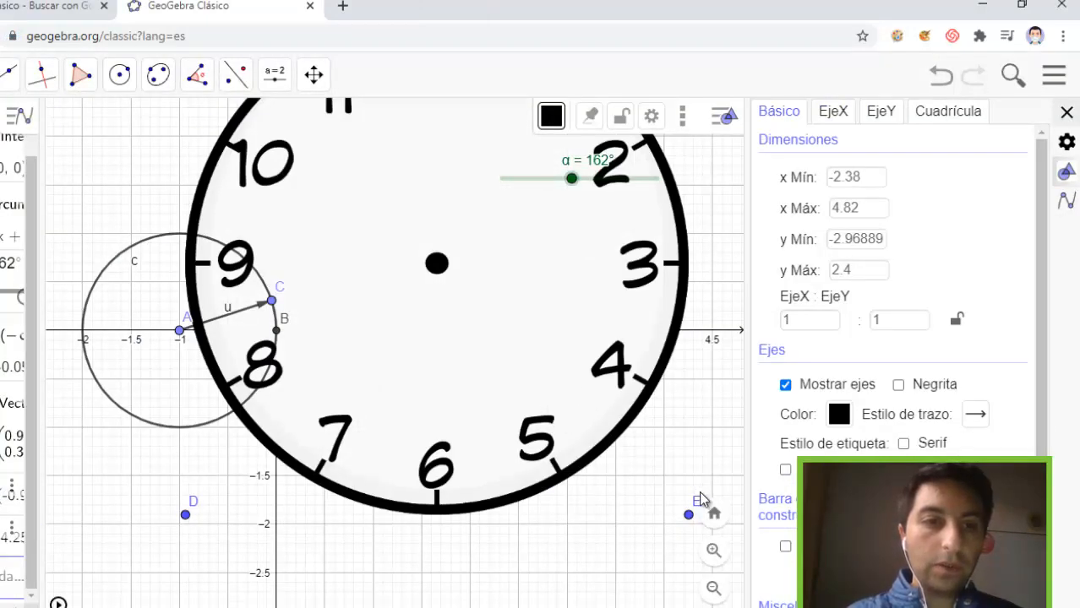
Step: Shrink the clock image with its corner points D and E to roughly the circle's diameter and move it over circle c
{"action": "left_click_drag", "start_coordinate": [690, 513], "coordinate": [396, 505]}
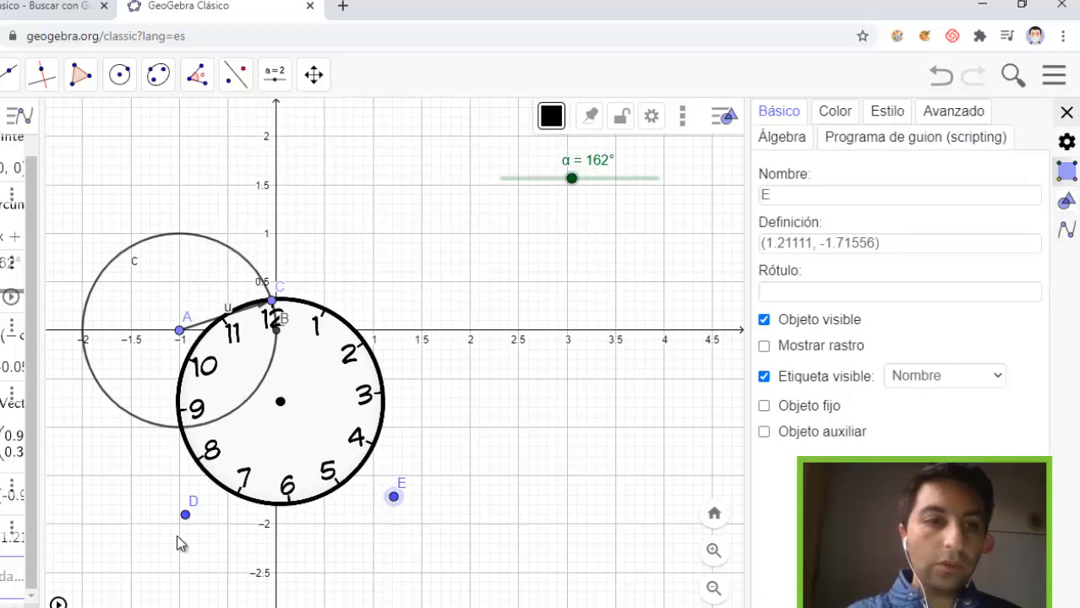
{"action": "left_click_drag", "start_coordinate": [185, 518], "coordinate": [193, 498]}
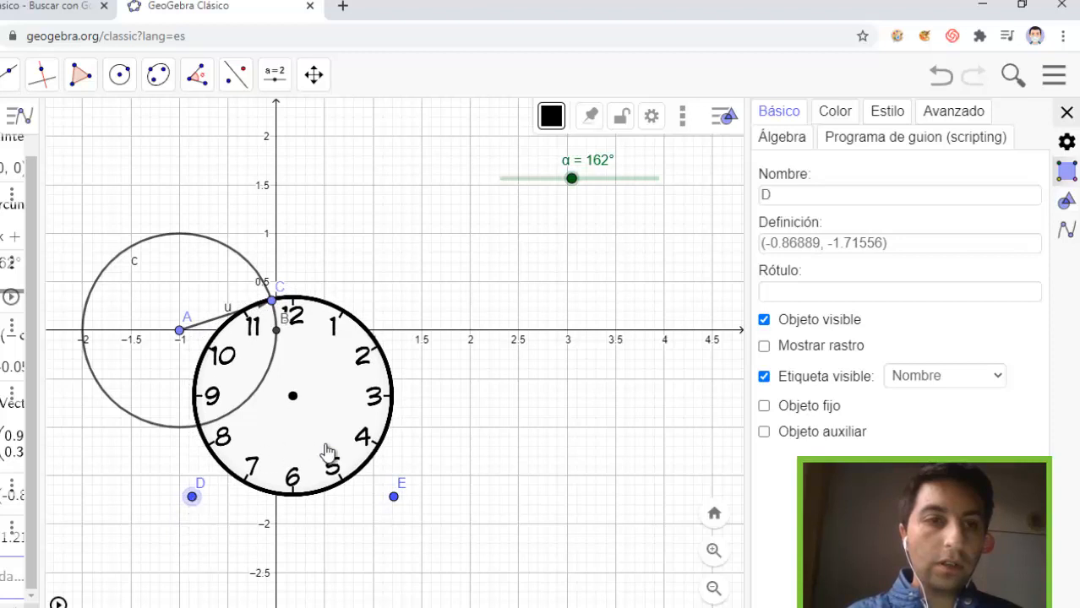
{"action": "left_click", "coordinate": [300, 433]}
{"action": "left_click_drag", "start_coordinate": [300, 433], "coordinate": [212, 388]}
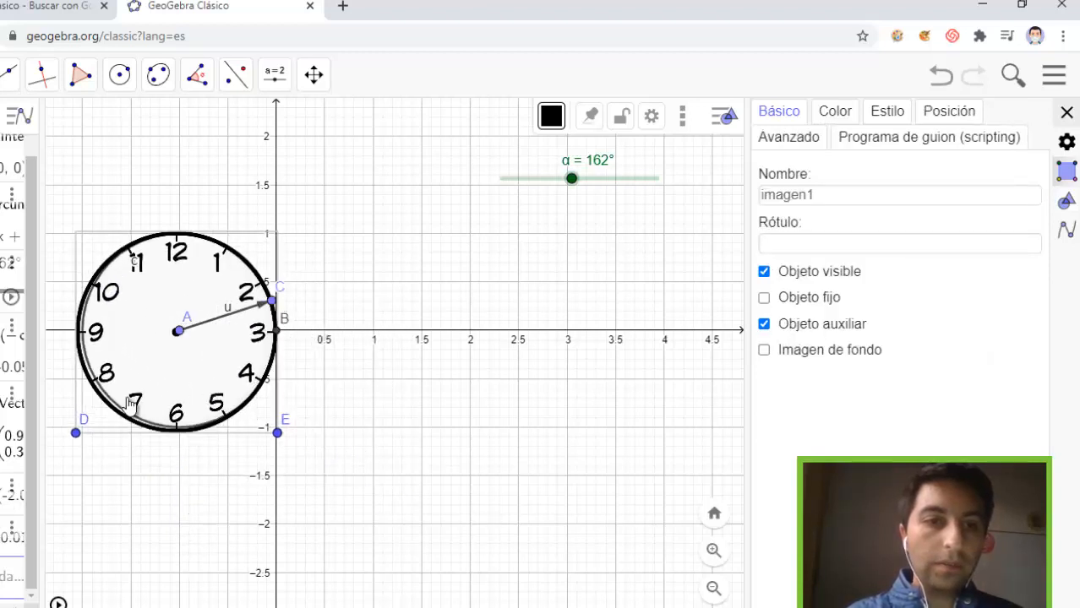
Step: Fine-tune corner points D and E and nudge the clock image so its centre and rim line up with point A and circle c
{"action": "left_click_drag", "start_coordinate": [80, 434], "coordinate": [76, 439]}
{"action": "left_click_drag", "start_coordinate": [278, 432], "coordinate": [279, 436]}
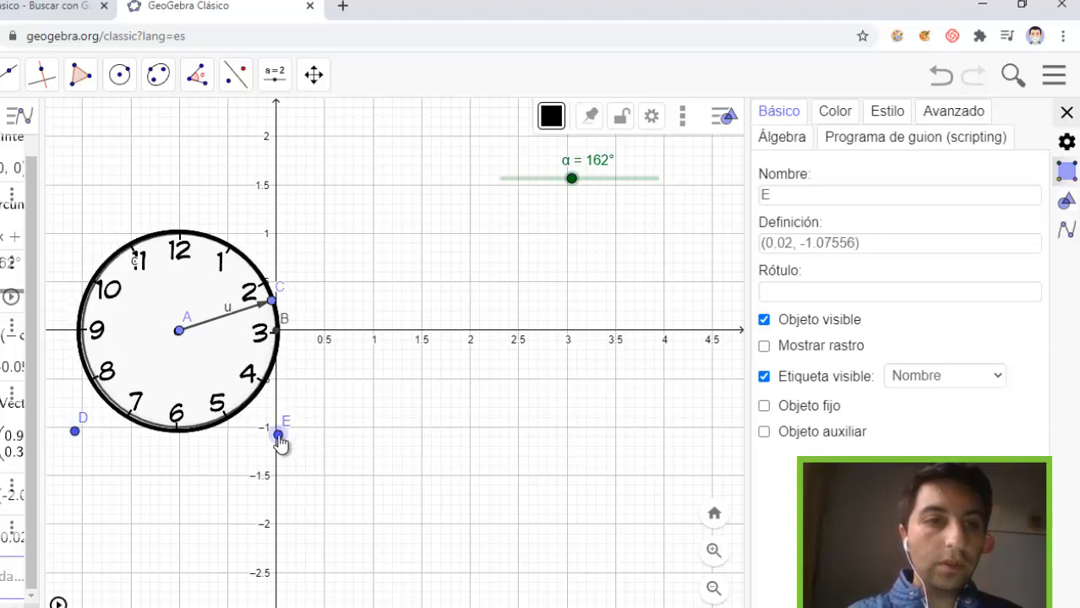
{"action": "left_click_drag", "start_coordinate": [79, 441], "coordinate": [77, 442]}
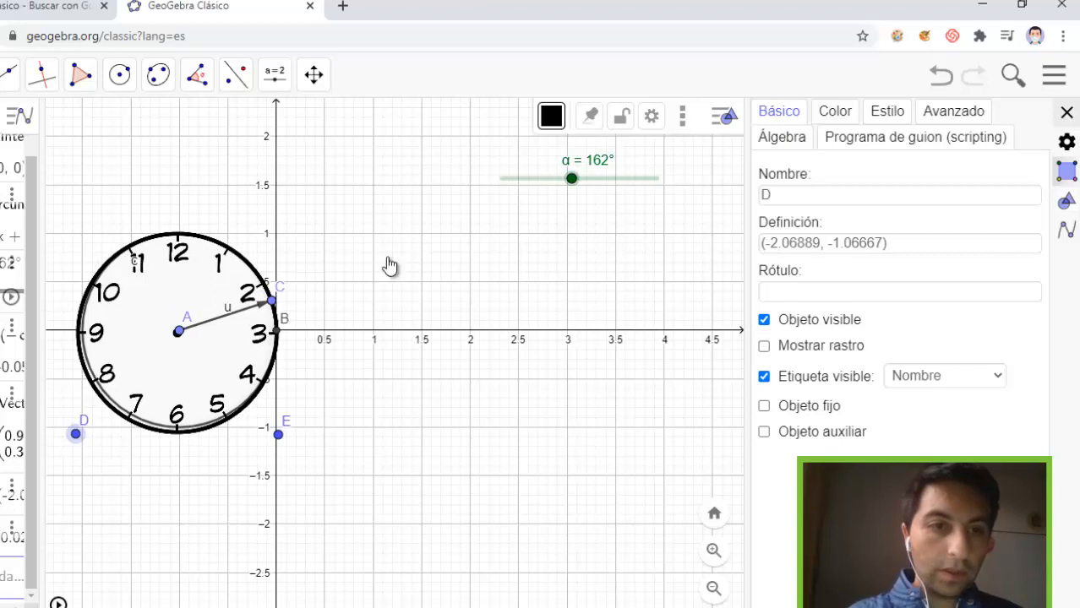
{"action": "left_click_drag", "start_coordinate": [279, 436], "coordinate": [278, 436]}
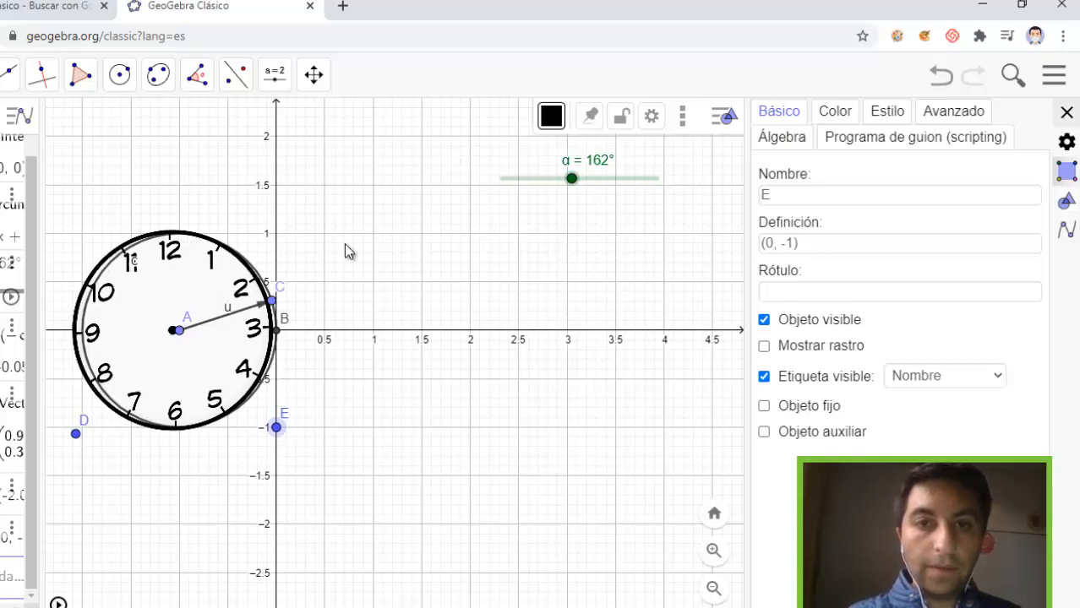
{"action": "left_click", "coordinate": [231, 354]}
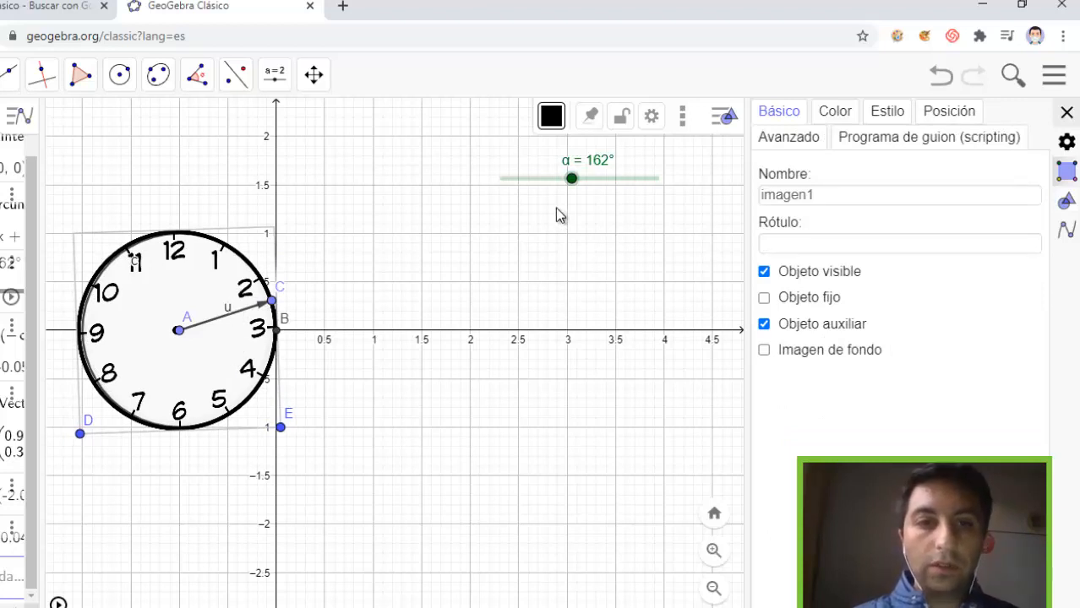
Step: Animate the α slider to check how the vector turns over the clock face, and stop the animation
{"action": "left_click", "coordinate": [571, 178]}
{"action": "right_click", "coordinate": [571, 179]}
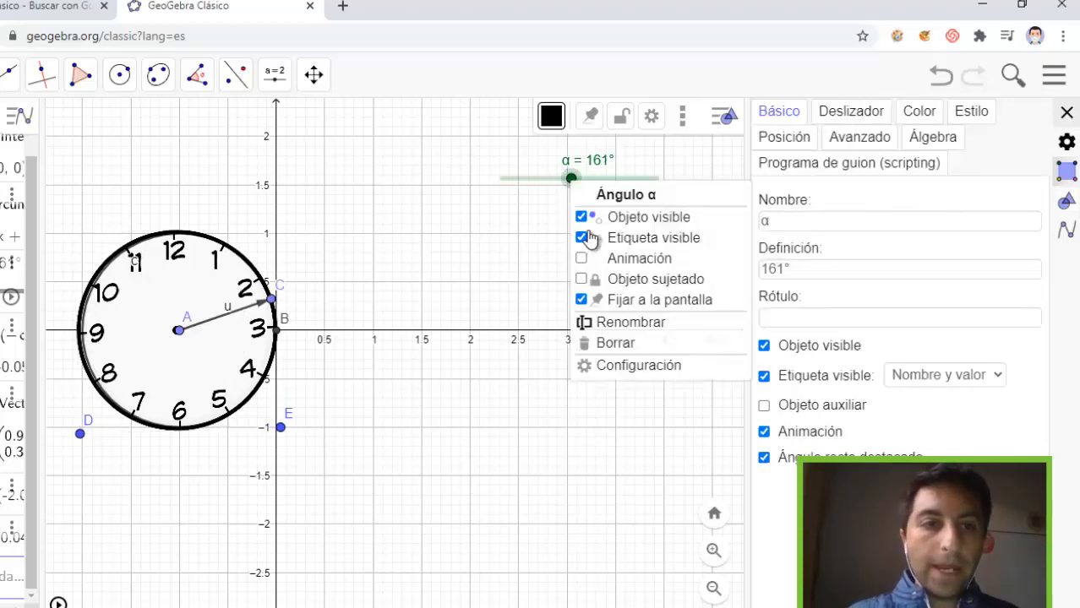
{"action": "left_click", "coordinate": [582, 260]}
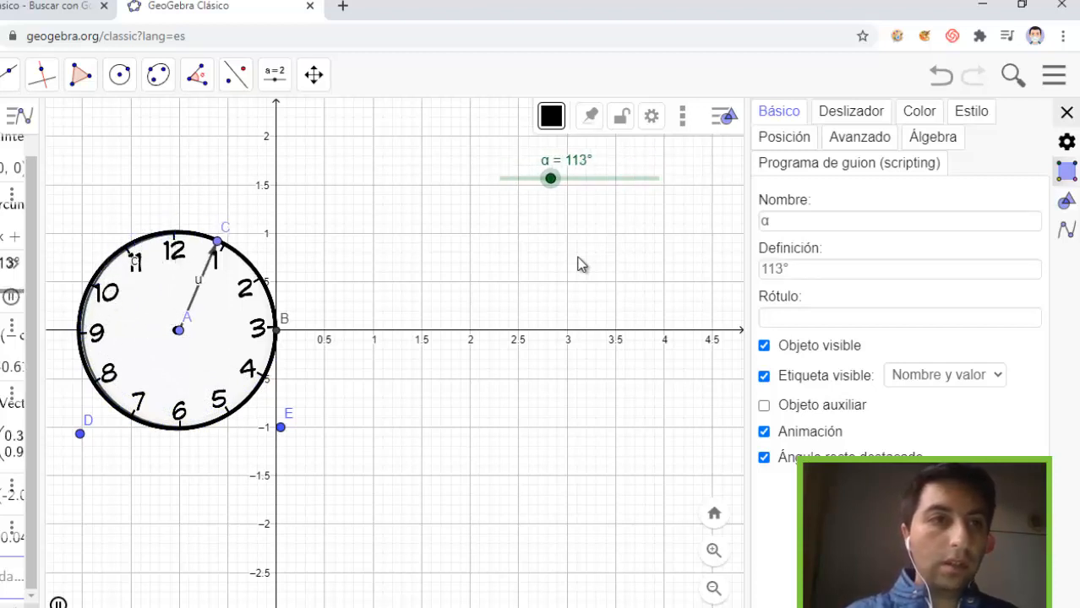
{"action": "right_click", "coordinate": [572, 179]}
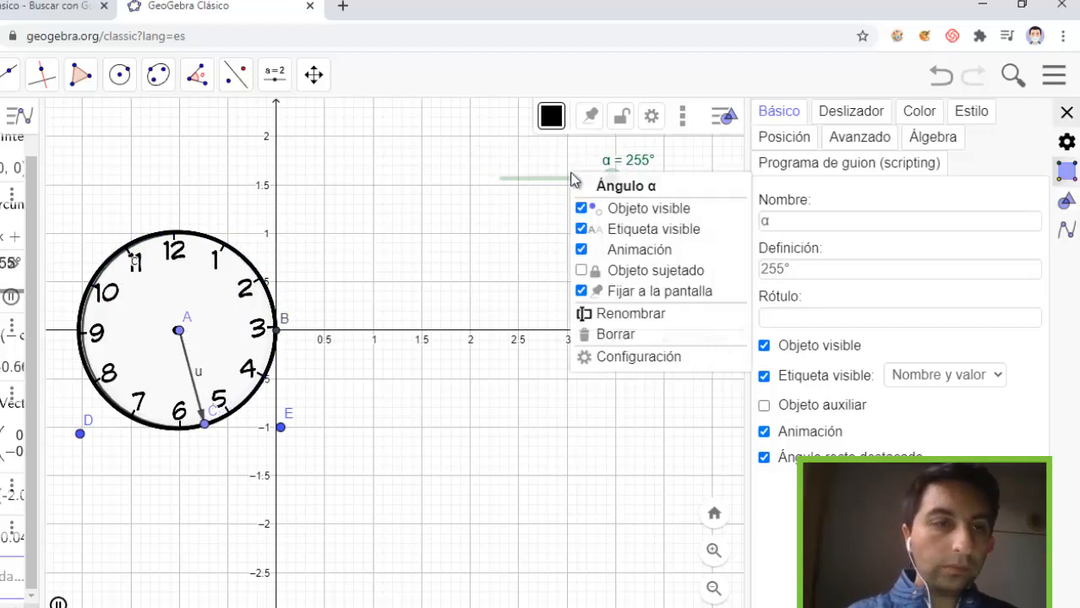
{"action": "left_click", "coordinate": [59, 604]}
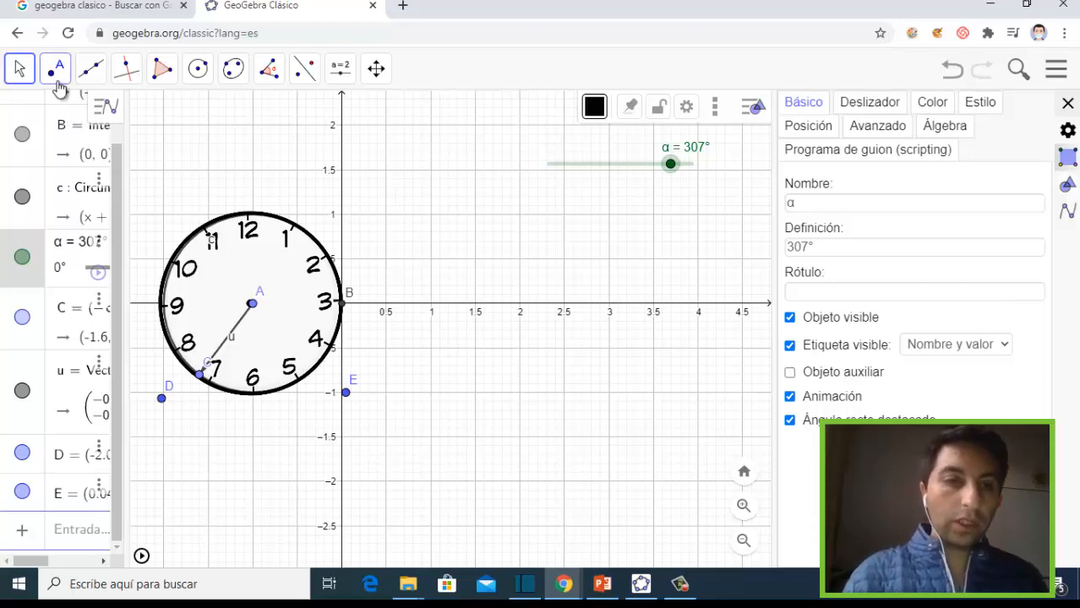
Step: Place a new point below the clock at (-1, -2)
{"action": "left_click", "coordinate": [56, 72]}
{"action": "left_click", "coordinate": [63, 112]}
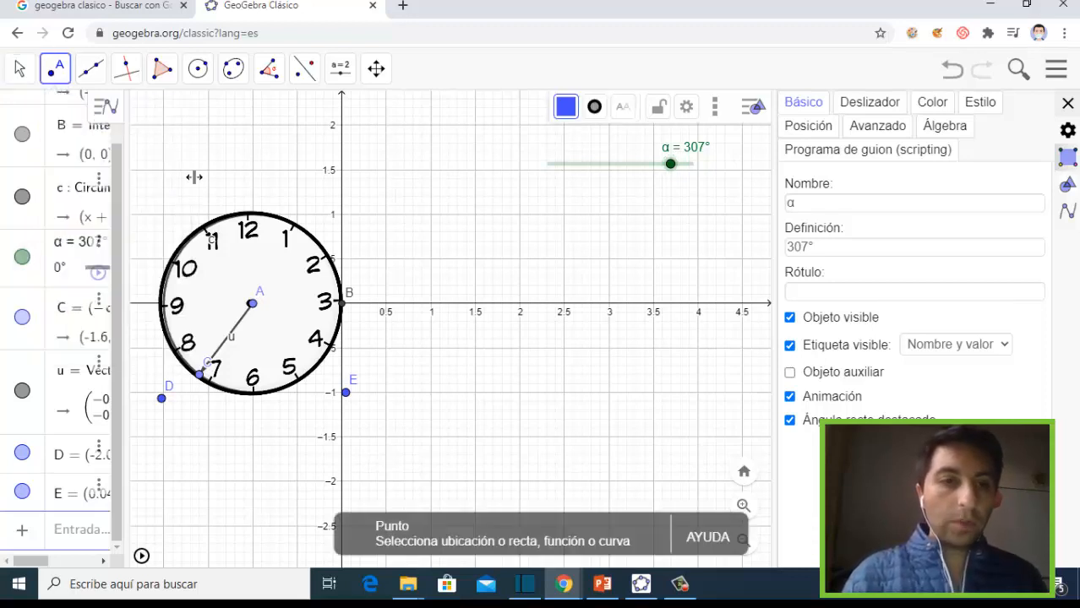
{"action": "left_click", "coordinate": [253, 483]}
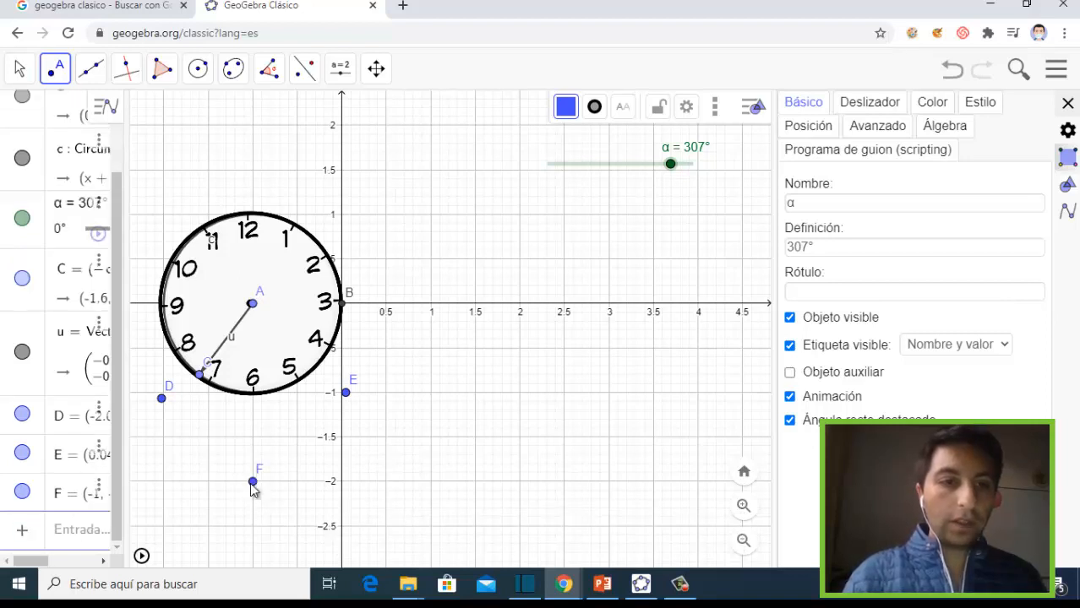
{"action": "left_click", "coordinate": [90, 69]}
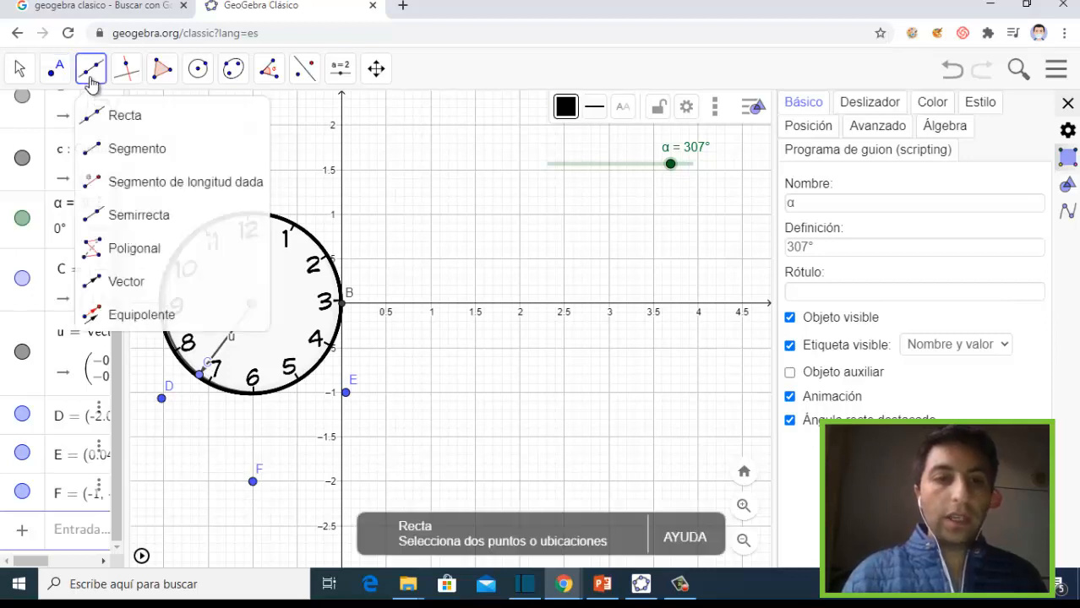
{"action": "left_click", "coordinate": [55, 69]}
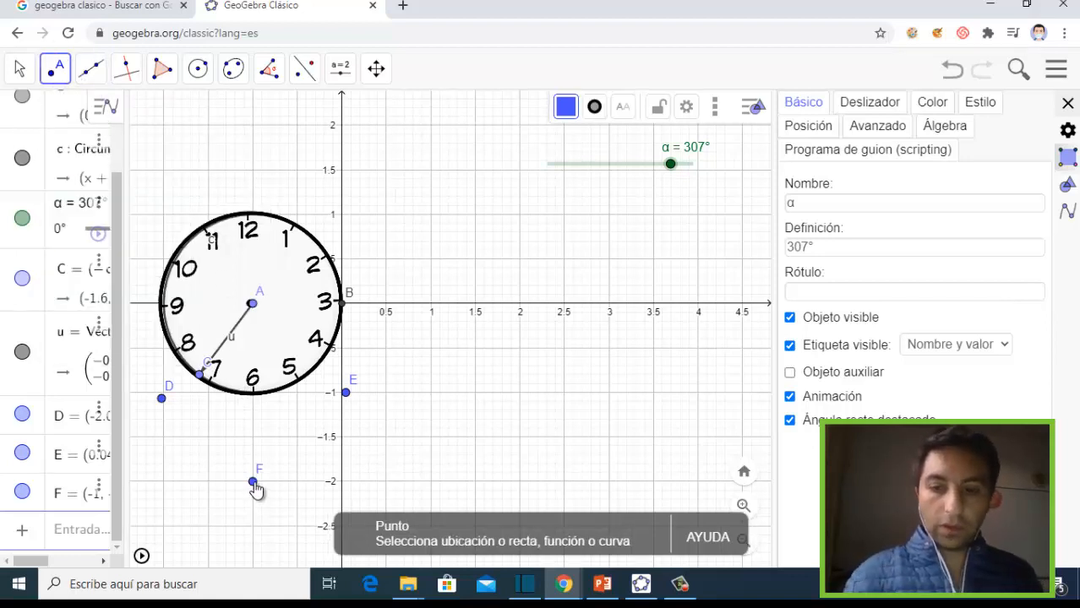
Step: Redefine the x-coordinate of point F as a*cos(w*t)
{"action": "double_click", "coordinate": [254, 484]}
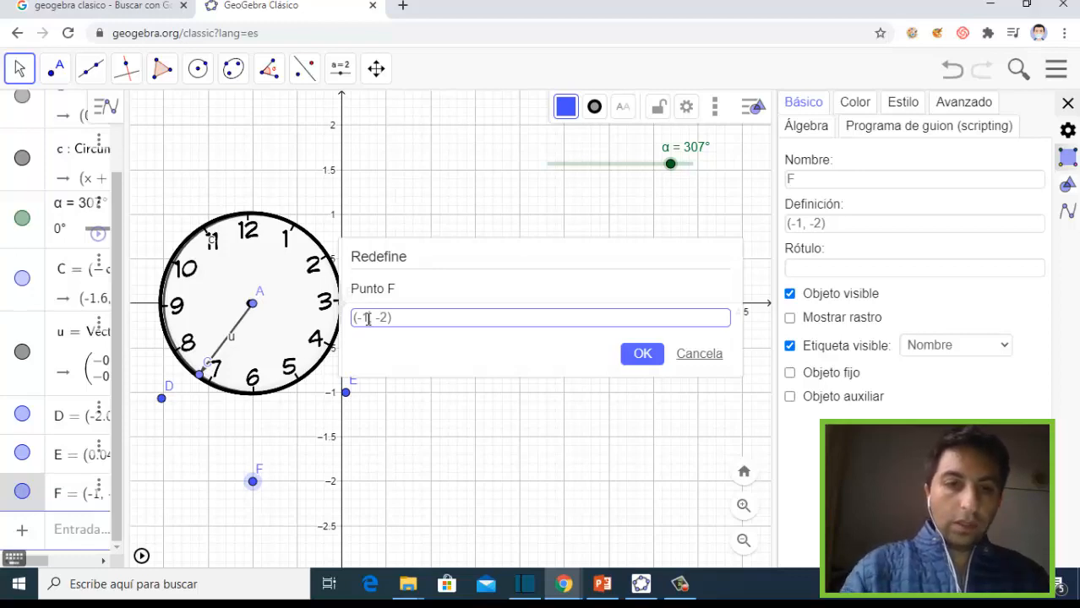
{"action": "key", "text": "BackSpace"}
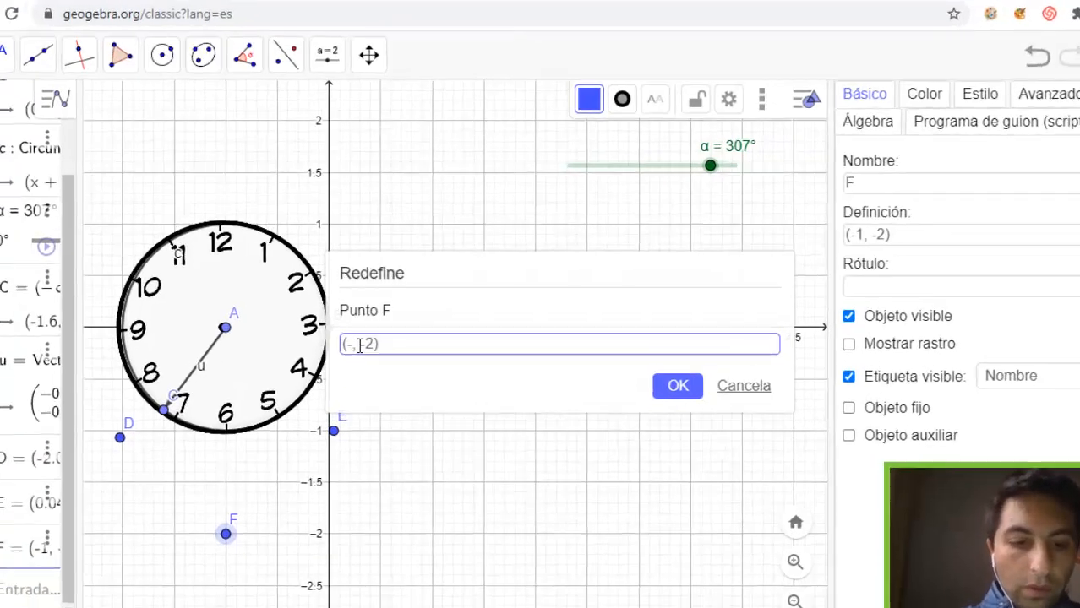
{"action": "key", "text": "BackSpace"}
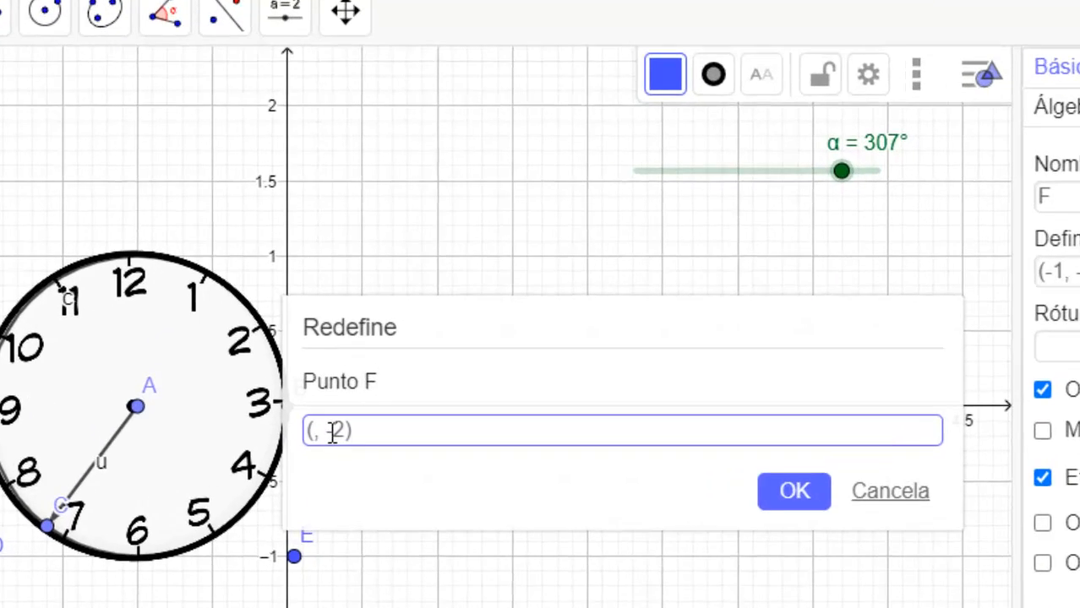
{"action": "type", "text": "a"}
{"action": "type", "text": "*"}
{"action": "type", "text": "cos"}
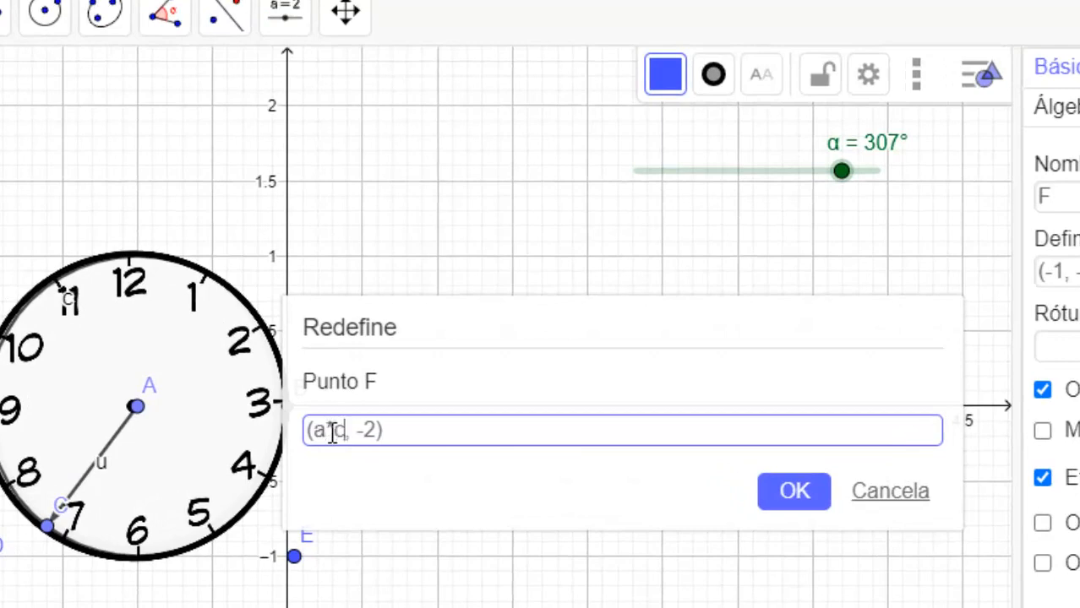
{"action": "type", "text": "("}
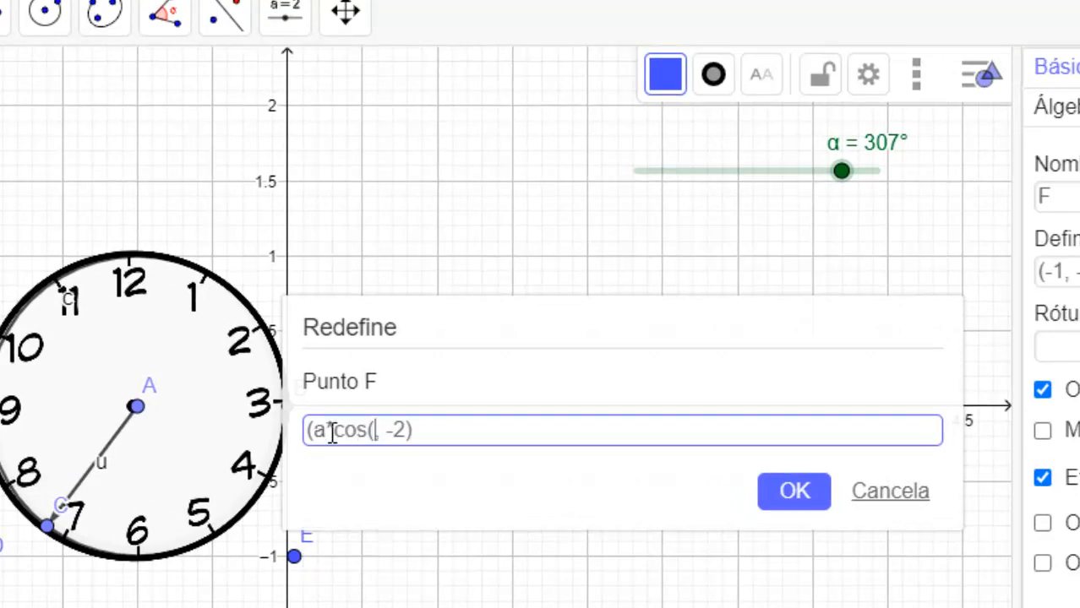
{"action": "type", "text": "w"}
{"action": "type", "text": "*t"}
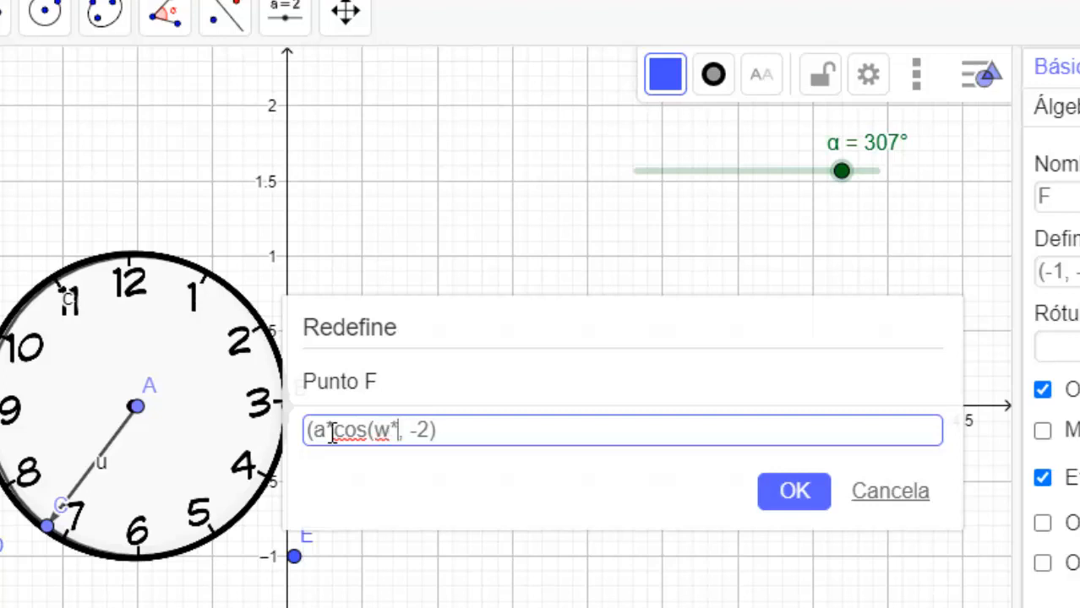
{"action": "type", "text": ")"}
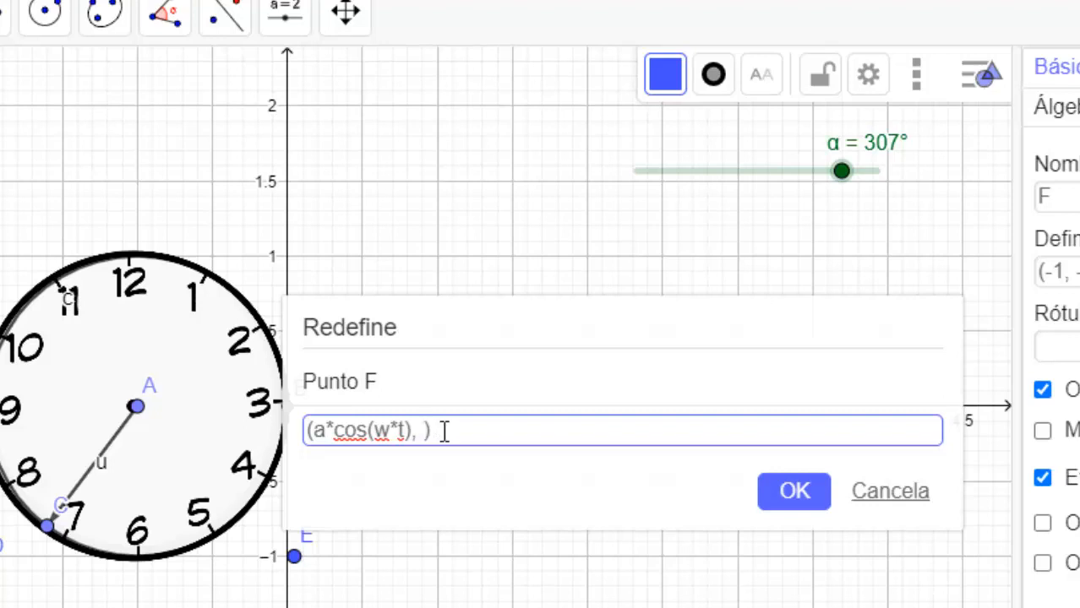
Step: Replace the y-coordinate in point F's definition with a*sin(w*t)
{"action": "type", "text": "a*"}
{"action": "type", "text": "*"}
{"action": "type", "text": "sin"}
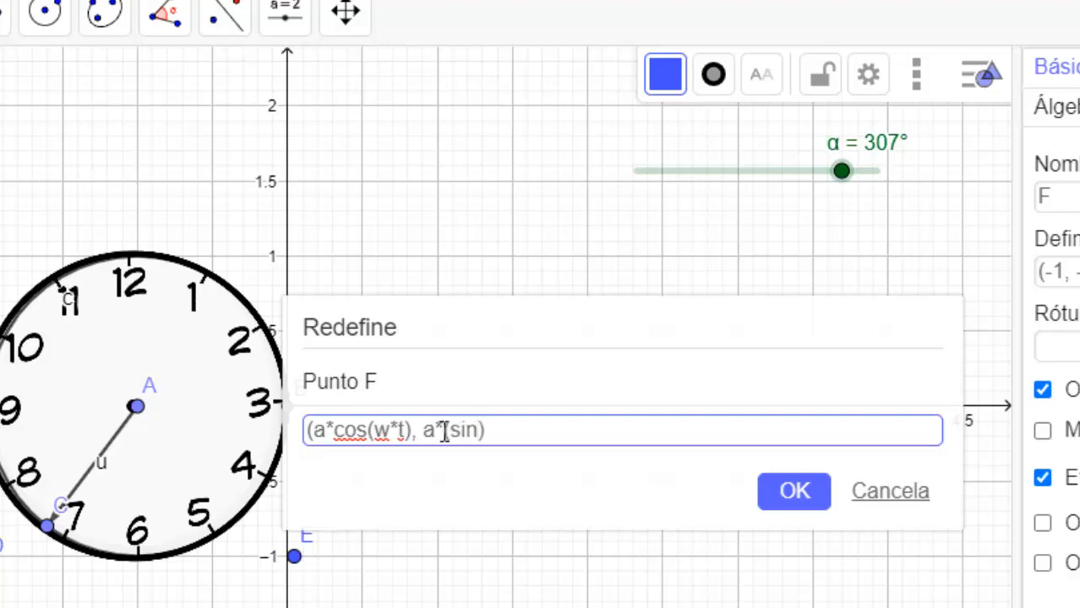
{"action": "type", "text": "(w*t"}
{"action": "left_click", "coordinate": [444, 431]}
{"action": "type", "text": "("}
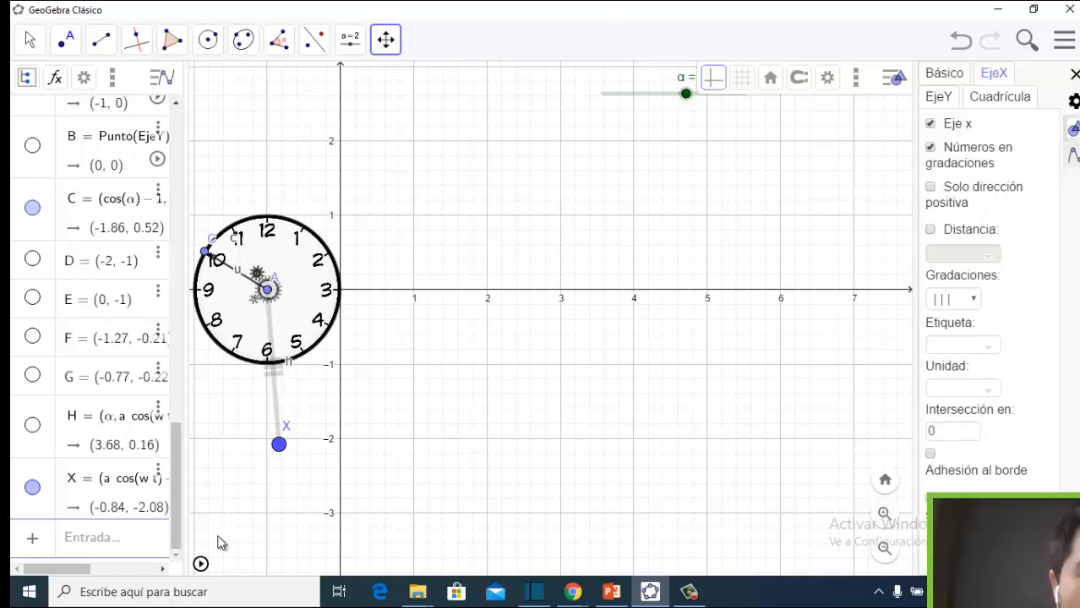
Step: Play the animation of the finished pendulum clock model in the GeoGebra Clásico desktop app
{"action": "left_click", "coordinate": [202, 565]}
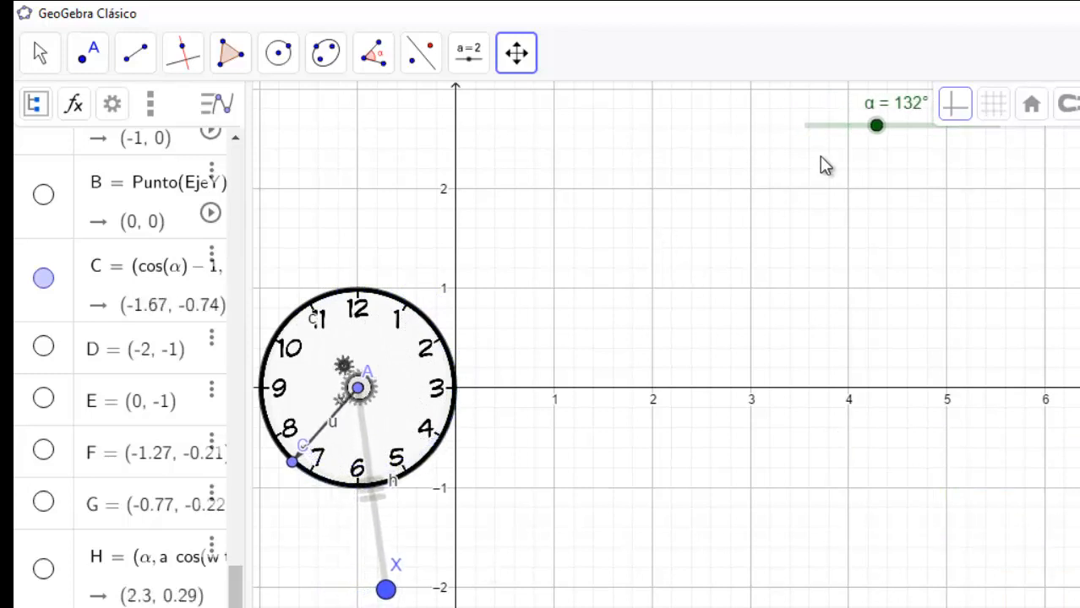
Step: Set the increment of the angle slider α to 6° in its slider settings
{"action": "left_click", "coordinate": [875, 129]}
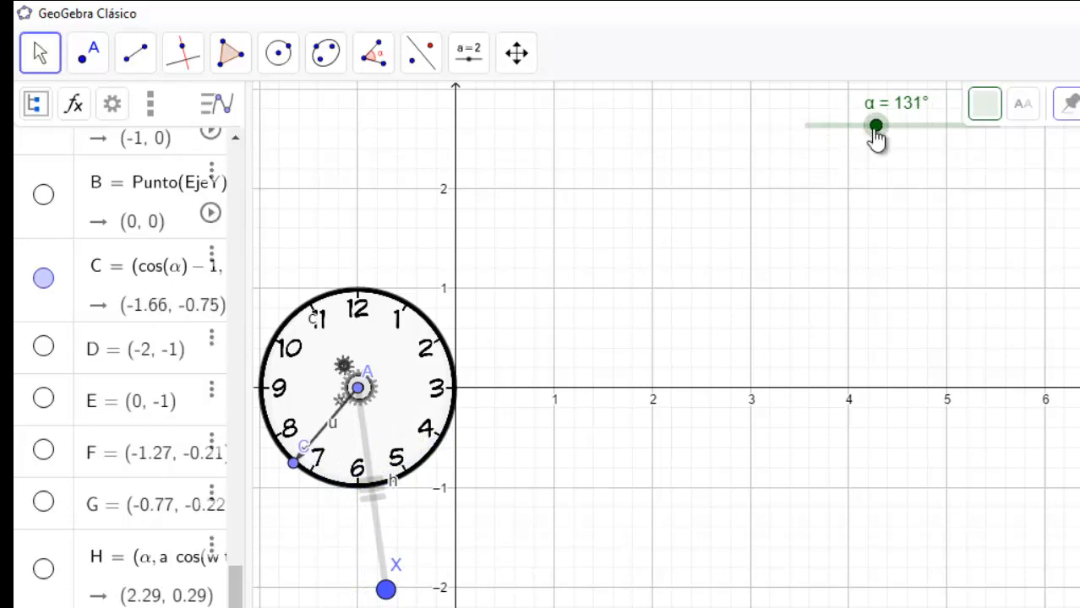
{"action": "right_click", "coordinate": [875, 128]}
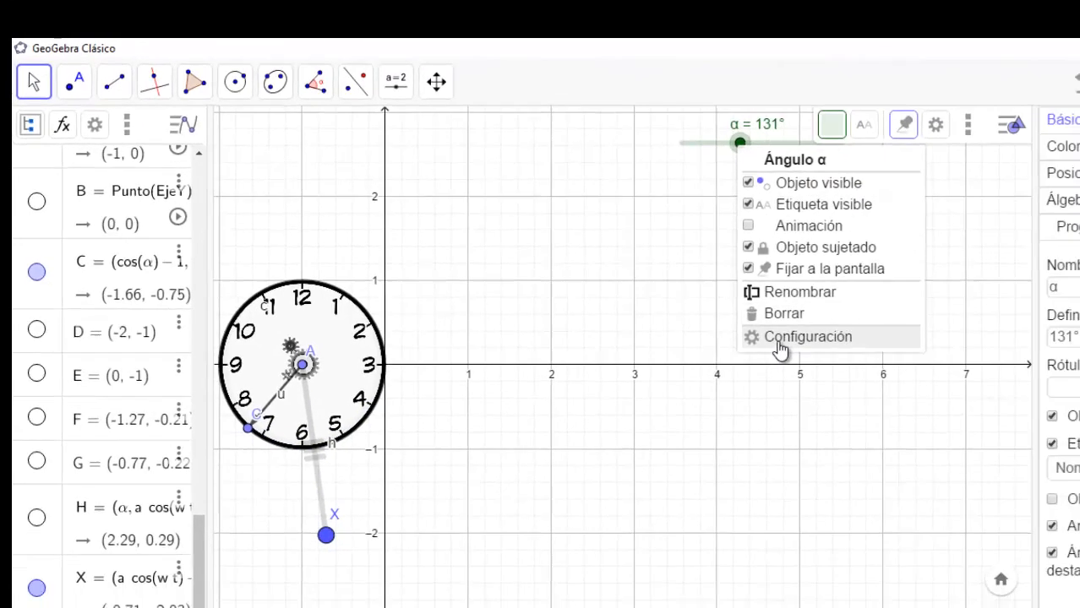
{"action": "left_click", "coordinate": [779, 342]}
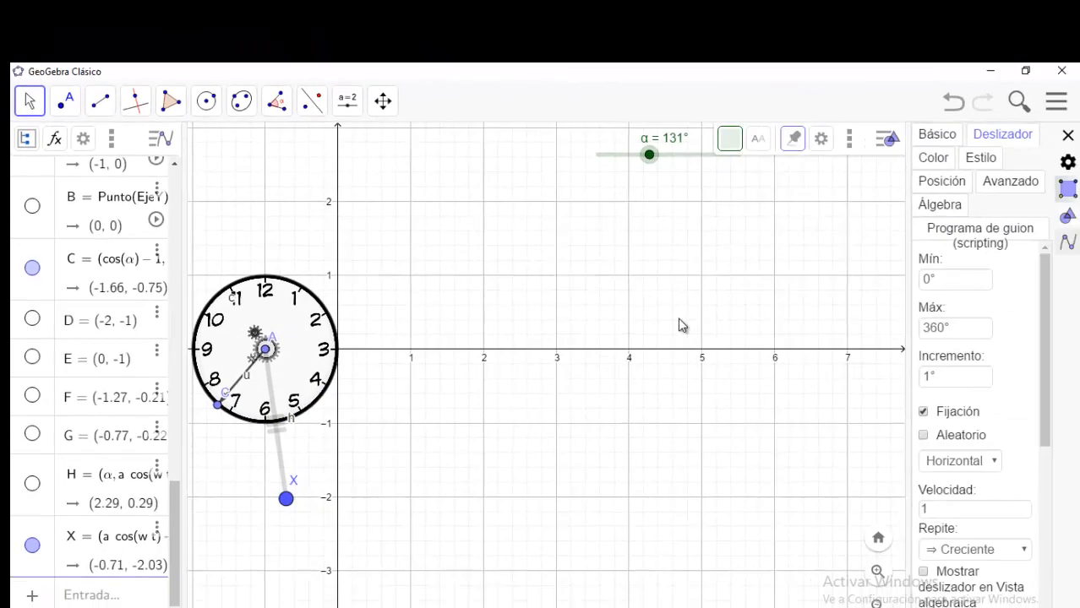
{"action": "left_click", "coordinate": [933, 381]}
{"action": "key", "text": "BackSpace"}
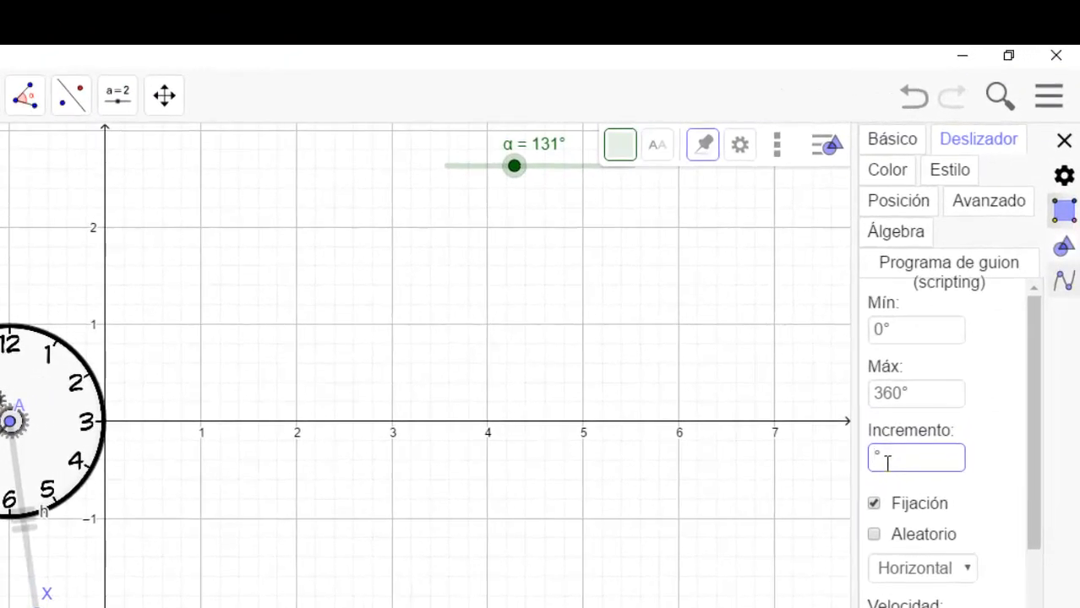
{"action": "type", "text": "6"}
{"action": "key", "text": "Return"}
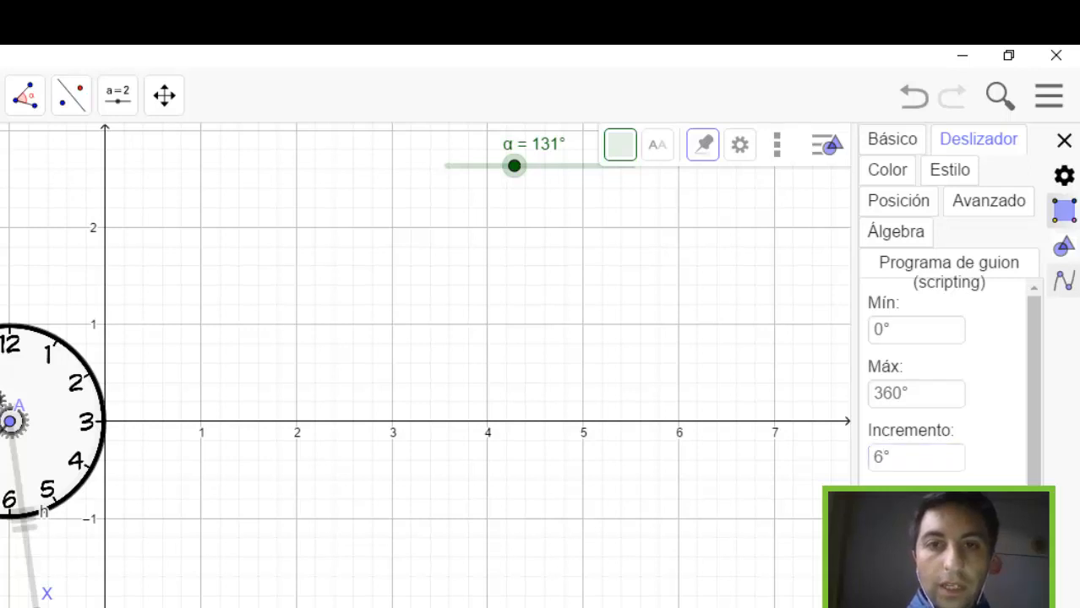
{"action": "left_click", "coordinate": [745, 367]}
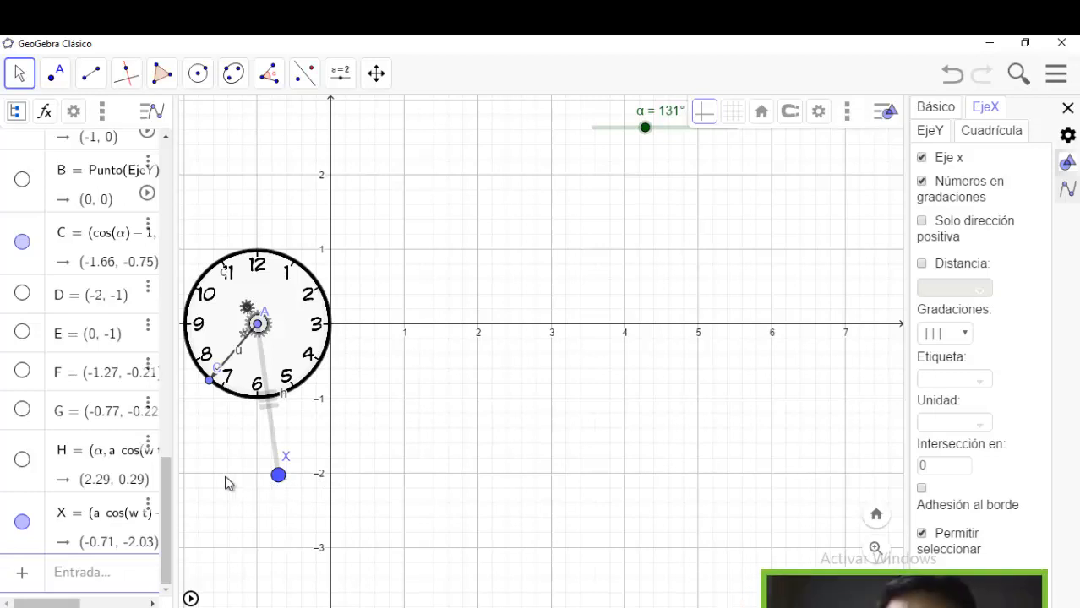
Step: Show point H in the graph and review its definition (α, a cos(w t)) without changing it
{"action": "left_click", "coordinate": [22, 461]}
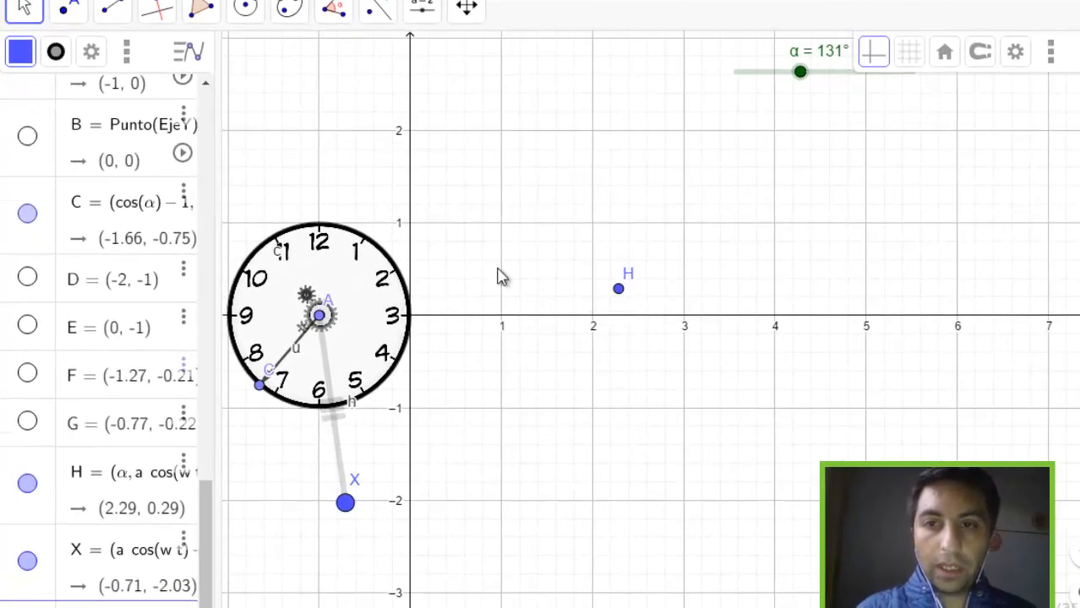
{"action": "left_click", "coordinate": [619, 290]}
{"action": "double_click", "coordinate": [620, 290]}
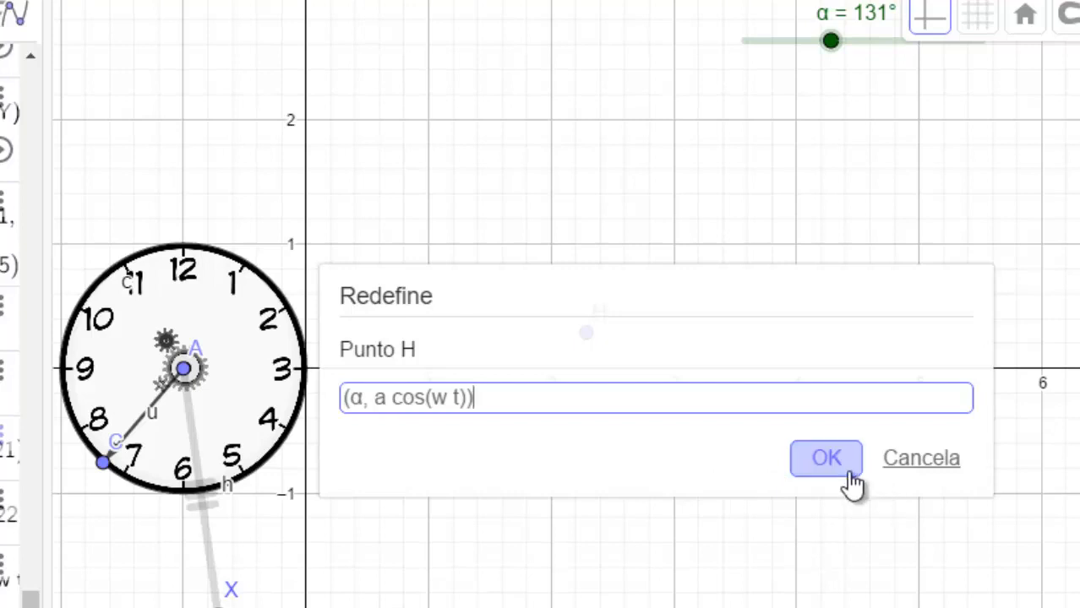
{"action": "left_click", "coordinate": [826, 459]}
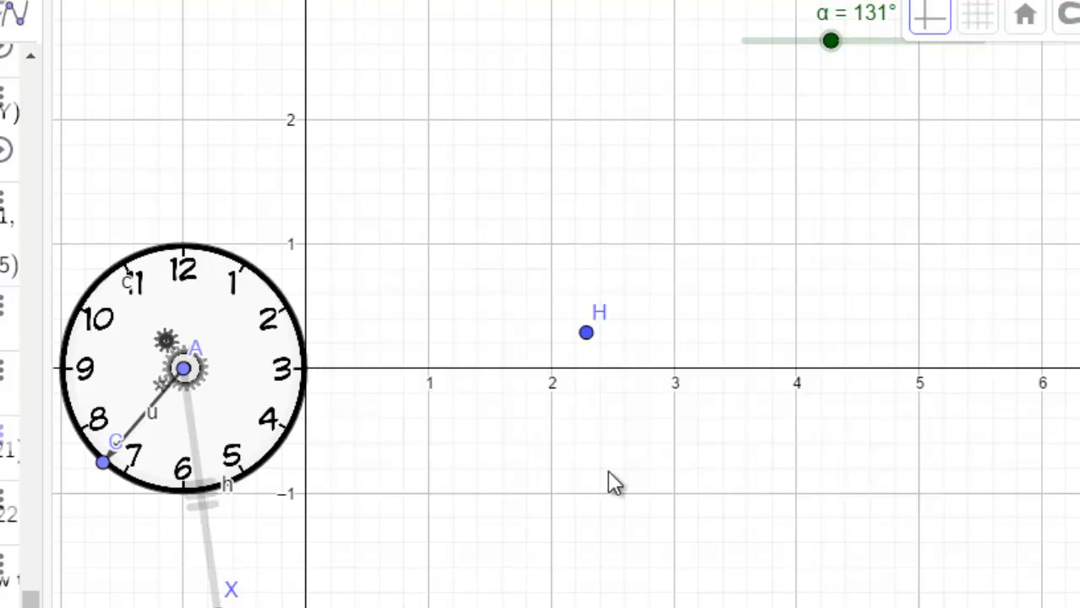
Step: Reset the angle slider α to 0° and check point H's definition without editing it
{"action": "right_click", "coordinate": [589, 335]}
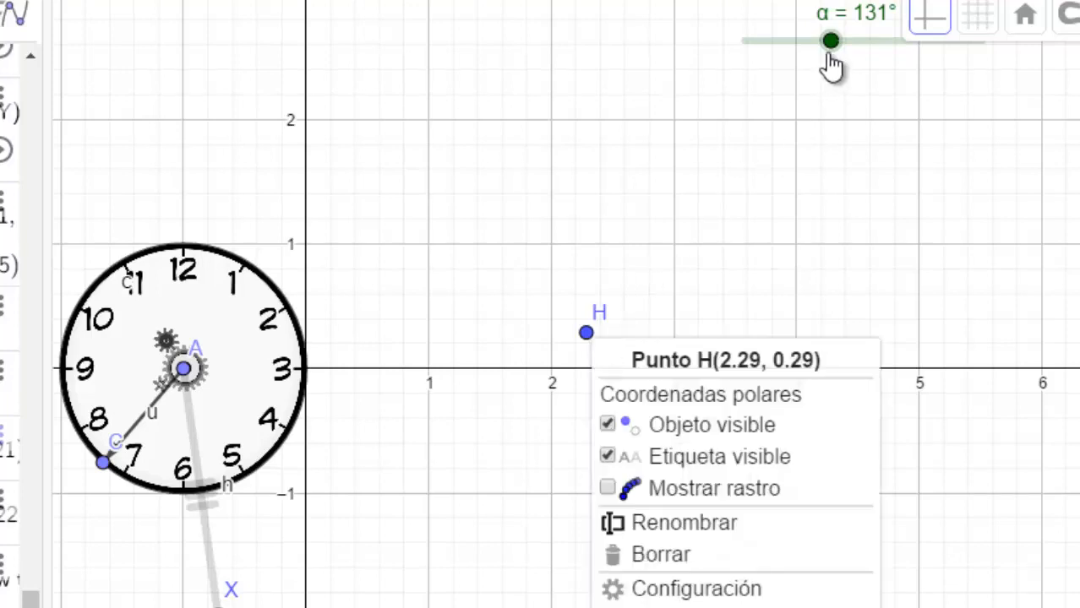
{"action": "left_click_drag", "start_coordinate": [831, 46], "coordinate": [745, 59]}
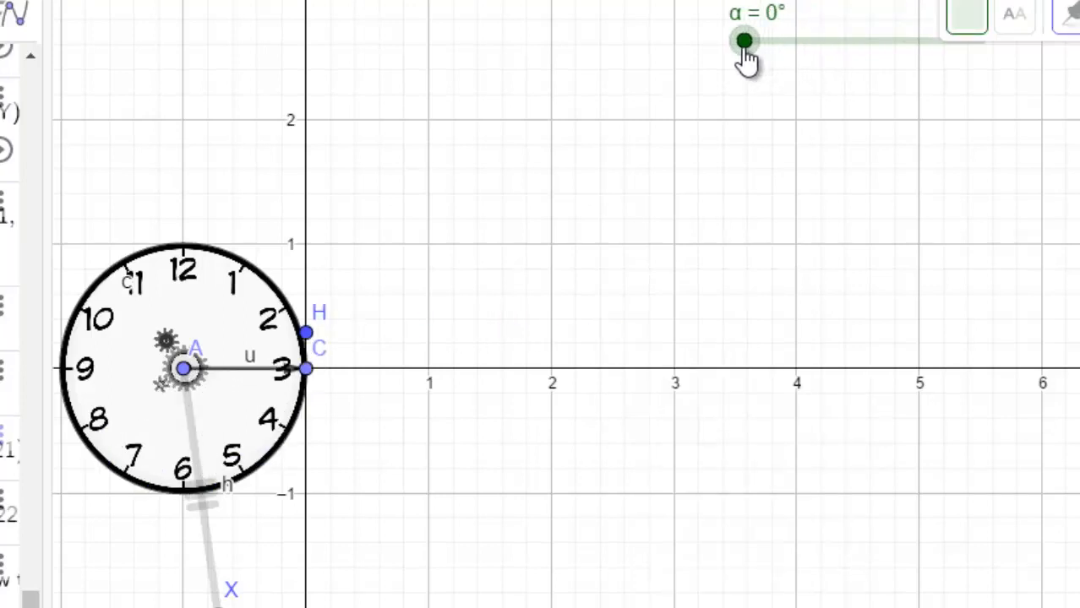
{"action": "double_click", "coordinate": [308, 337]}
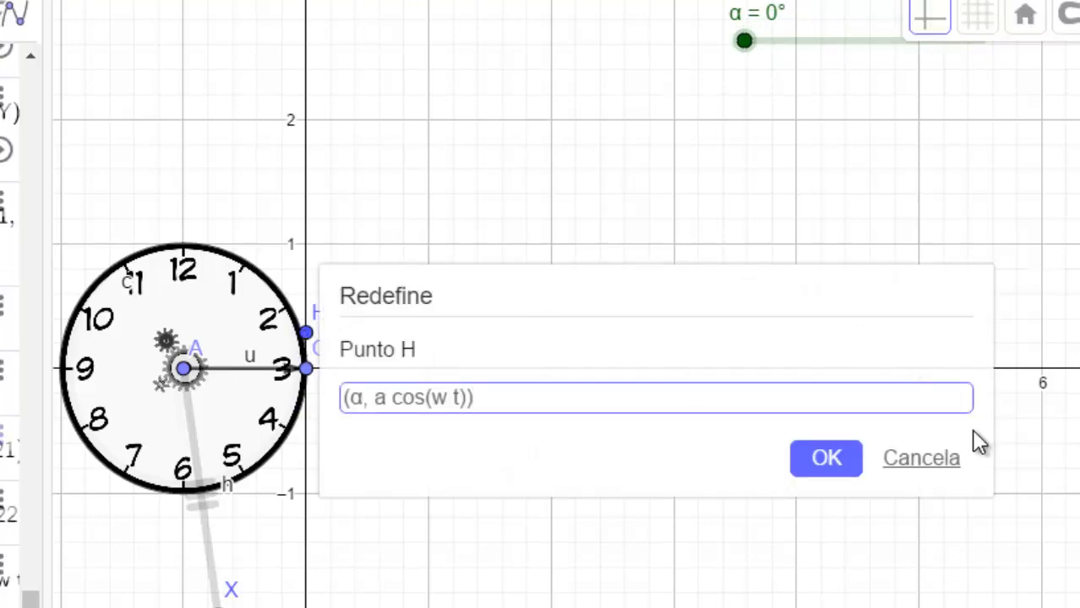
{"action": "left_click", "coordinate": [940, 463]}
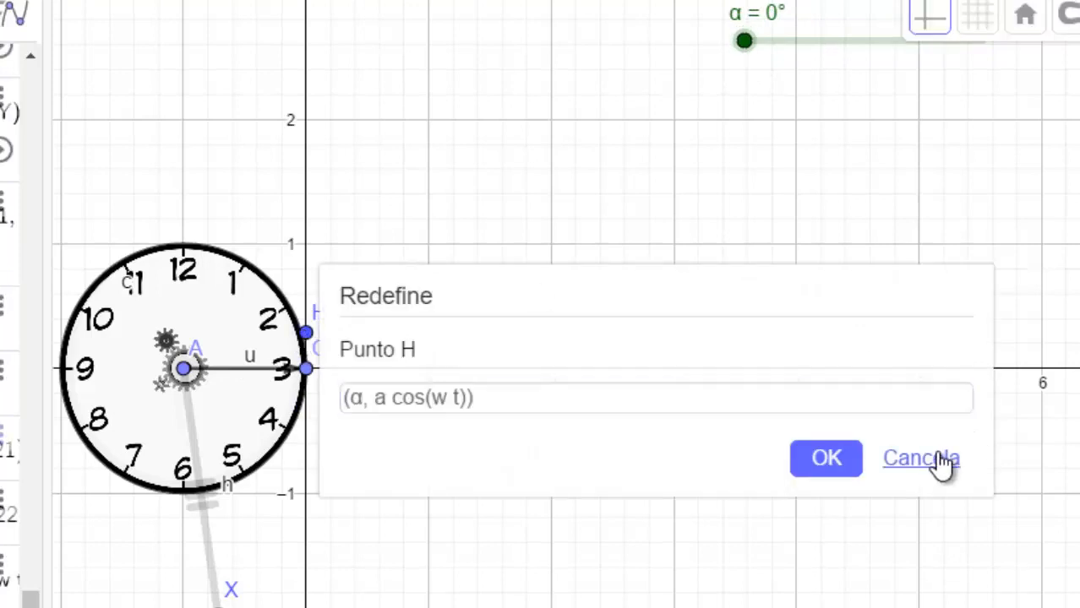
Step: Turn on the trace of point C and play the animation
{"action": "right_click", "coordinate": [314, 342]}
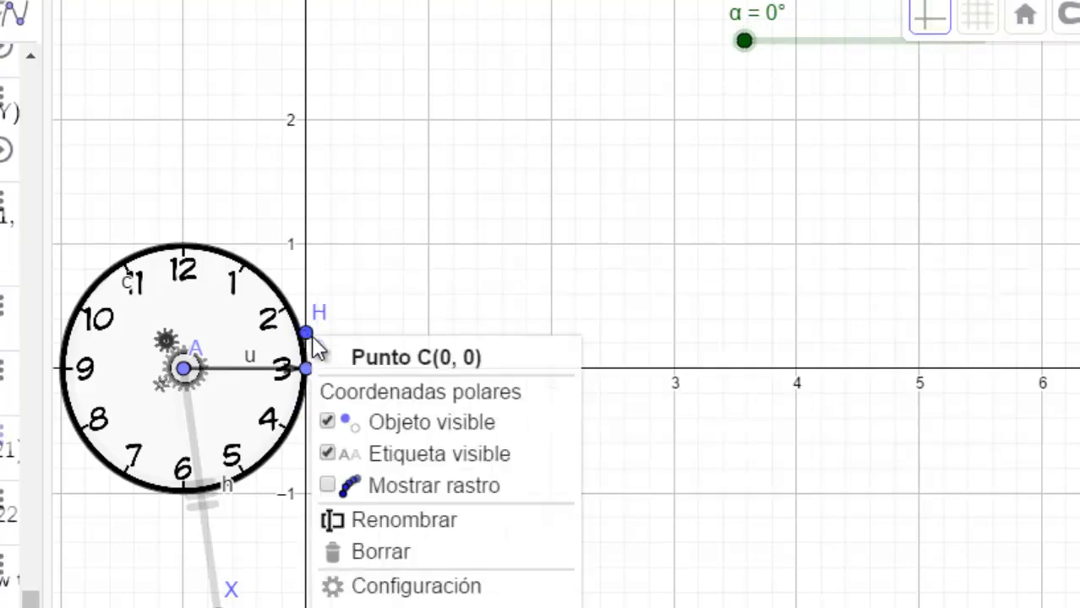
{"action": "left_click", "coordinate": [338, 494]}
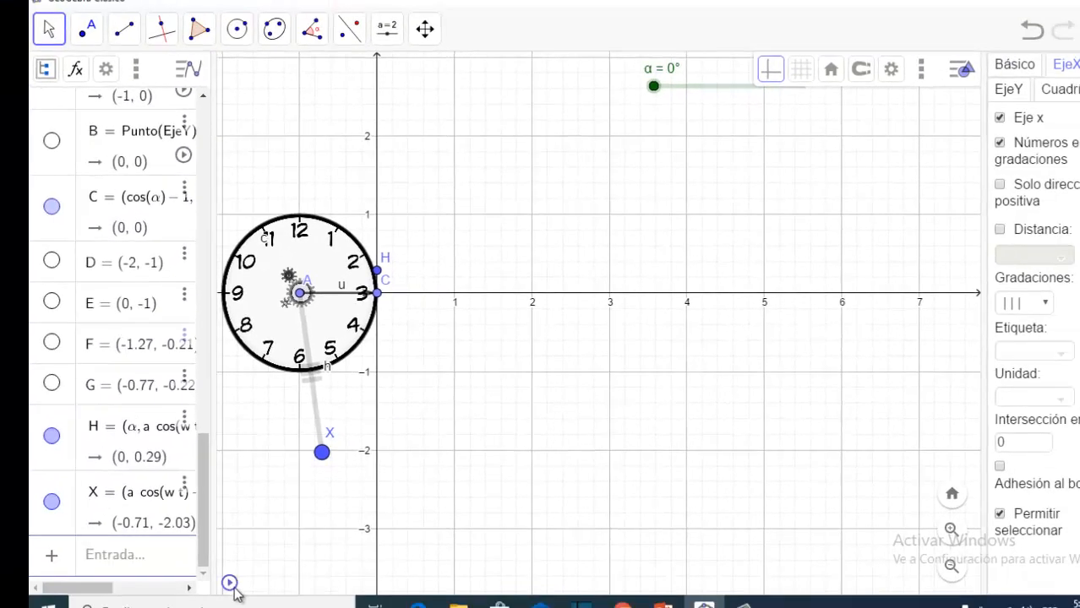
{"action": "left_click", "coordinate": [228, 585]}
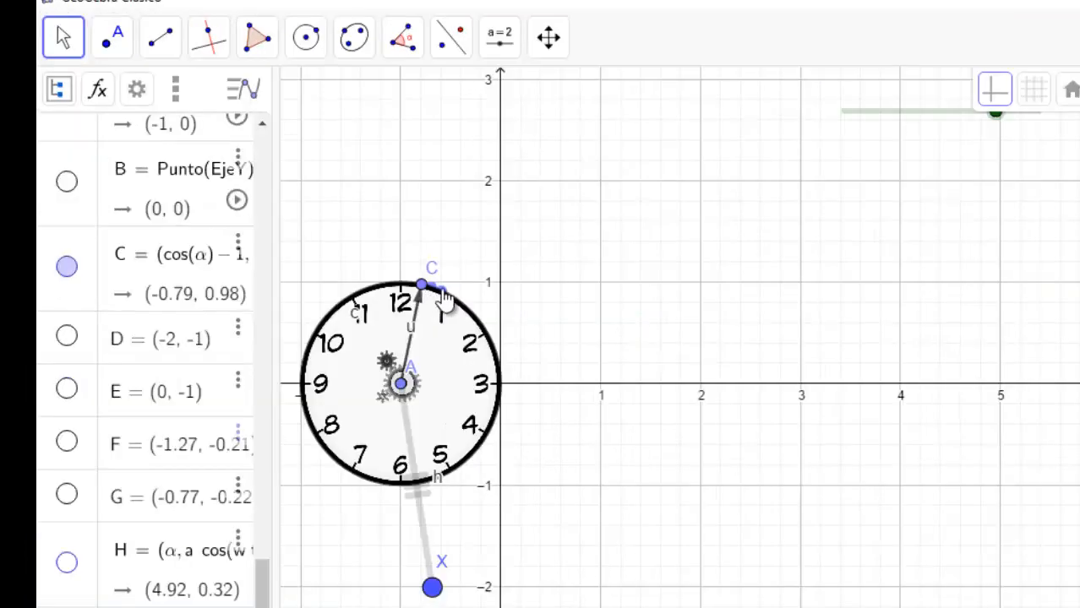
Step: Place a new point at (2, 1), to the right of the clock
{"action": "left_click", "coordinate": [112, 38]}
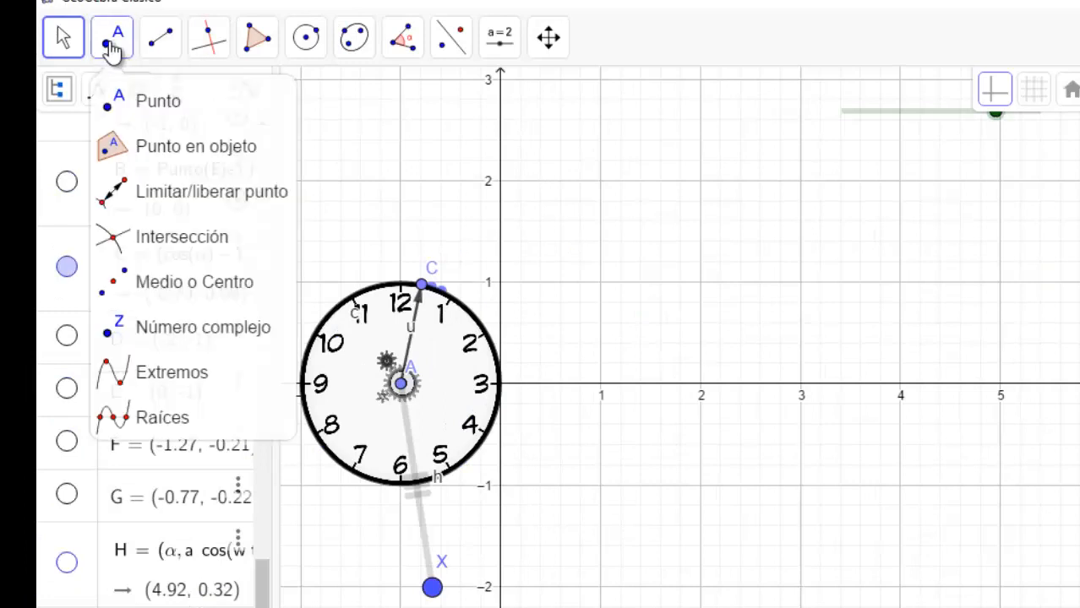
{"action": "left_click", "coordinate": [127, 100]}
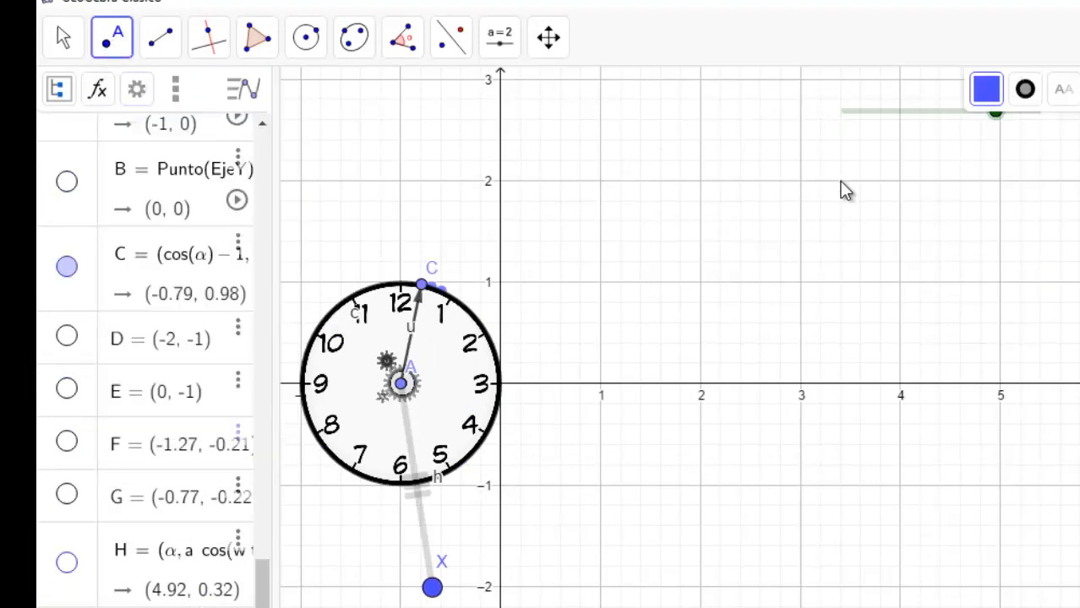
{"action": "left_click", "coordinate": [701, 283]}
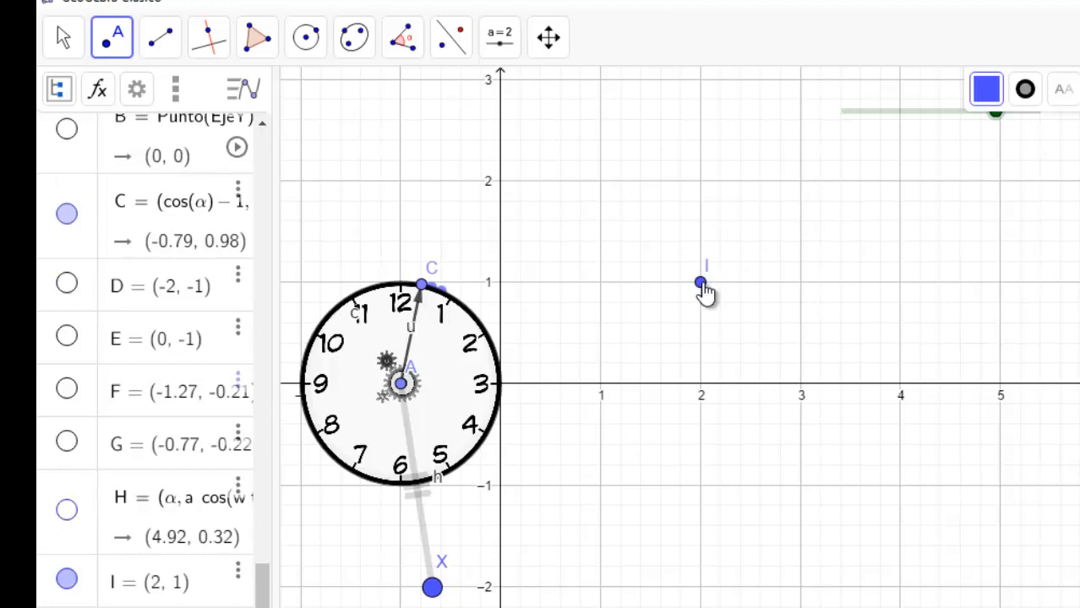
Step: Redefine the new point I as (α, cos(α))
{"action": "double_click", "coordinate": [702, 284]}
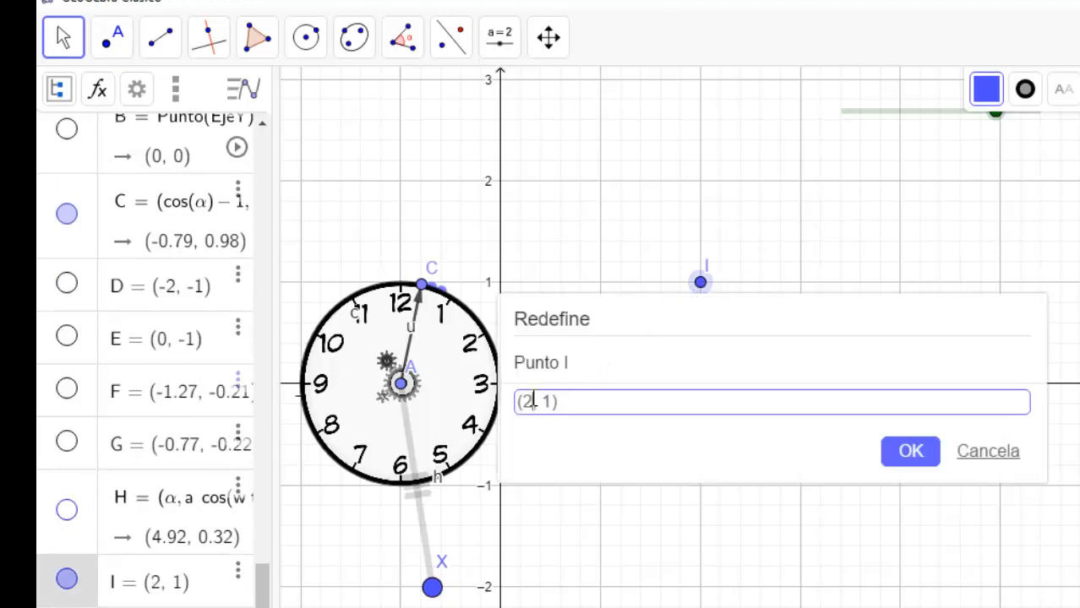
{"action": "key", "text": "BackSpace"}
{"action": "left_click", "coordinate": [65, 606]}
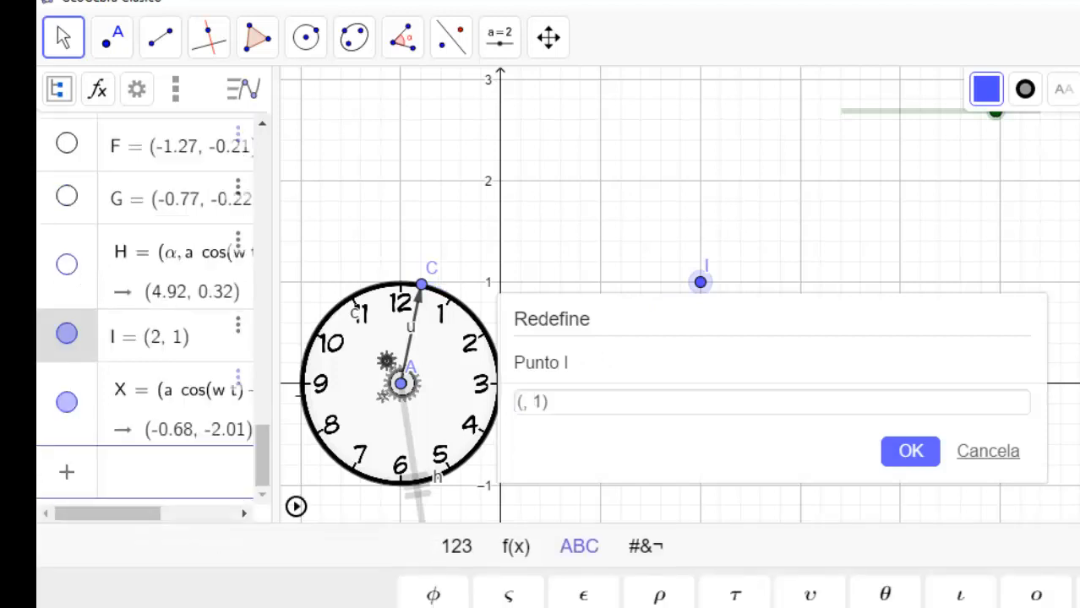
{"action": "type", "text": "αα"}
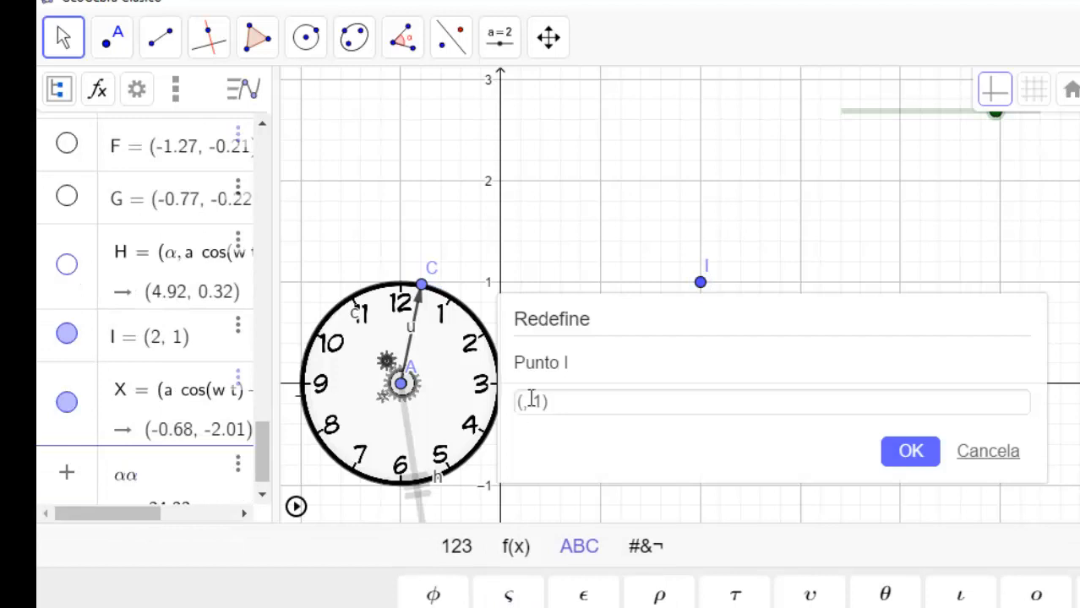
{"action": "left_click", "coordinate": [521, 402]}
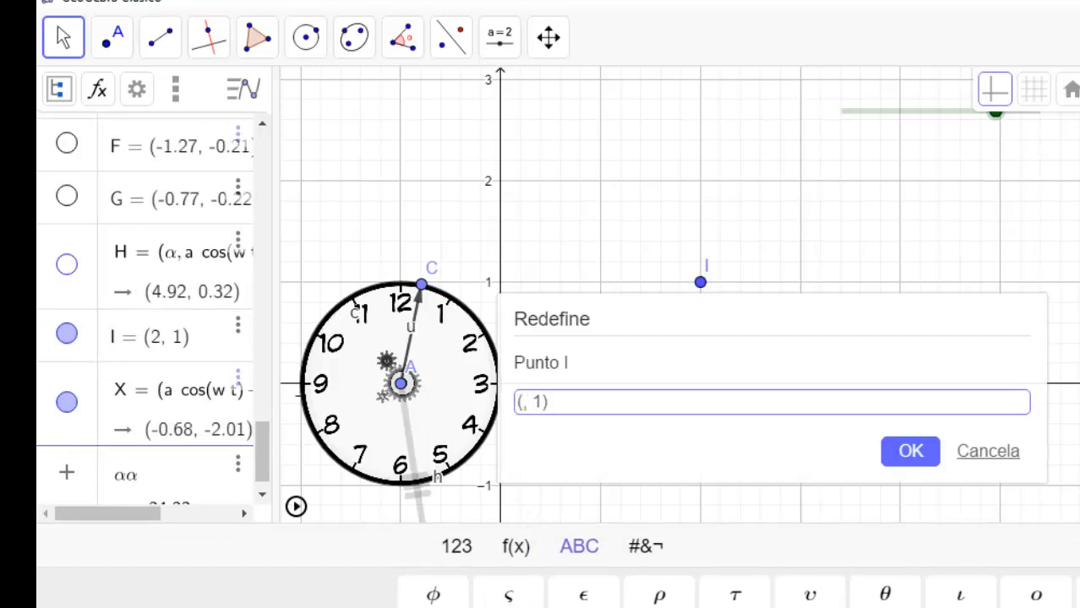
{"action": "type", "text": "α"}
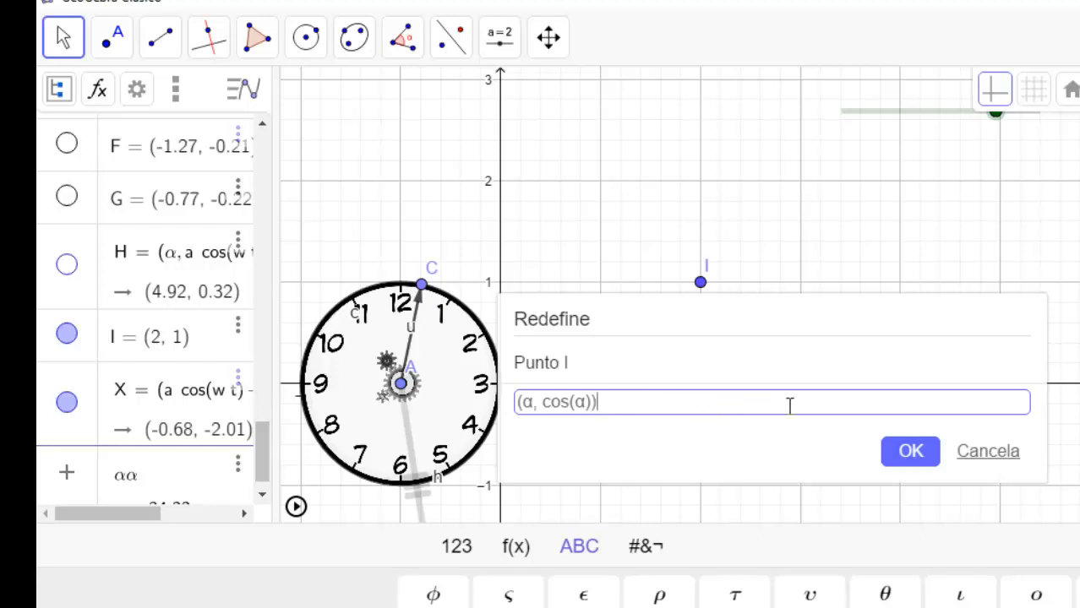
{"action": "left_click", "coordinate": [907, 452]}
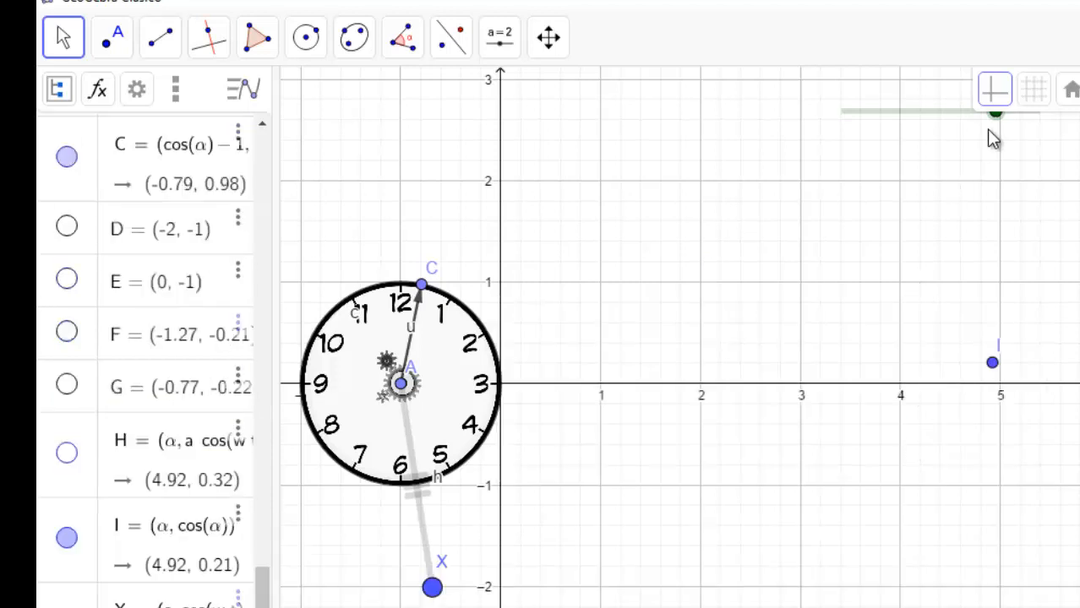
Step: Reset the angle slider α to 0° and turn on the trace of point I
{"action": "left_click_drag", "start_coordinate": [996, 125], "coordinate": [842, 138]}
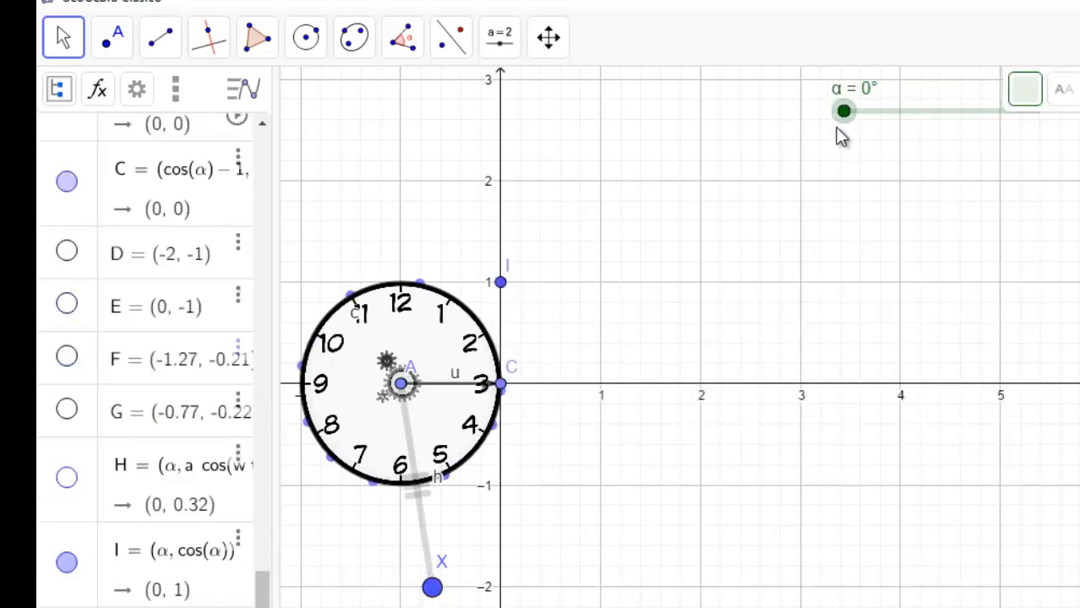
{"action": "right_click", "coordinate": [504, 286]}
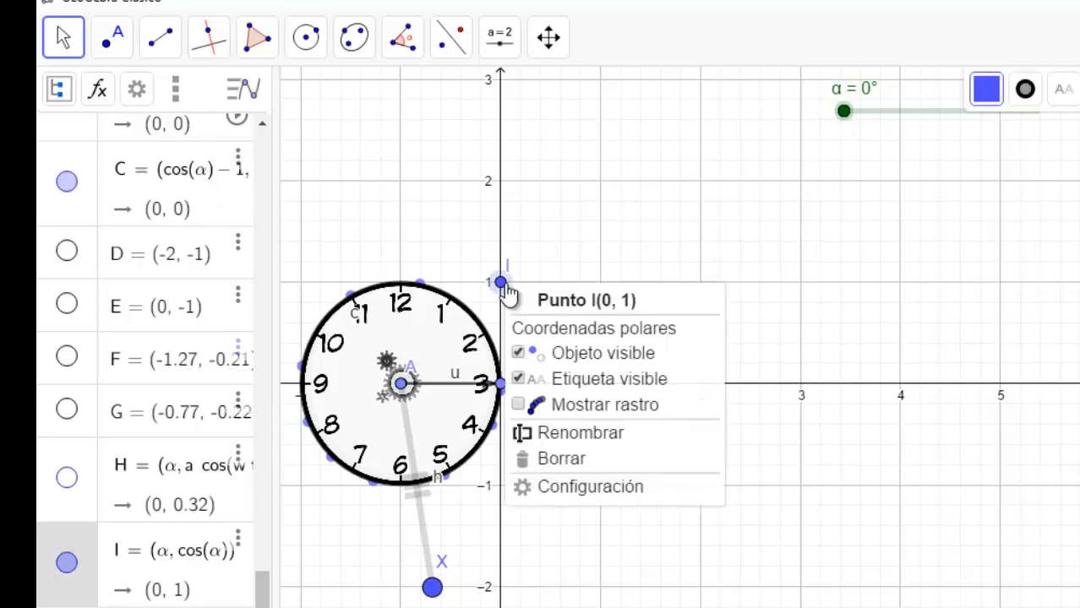
{"action": "left_click", "coordinate": [547, 41]}
{"action": "left_click", "coordinate": [550, 103]}
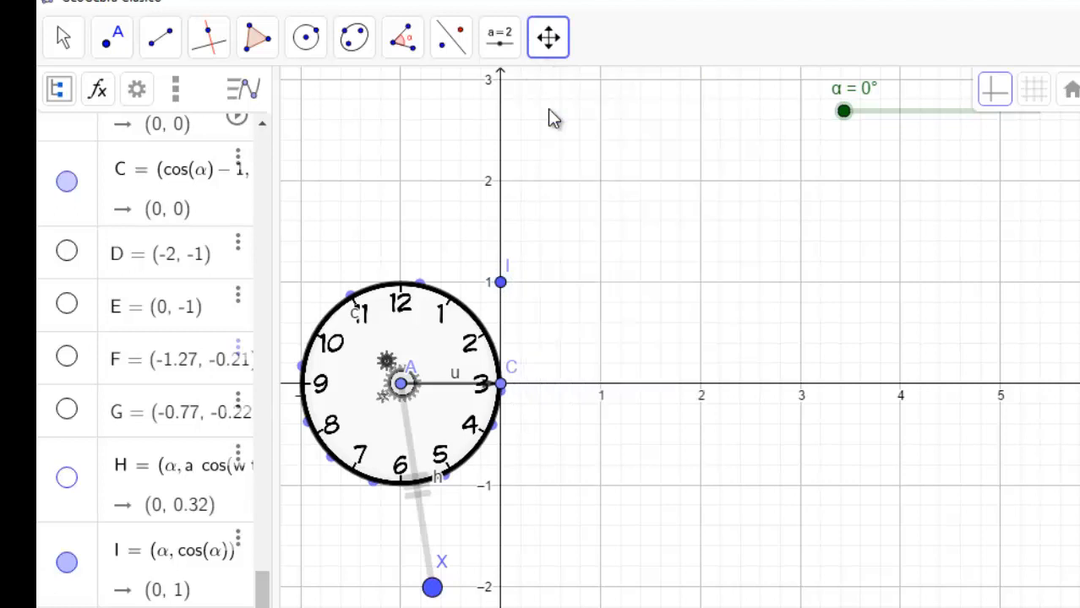
{"action": "mouse_move", "coordinate": [562, 169]}
{"action": "left_mouse_down"}
{"action": "mouse_move", "coordinate": [559, 152]}
{"action": "mouse_move", "coordinate": [558, 167]}
{"action": "left_mouse_up"}
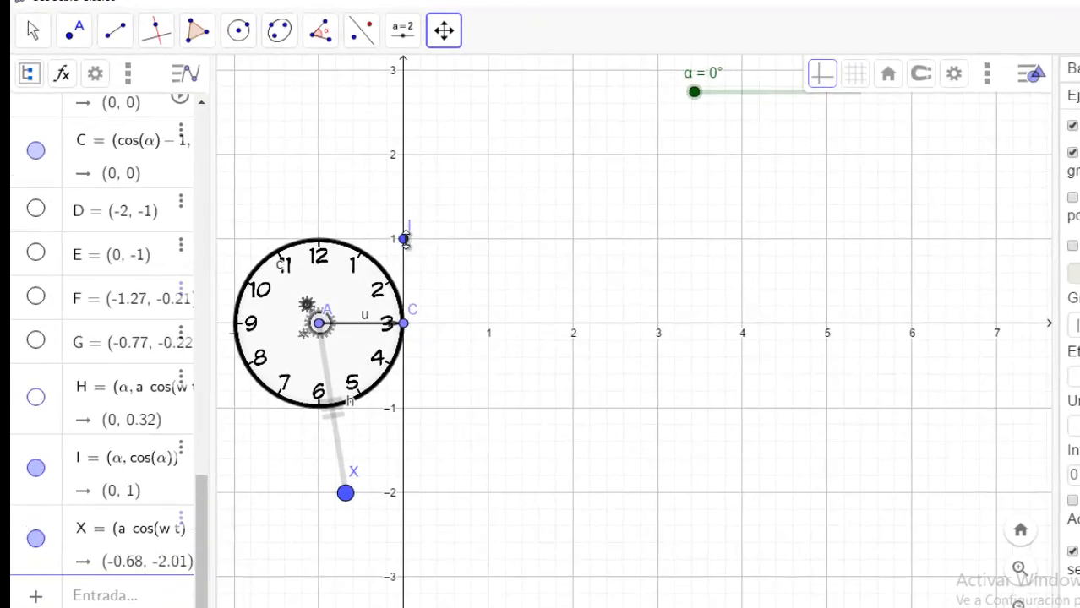
{"action": "right_click", "coordinate": [405, 239]}
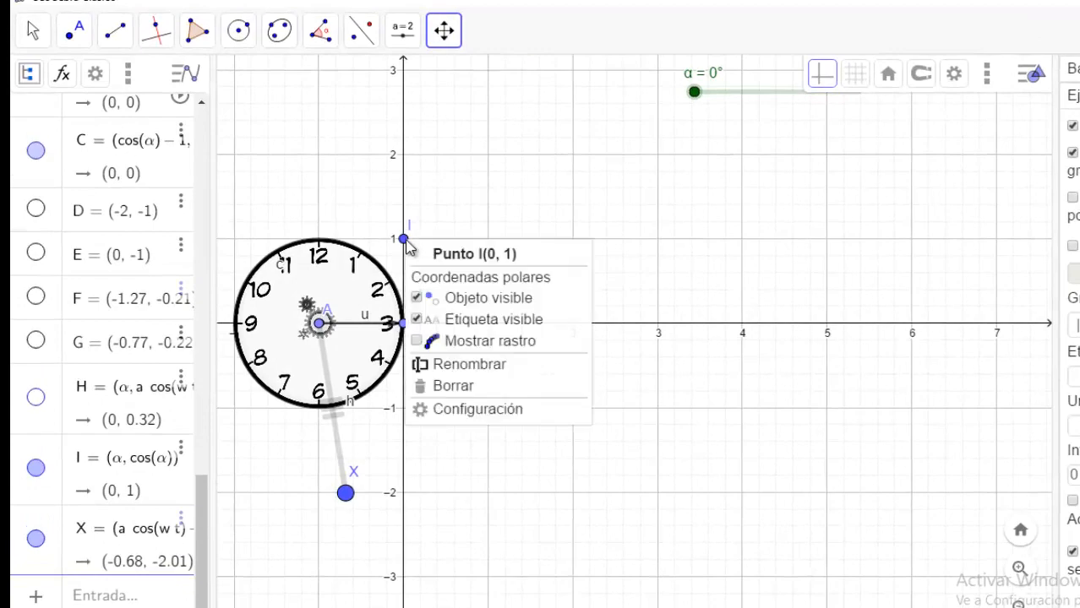
{"action": "left_click", "coordinate": [417, 341]}
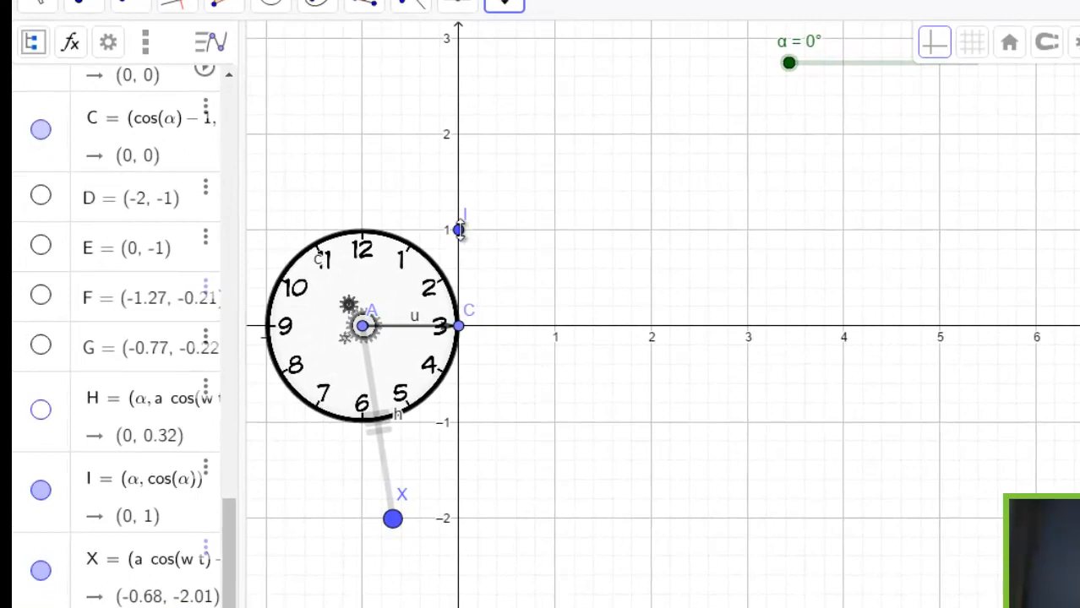
Step: Color point I red and play the animation to trace the cosine curve
{"action": "double_click", "coordinate": [458, 230]}
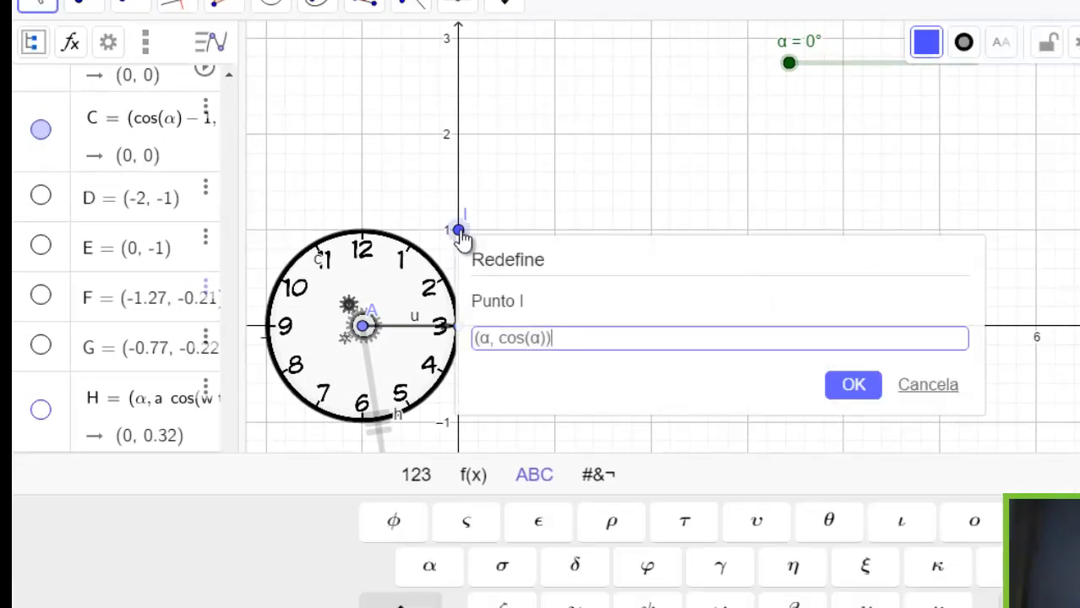
{"action": "left_click", "coordinate": [923, 385]}
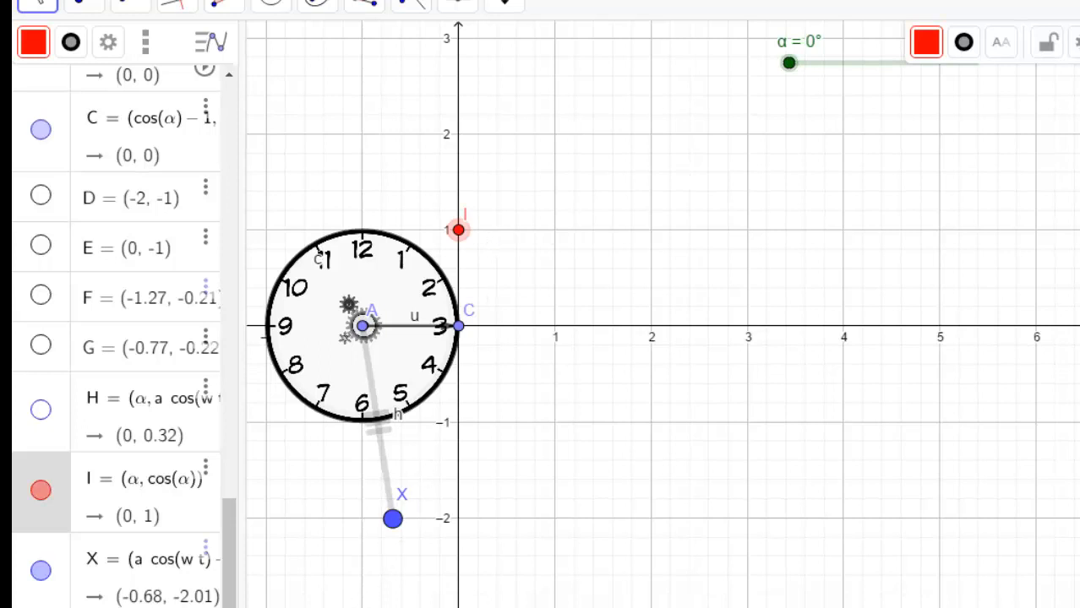
{"action": "left_click", "coordinate": [264, 604]}
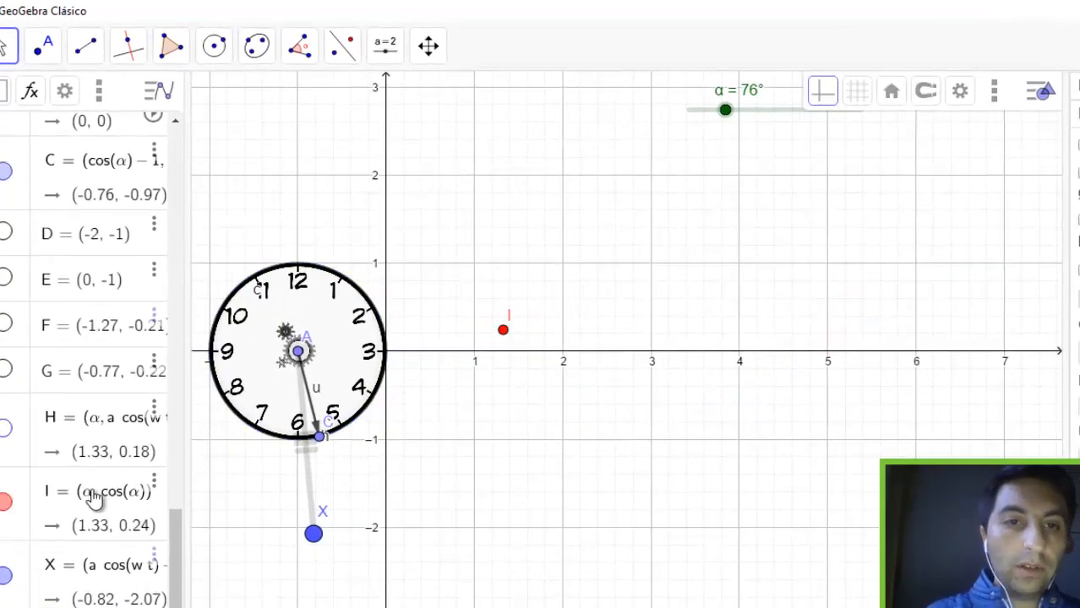
Step: Hide the red point I from the graph
{"action": "left_click", "coordinate": [11, 510]}
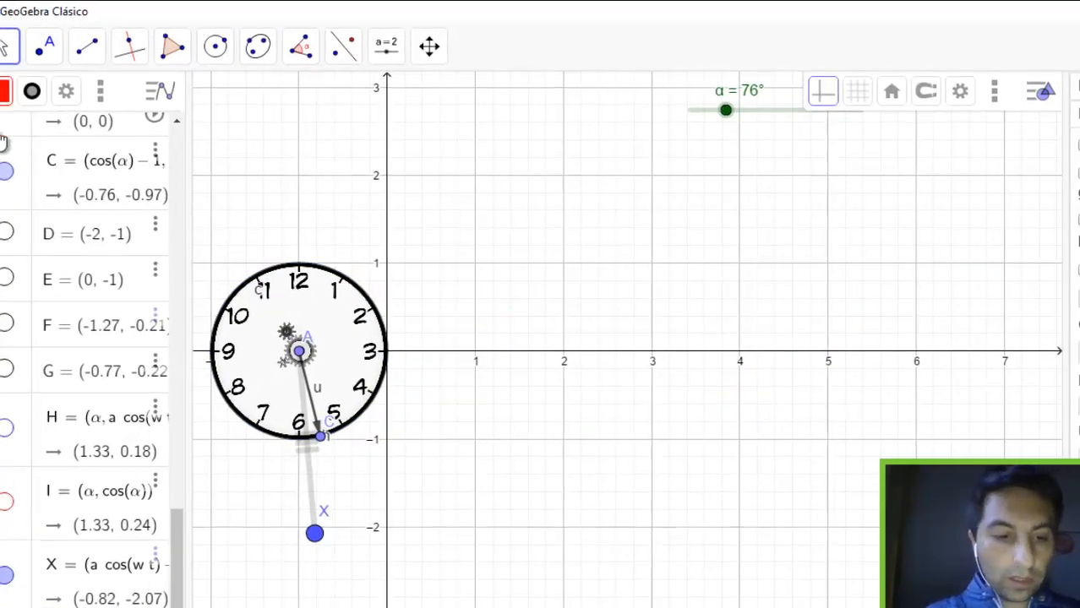
Step: Place a purple point at (1, 1) on the graph and turn on its trace
{"action": "left_click", "coordinate": [39, 49]}
{"action": "left_click", "coordinate": [72, 103]}
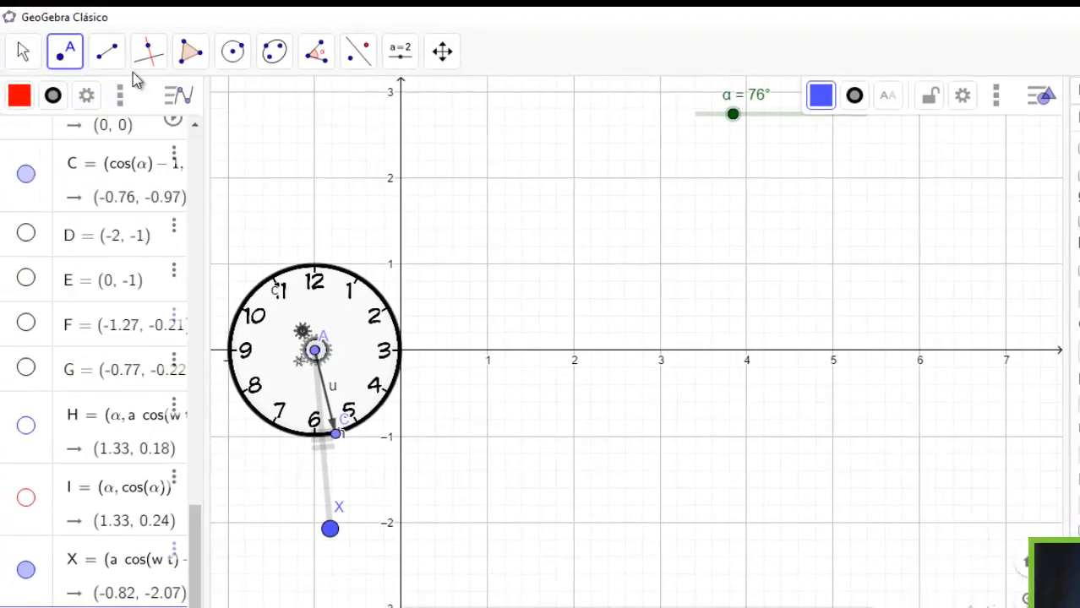
{"action": "left_click", "coordinate": [488, 264]}
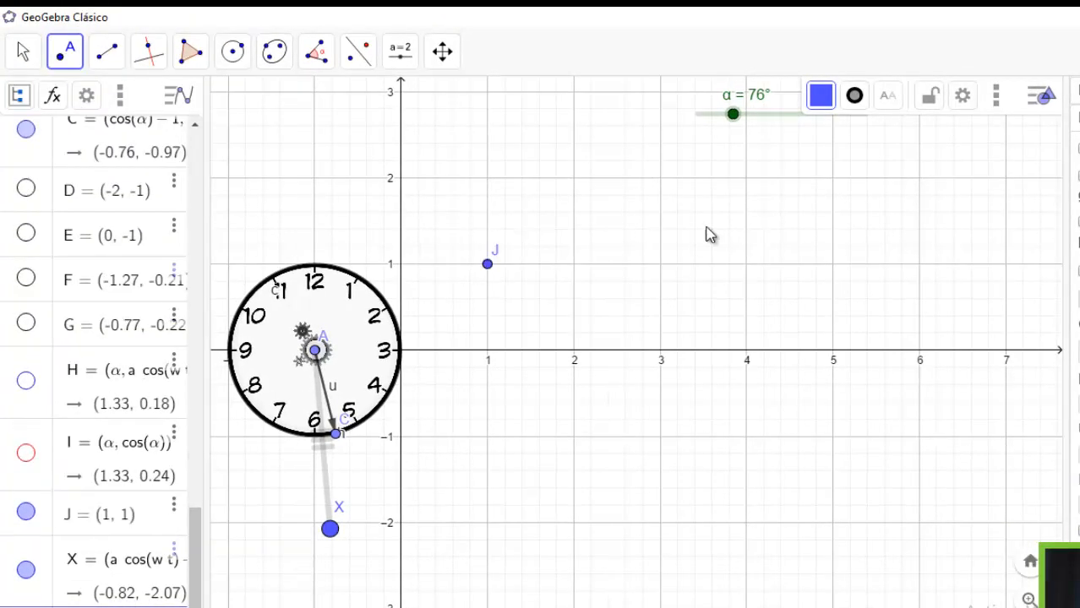
{"action": "left_click", "coordinate": [820, 95]}
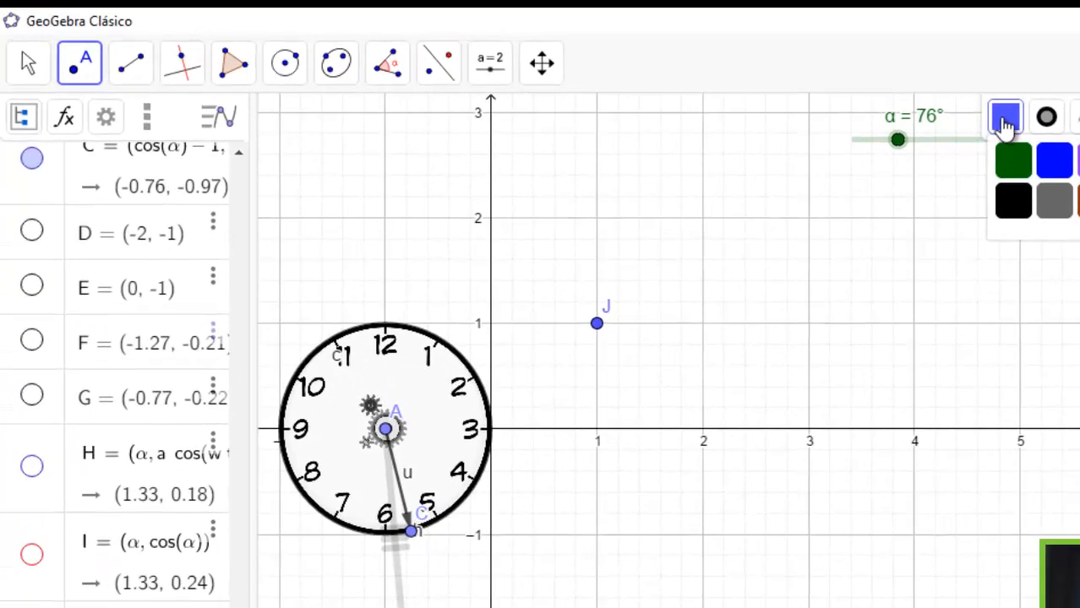
{"action": "left_click", "coordinate": [1075, 161]}
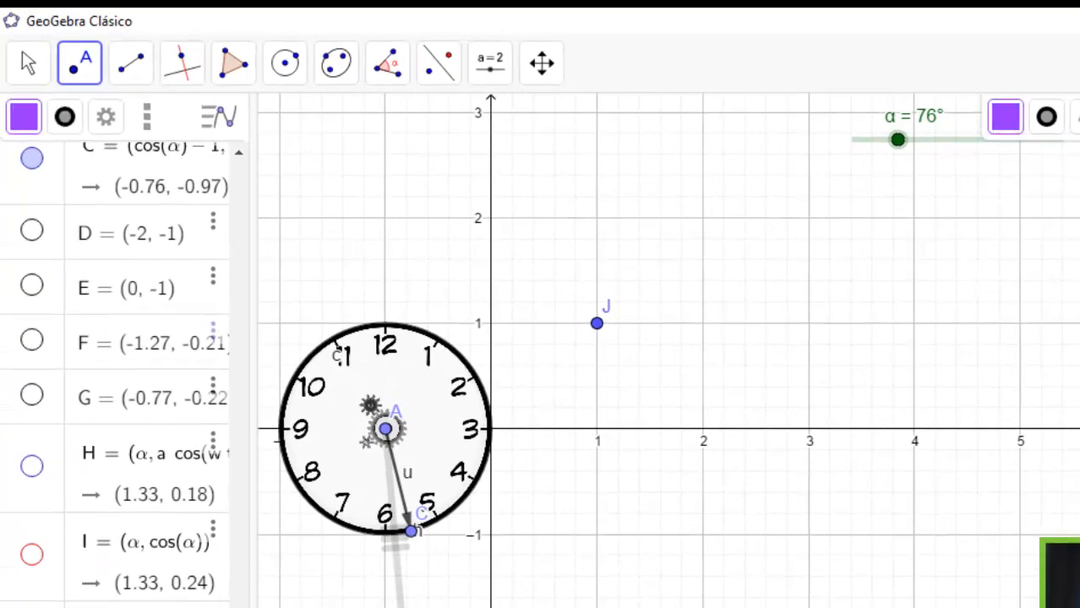
{"action": "right_click", "coordinate": [598, 327]}
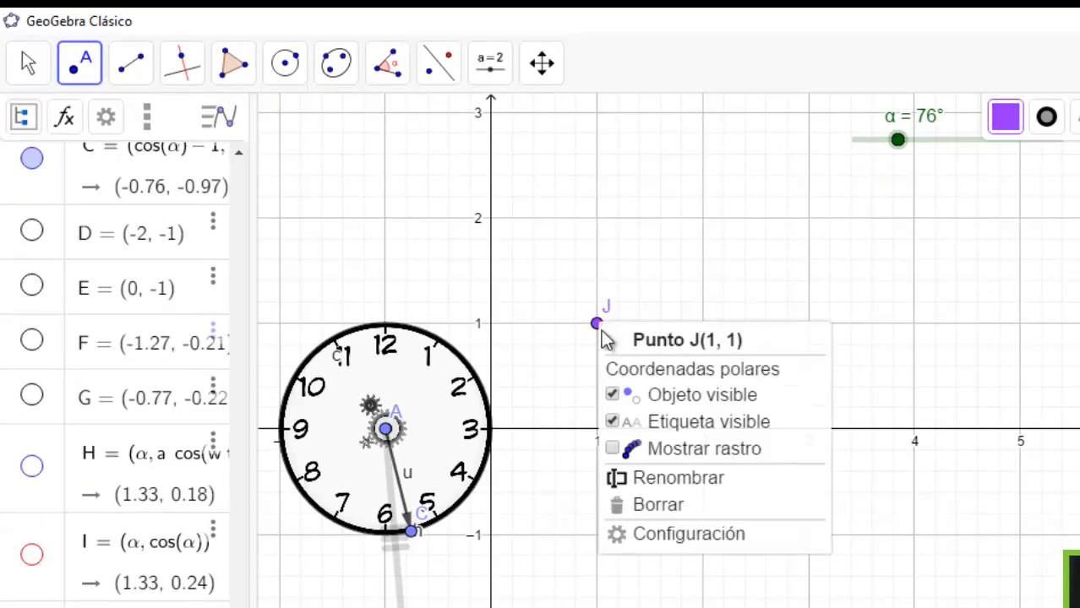
{"action": "left_click", "coordinate": [616, 450]}
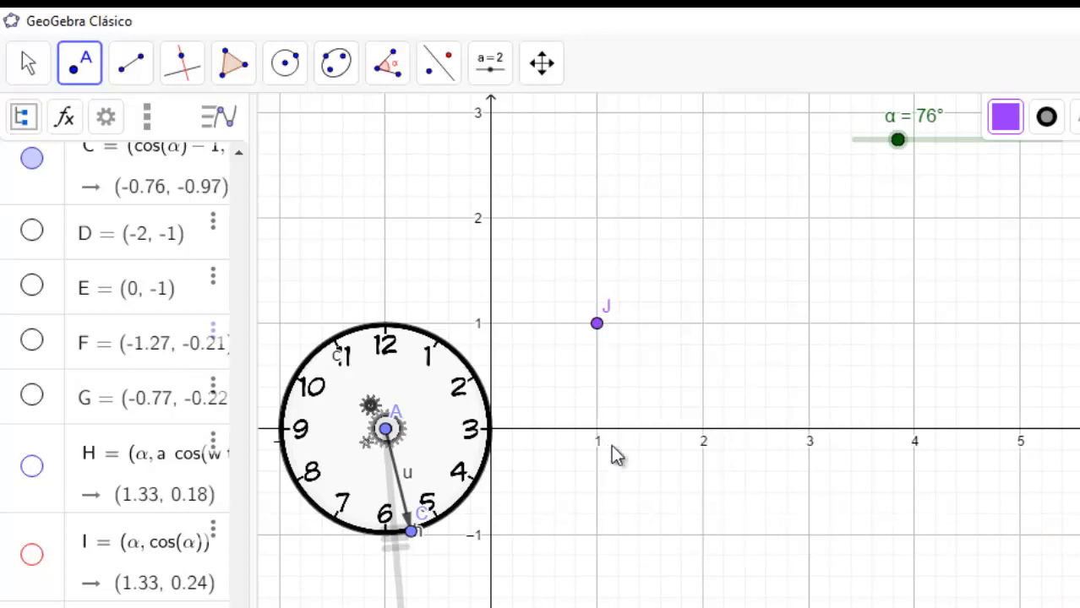
Step: Redefine point J as (α, sin(α)) and return the α slider to its start to trace the sine curve
{"action": "double_click", "coordinate": [598, 326]}
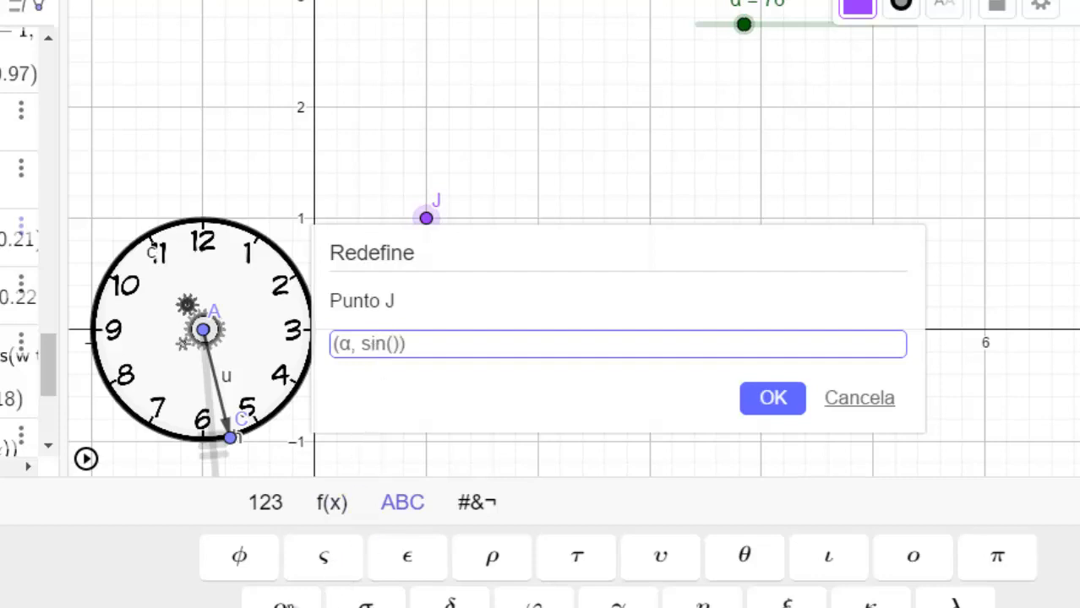
{"action": "left_click", "coordinate": [281, 599]}
{"action": "left_click", "coordinate": [784, 403]}
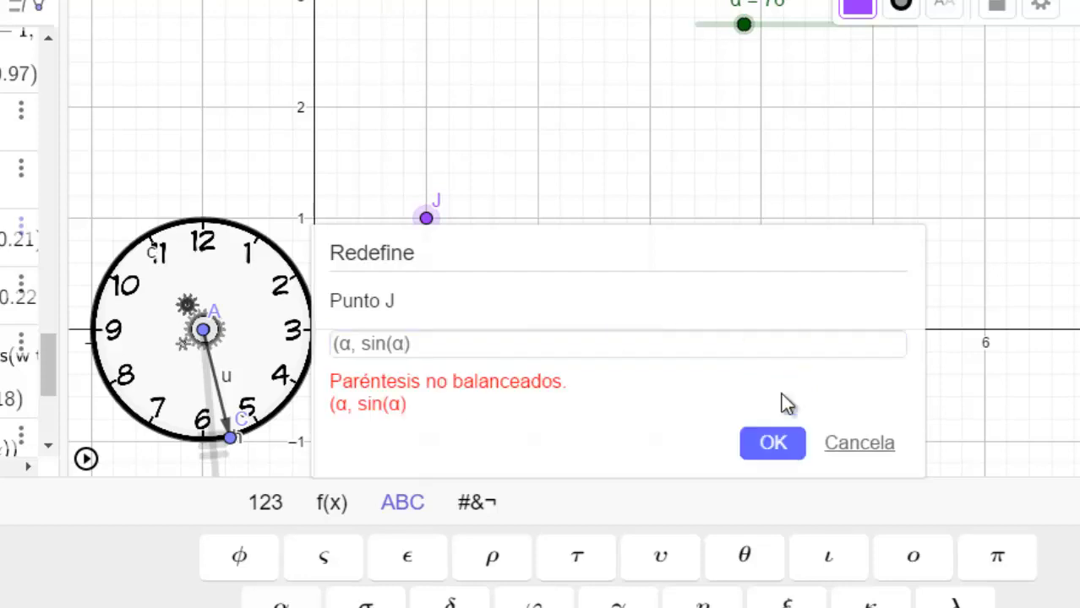
{"action": "left_click", "coordinate": [584, 351]}
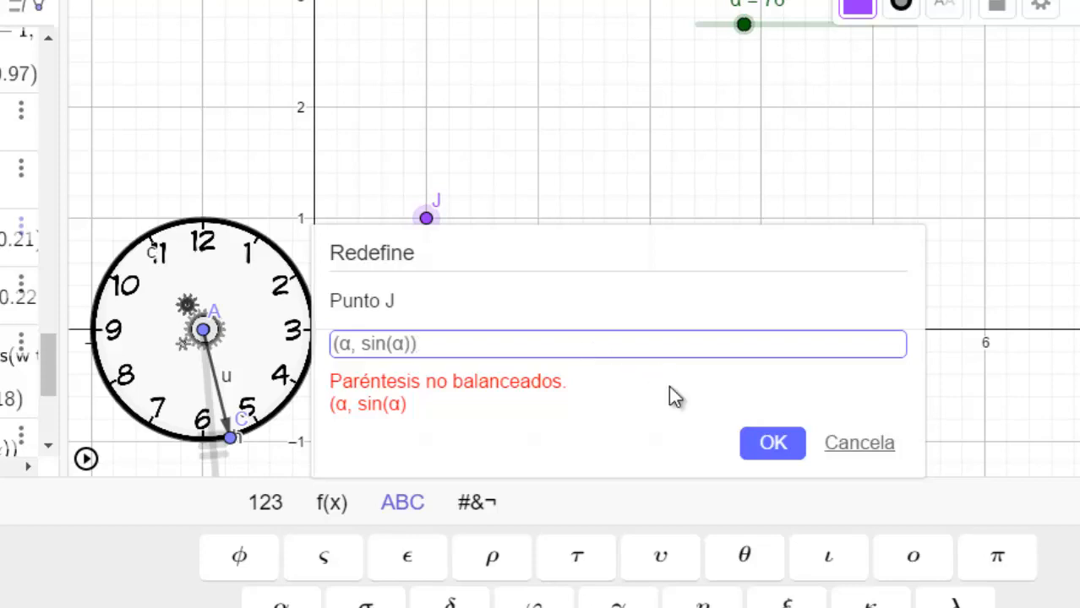
{"action": "left_click", "coordinate": [767, 445]}
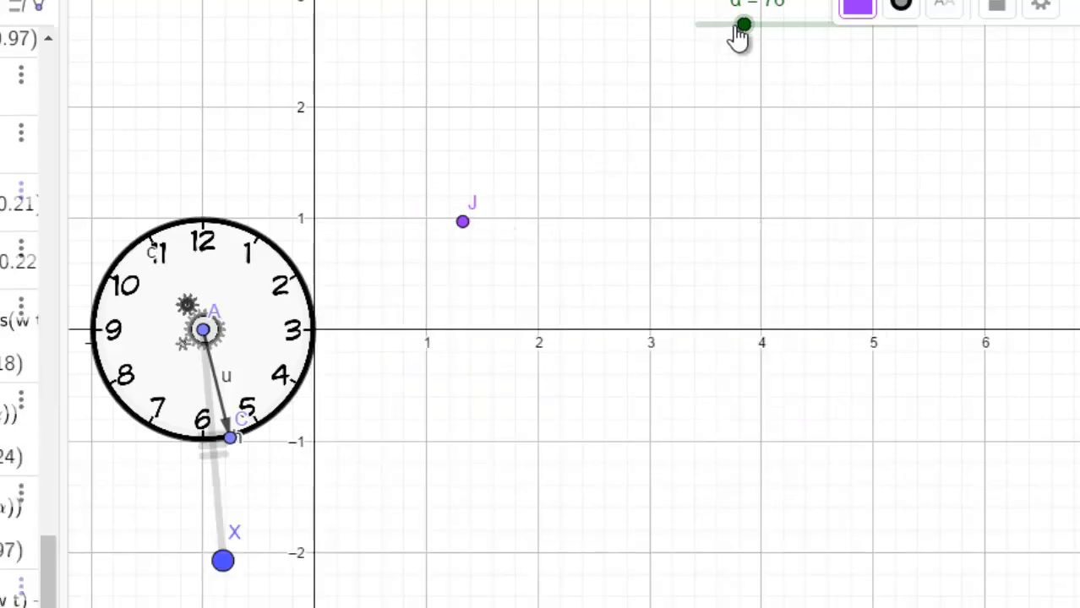
{"action": "left_click_drag", "start_coordinate": [742, 30], "coordinate": [696, 42]}
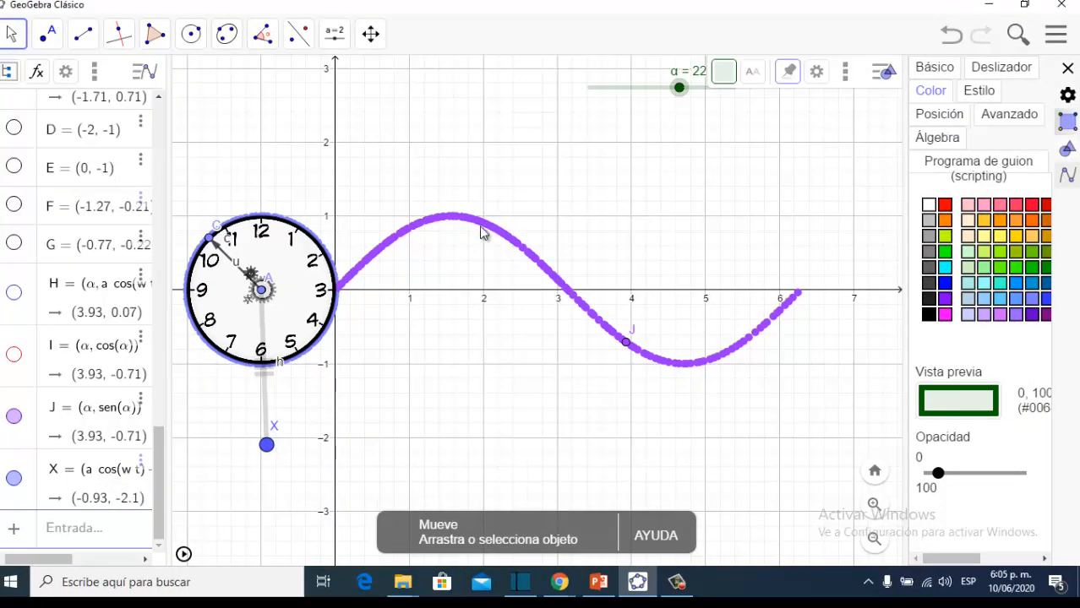
Step: Set the x-axis unit to π and retrace the sine and cosine curves with point I shown
{"action": "left_click", "coordinate": [521, 291]}
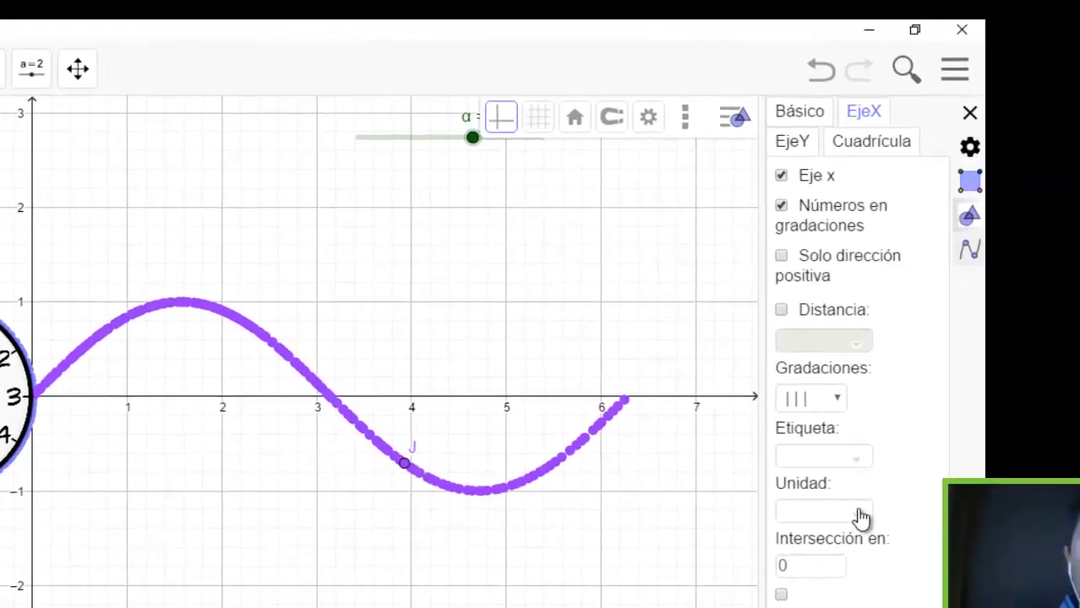
{"action": "left_click", "coordinate": [978, 381]}
{"action": "left_click", "coordinate": [798, 557]}
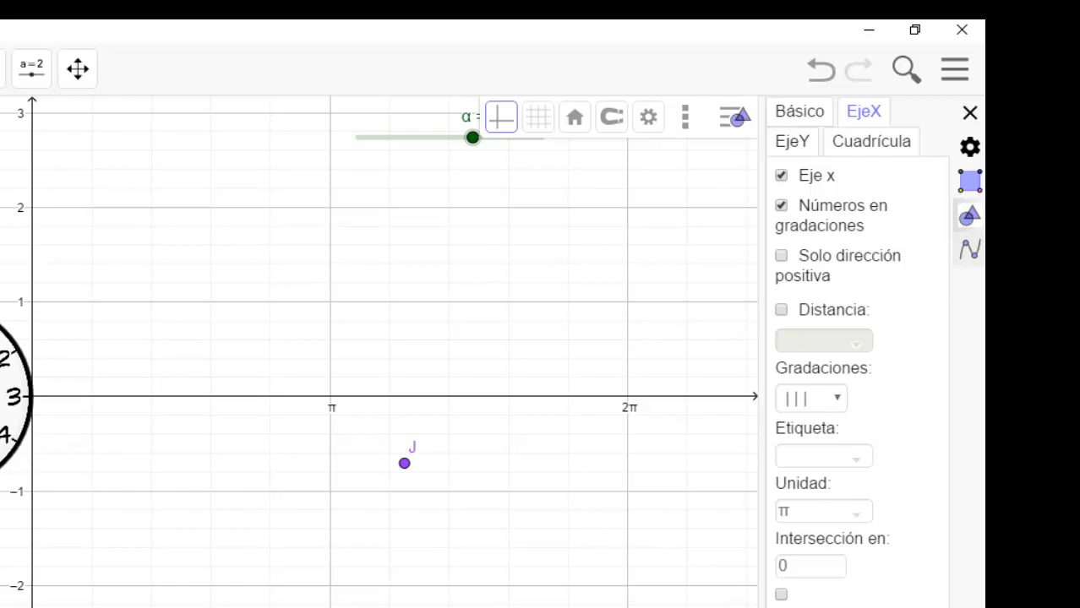
{"action": "left_click", "coordinate": [50, 242]}
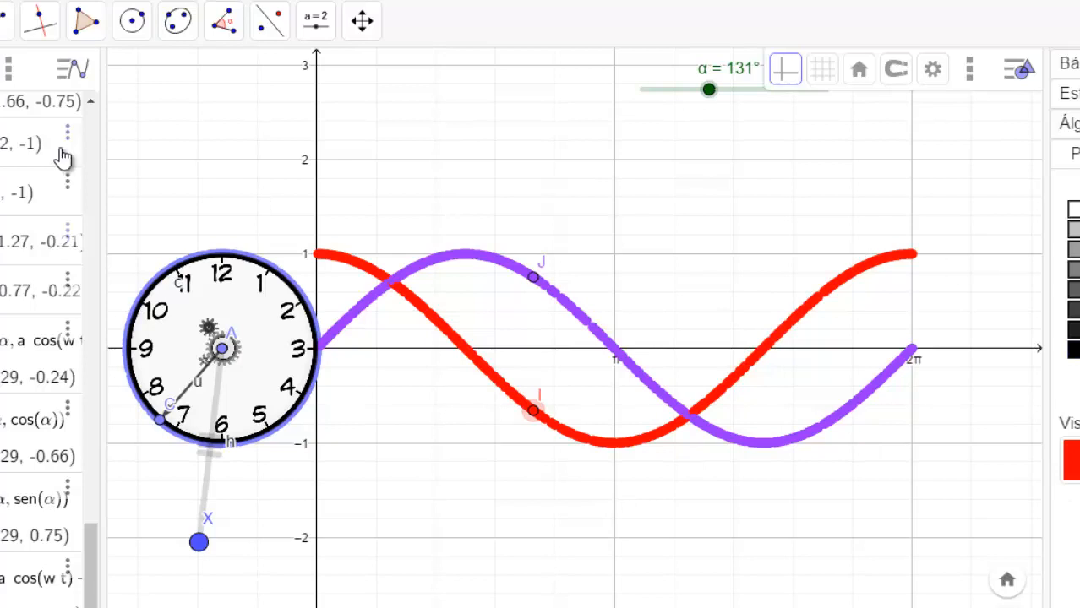
Step: Place a new point at about (1.93, 1.93), above the traced curves, and color it orange
{"action": "left_click", "coordinate": [4, 21]}
{"action": "left_click", "coordinate": [0, 21]}
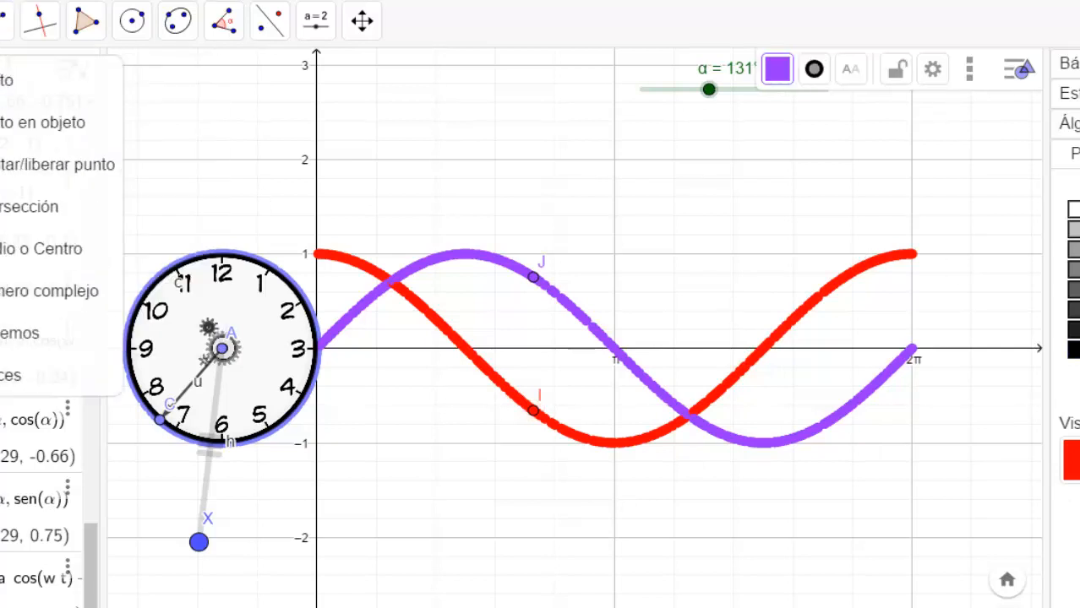
{"action": "left_click", "coordinate": [4, 79]}
{"action": "left_click", "coordinate": [499, 166]}
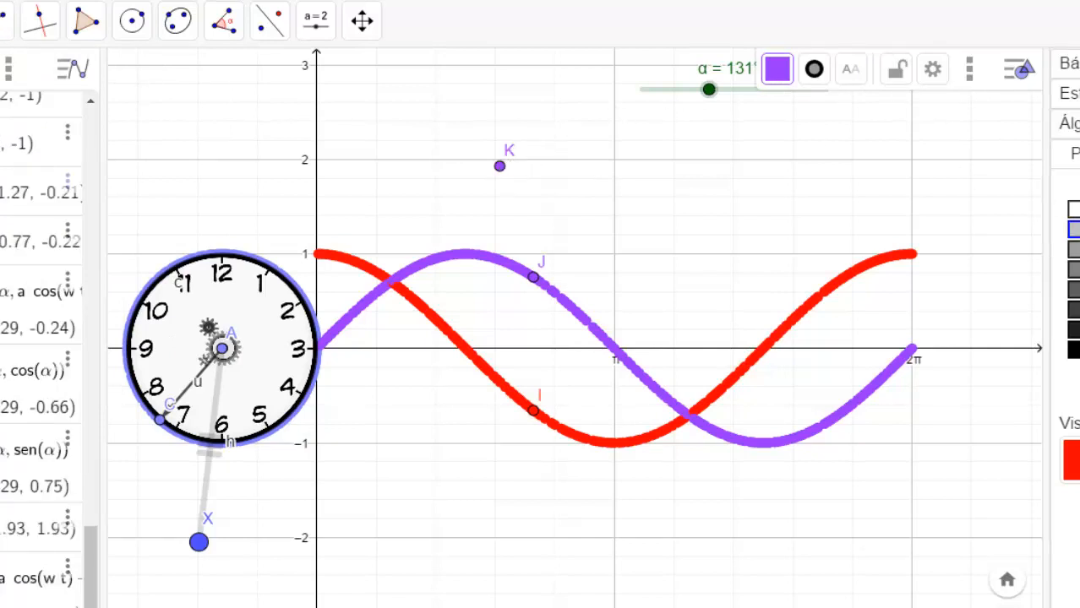
{"action": "left_click", "coordinate": [1079, 226]}
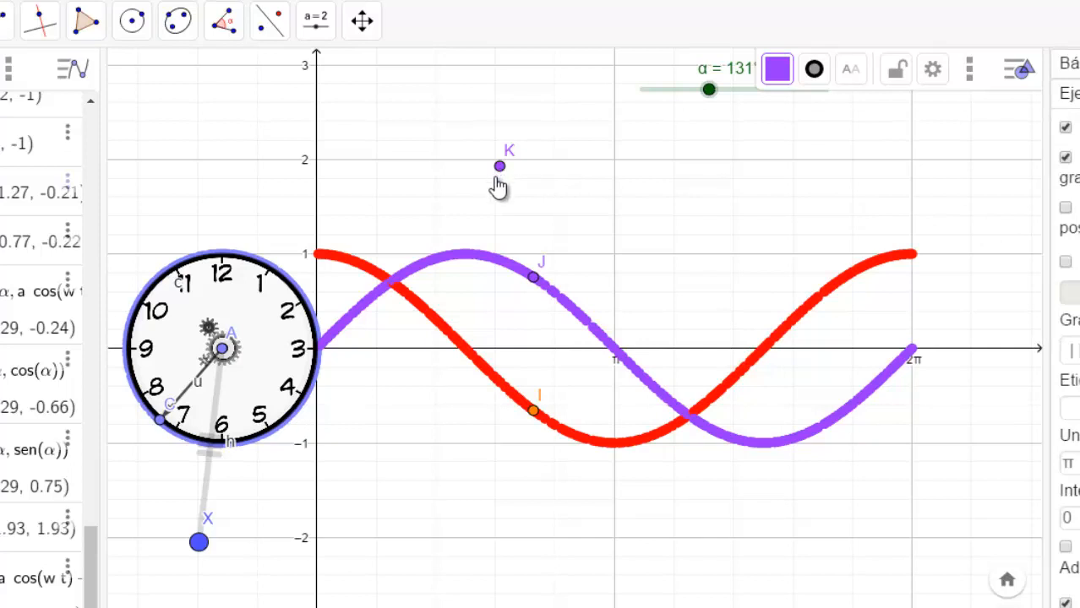
{"action": "key", "text": "ctrl+z"}
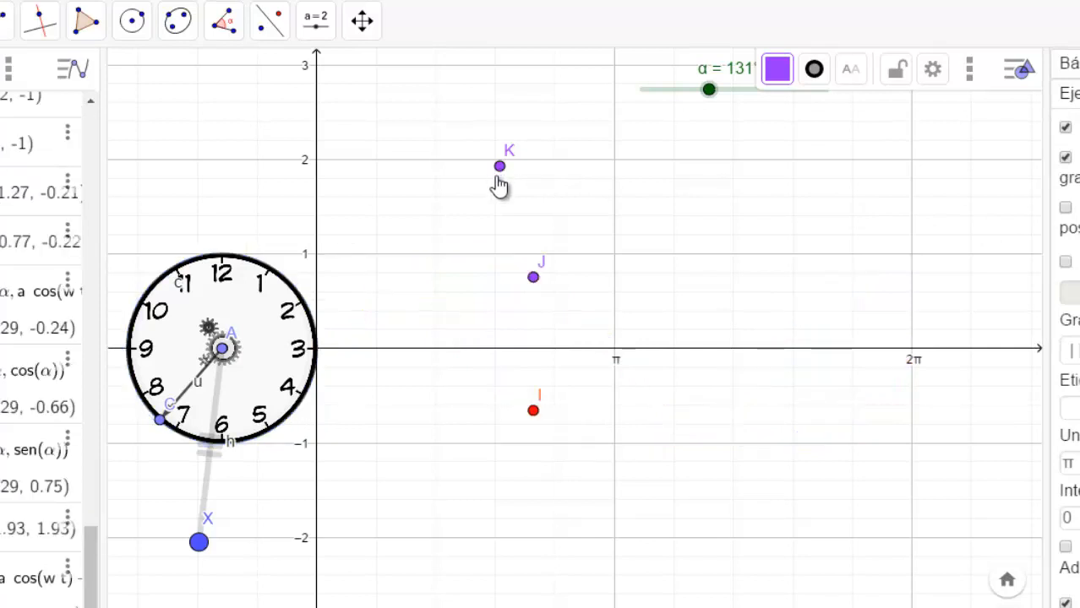
{"action": "left_click", "coordinate": [782, 81]}
{"action": "left_click", "coordinate": [889, 142]}
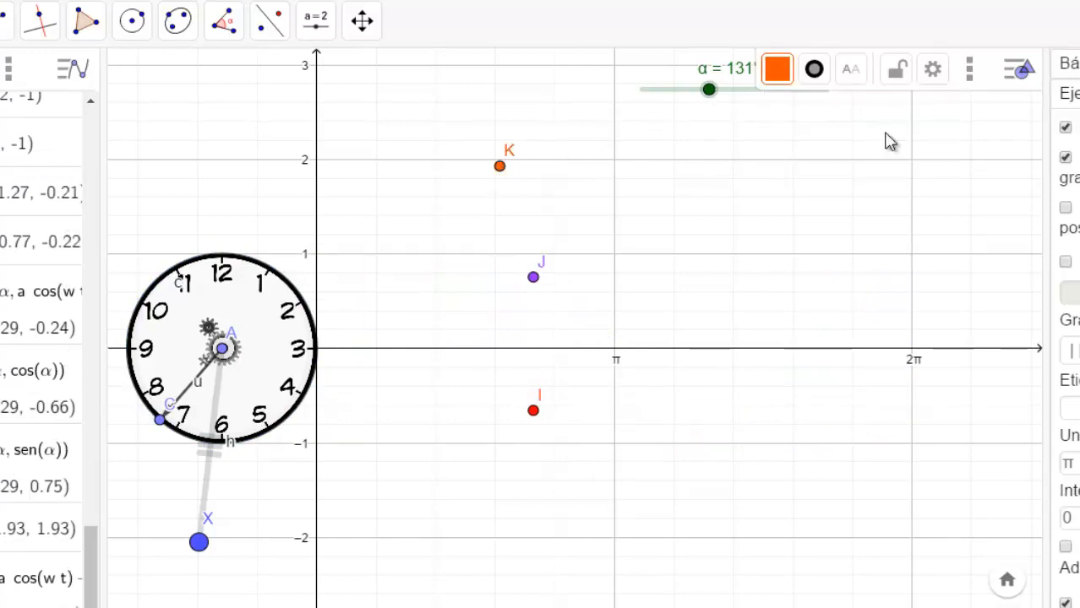
Step: Redefine the orange point K as (α, tan(α))
{"action": "double_click", "coordinate": [499, 167]}
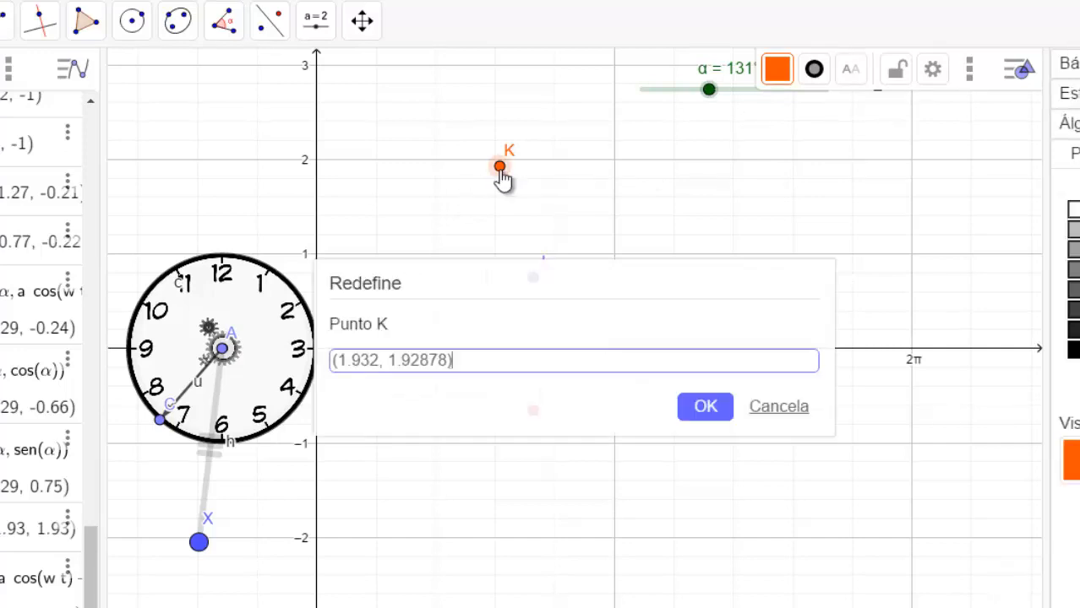
{"action": "left_click_drag", "start_coordinate": [377, 360], "coordinate": [317, 361]}
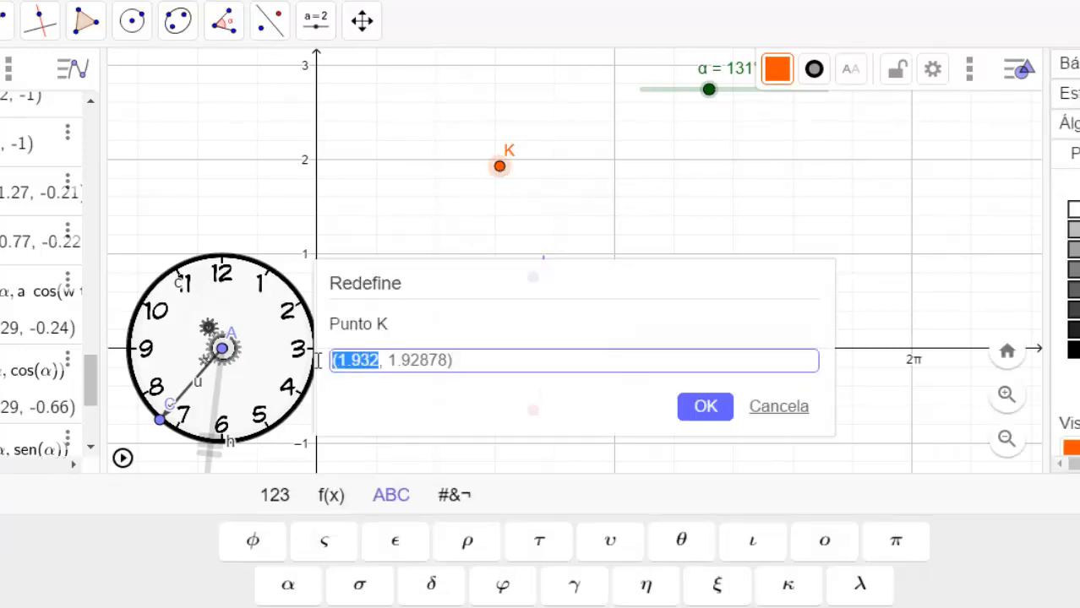
{"action": "left_click", "coordinate": [288, 584]}
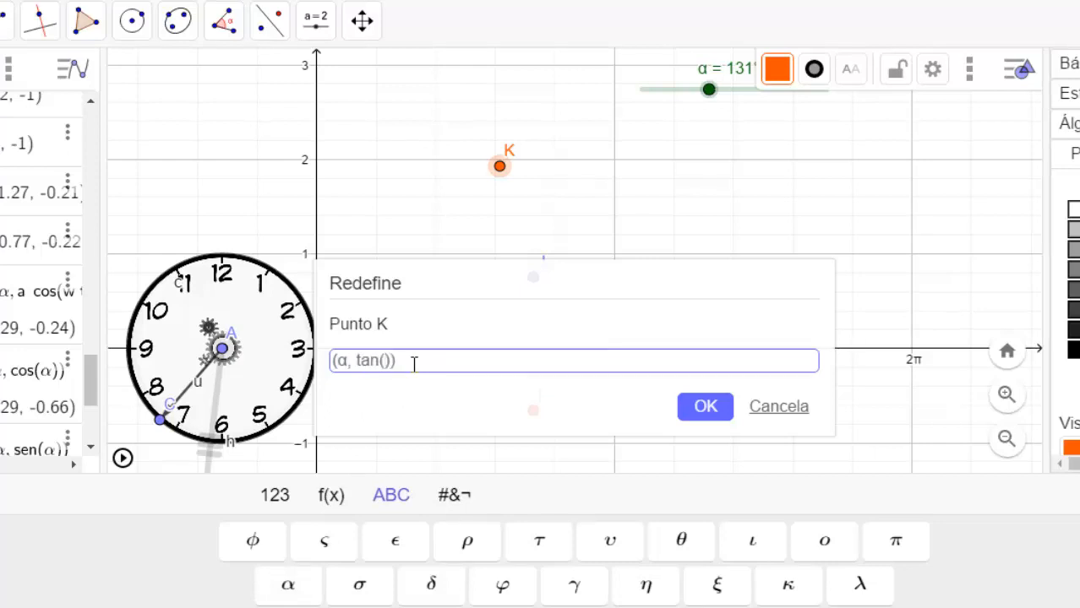
{"action": "left_click", "coordinate": [289, 585]}
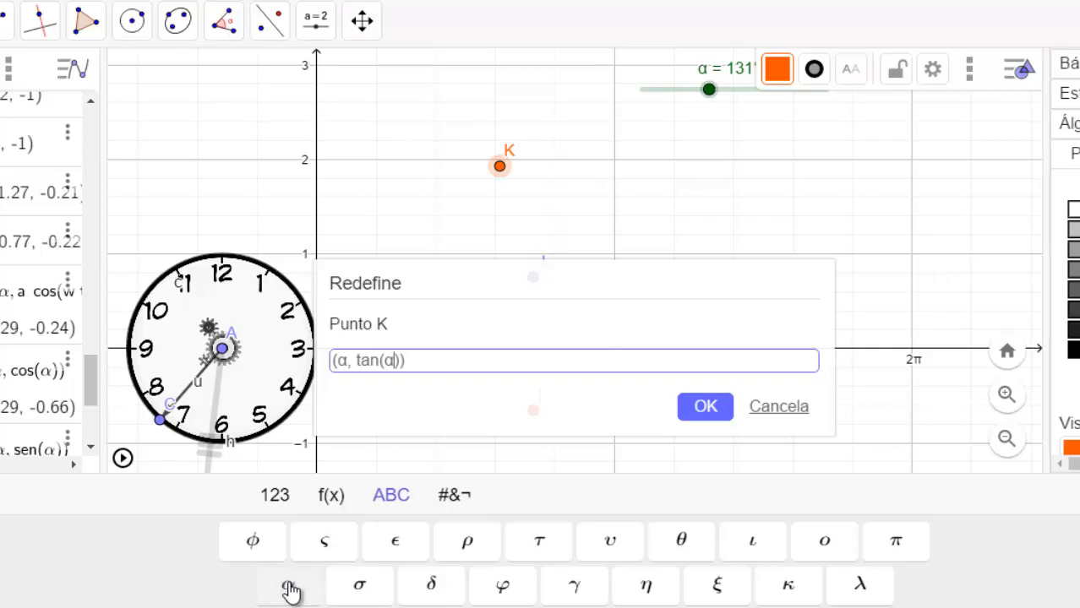
{"action": "left_click", "coordinate": [721, 418]}
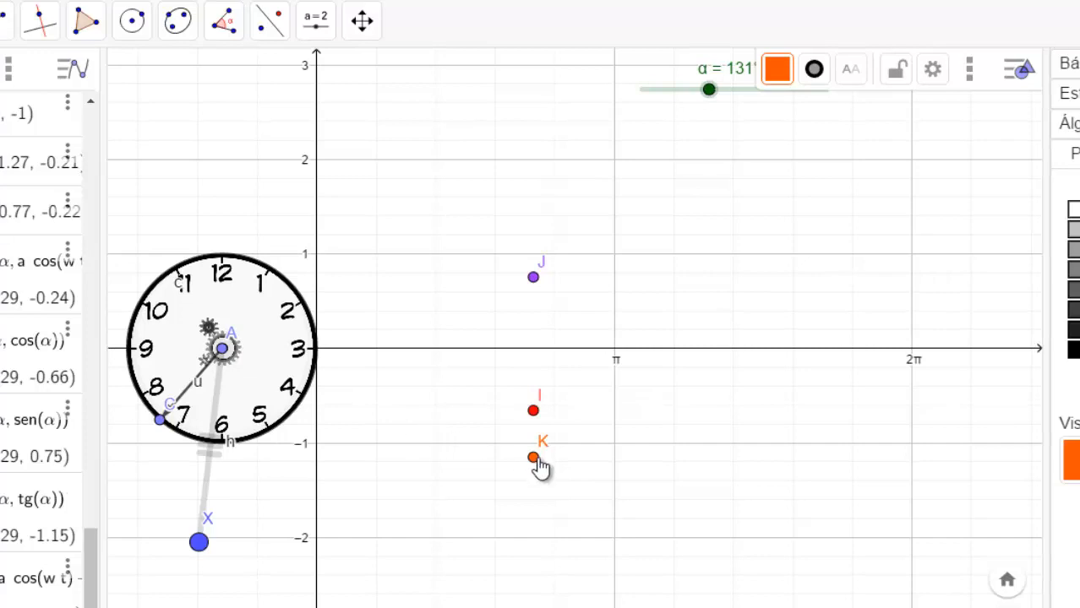
Step: Turn on the trace of point K and reset the angle slider α to 0°
{"action": "right_click", "coordinate": [534, 458]}
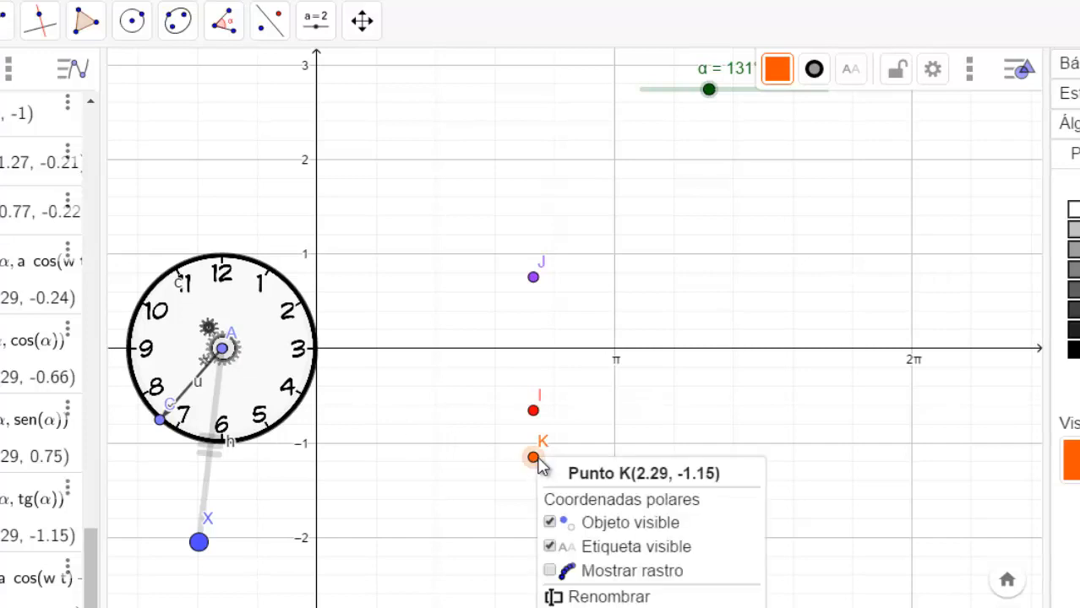
{"action": "left_click", "coordinate": [558, 573]}
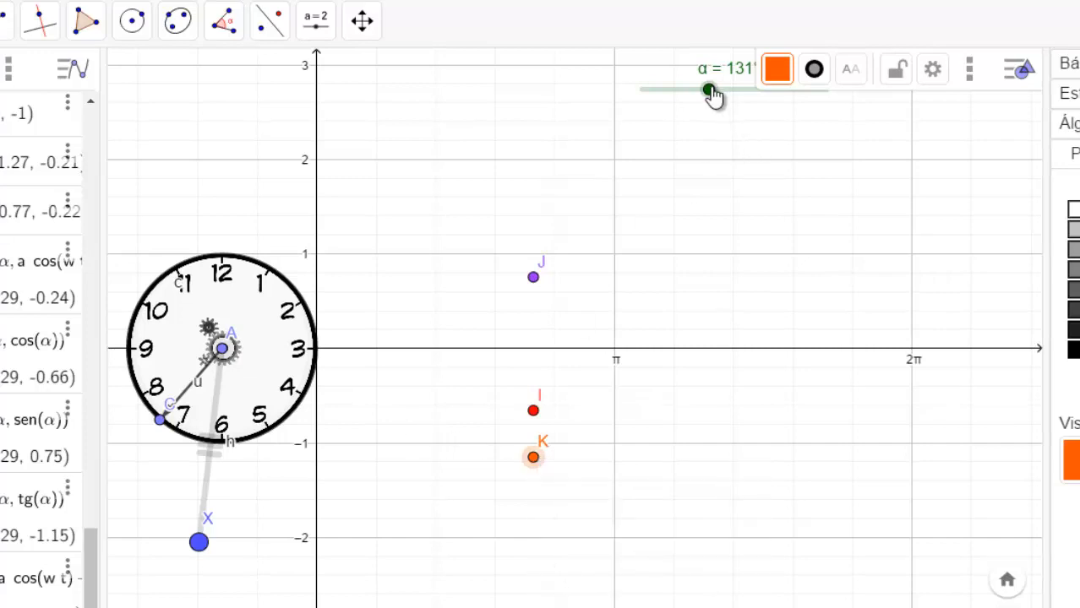
{"action": "left_click_drag", "start_coordinate": [709, 90], "coordinate": [632, 96]}
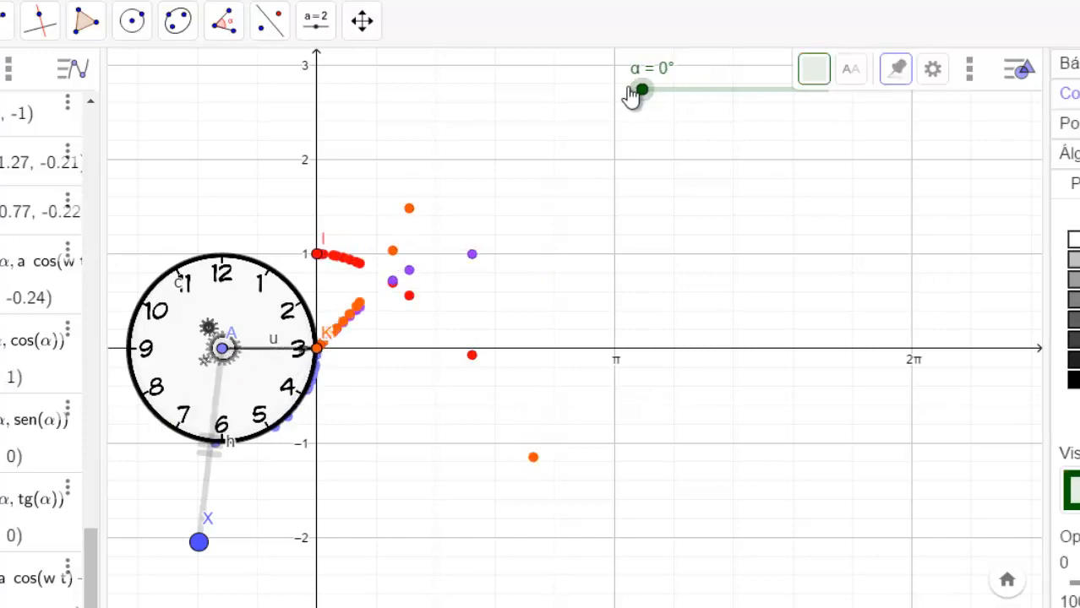
Step: Clear the old traces and animate α to trace the sine, cosine and tangent curves together
{"action": "left_click", "coordinate": [363, 26]}
{"action": "left_click", "coordinate": [374, 83]}
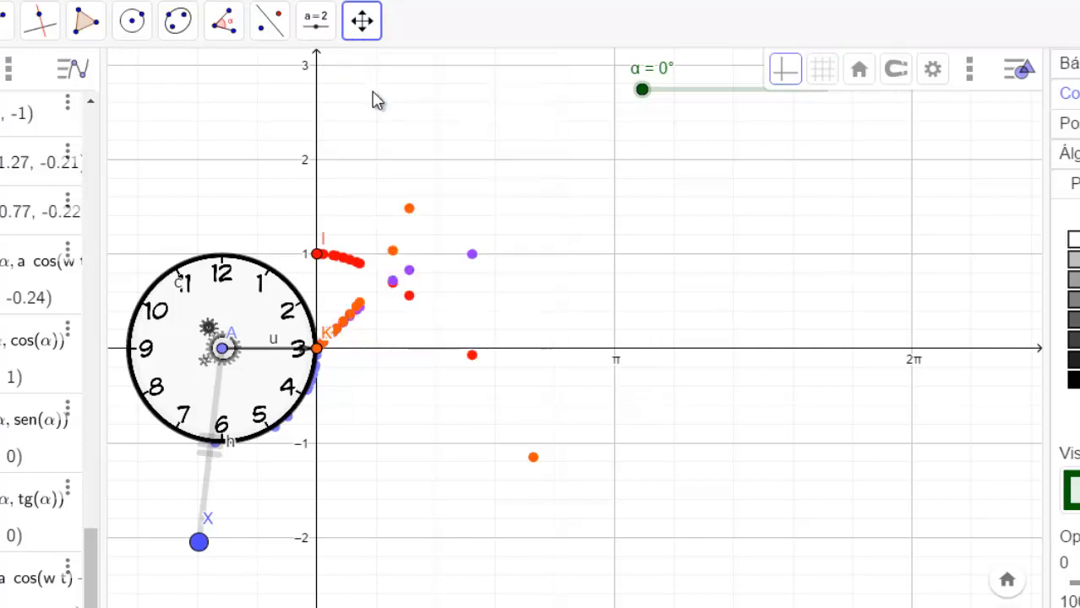
{"action": "left_click_drag", "start_coordinate": [409, 130], "coordinate": [402, 135]}
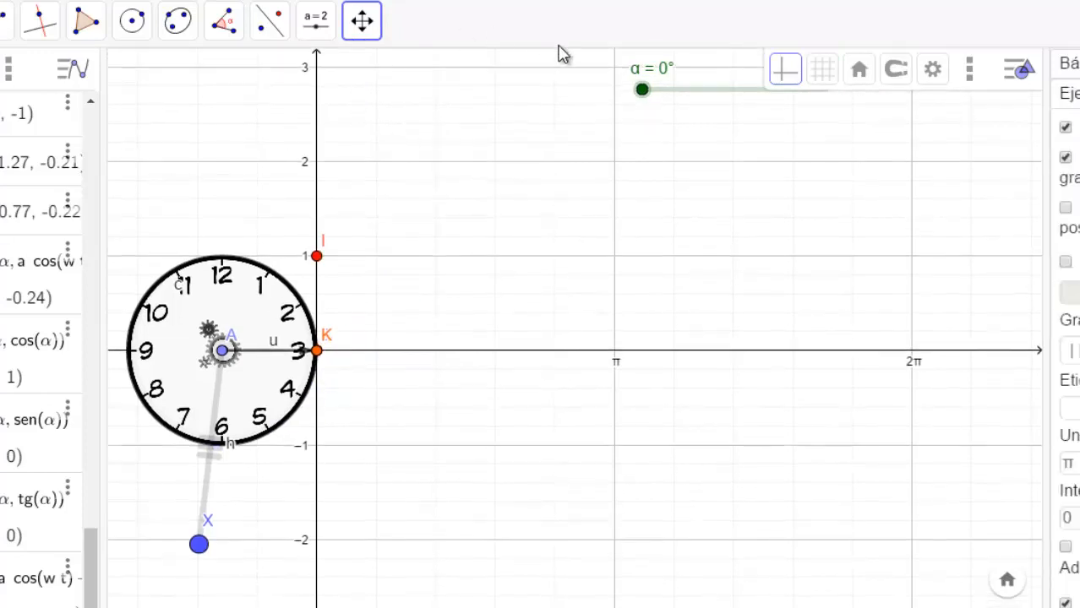
{"action": "right_click", "coordinate": [642, 90]}
{"action": "left_click", "coordinate": [586, 105]}
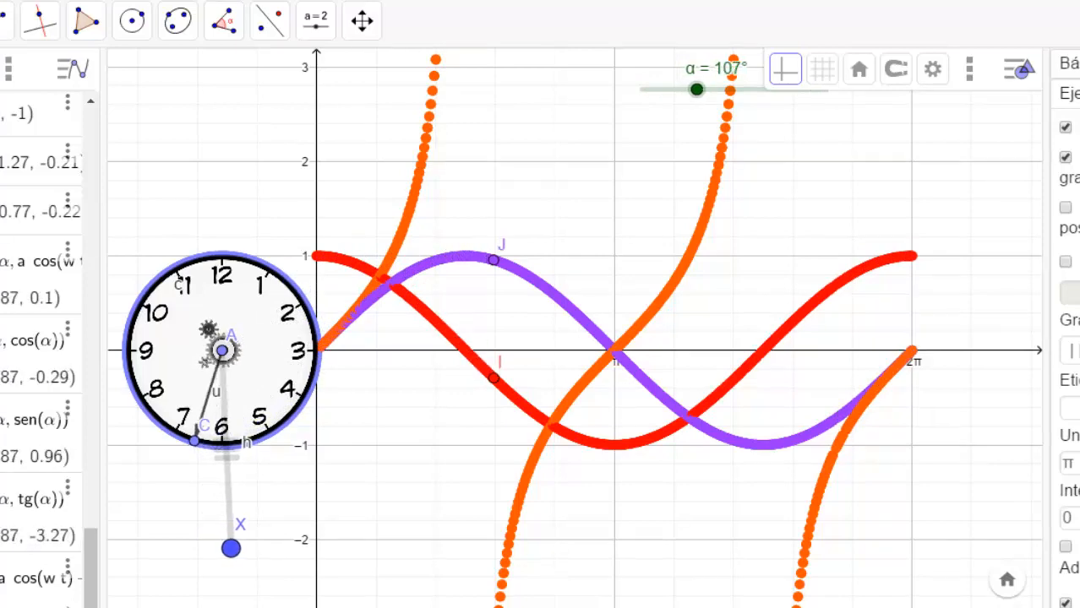
Step: Switch to the Actividad 2 page in the browser and advance two slides to the concéntrese matching game
{"action": "mouse_move", "coordinate": [603, 606]}
{"action": "left_click", "coordinate": [478, 595]}
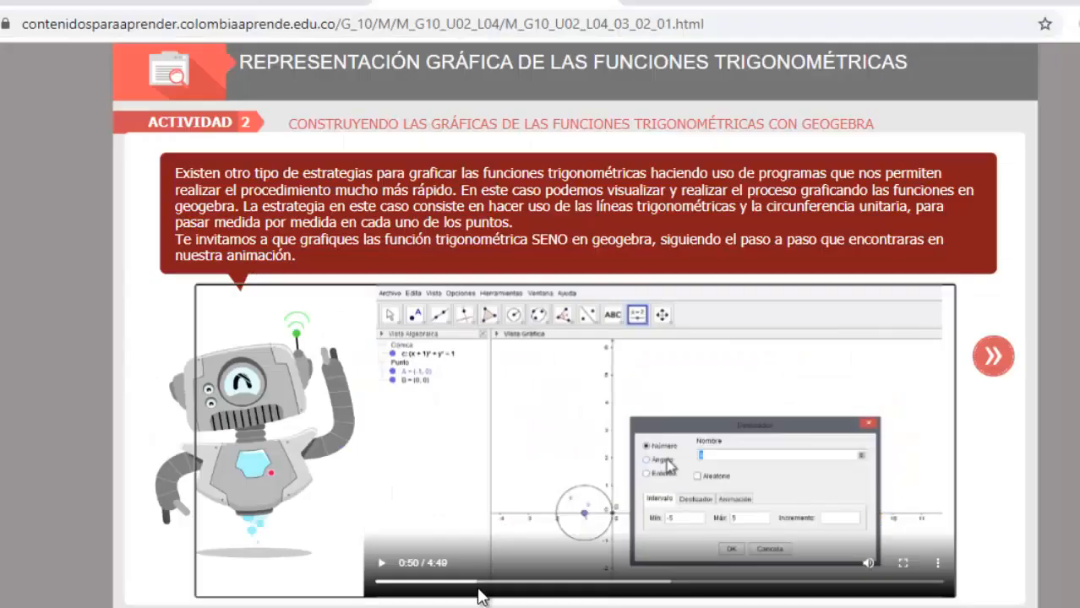
{"action": "left_click", "coordinate": [993, 355]}
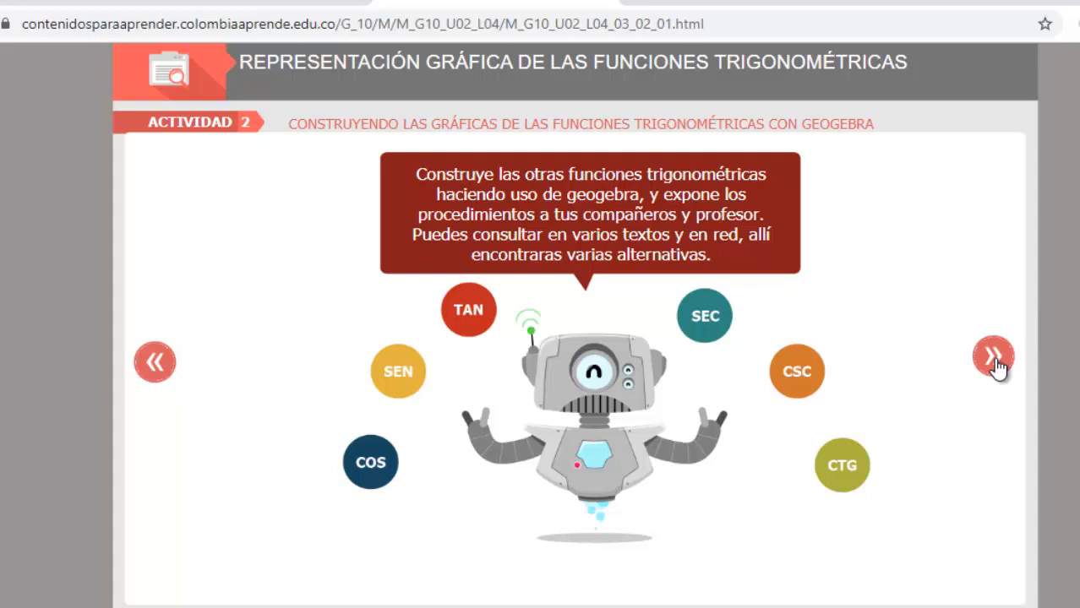
{"action": "left_click", "coordinate": [994, 358]}
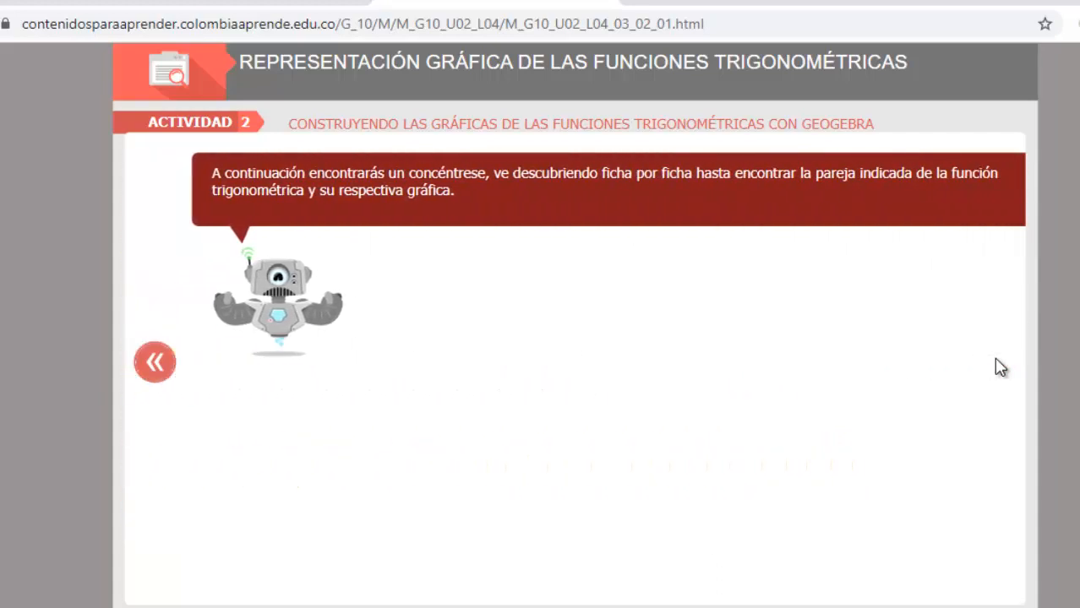